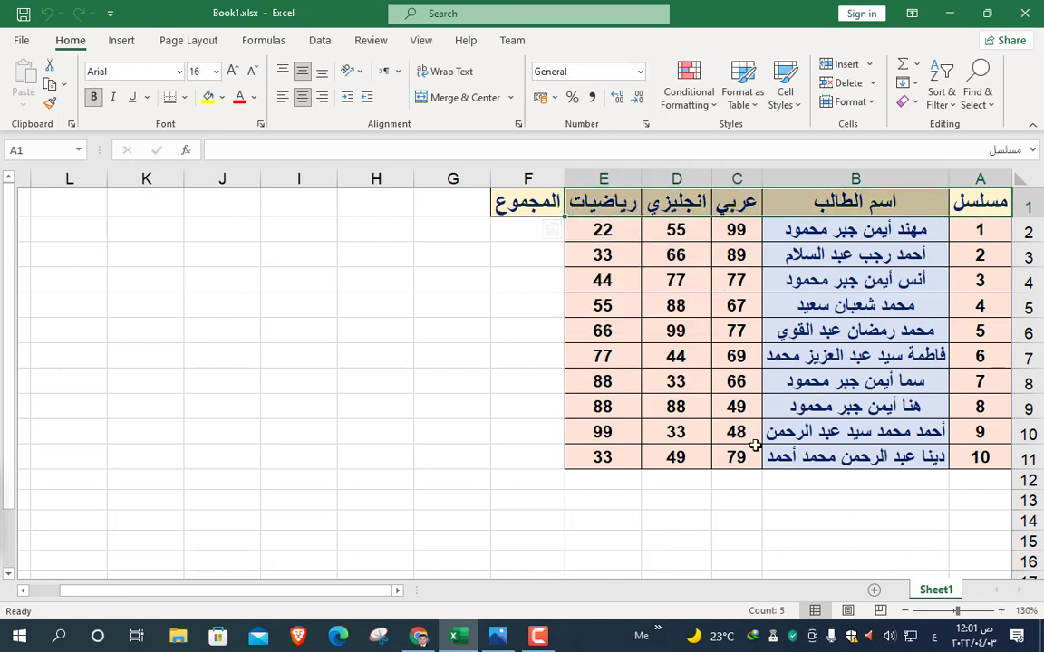
left_click_drag(986, 230, 978, 457)
left_click(876, 503)
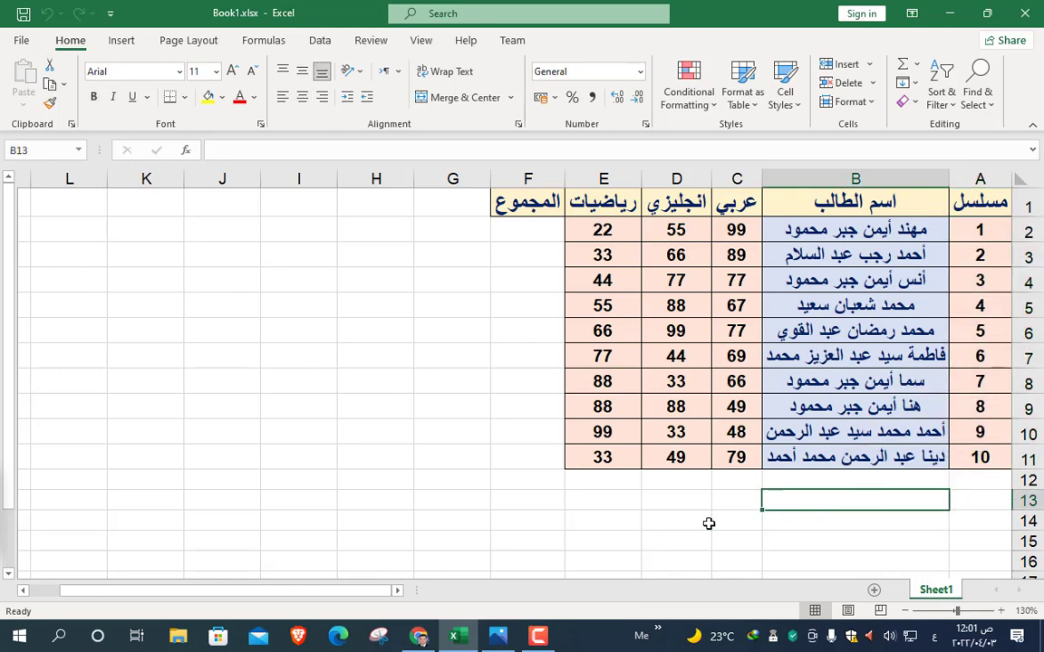
left_click(539, 508)
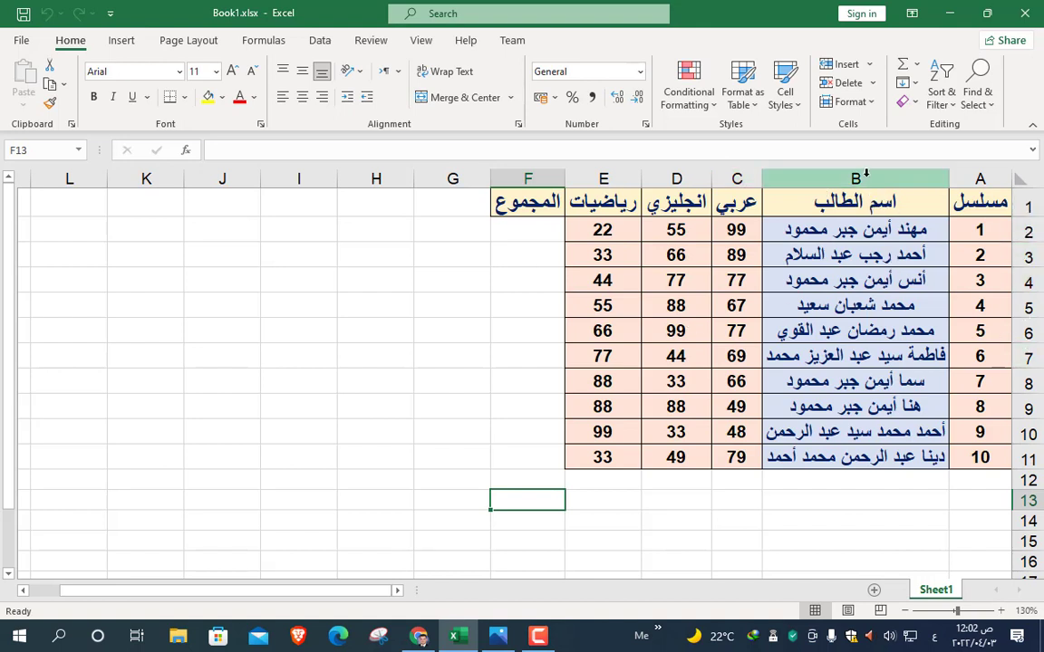
left_click(450, 258)
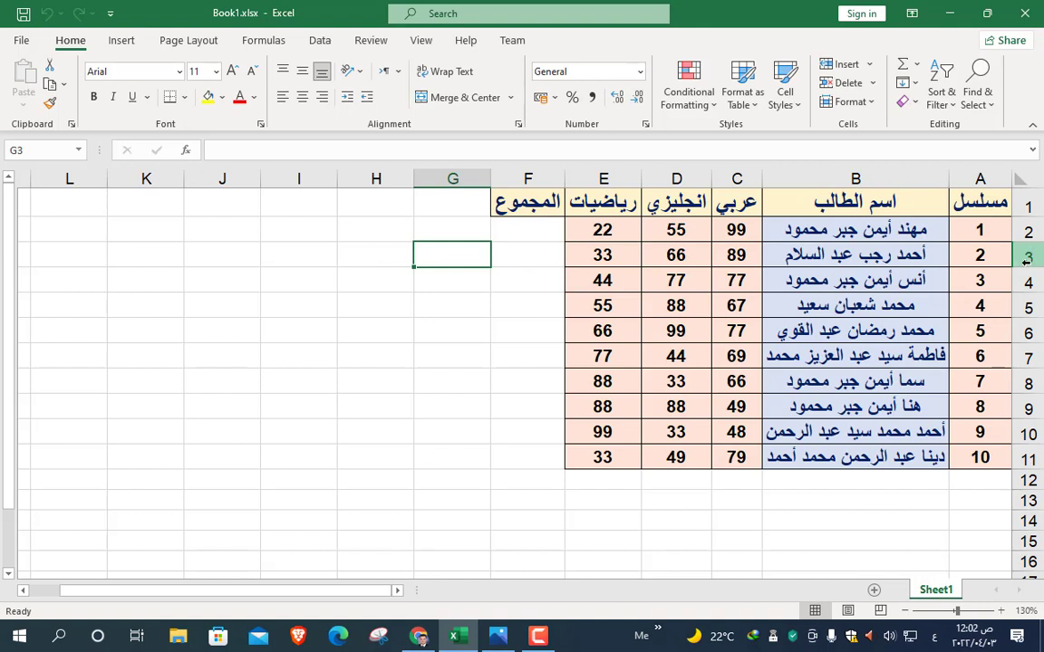
left_click(367, 265)
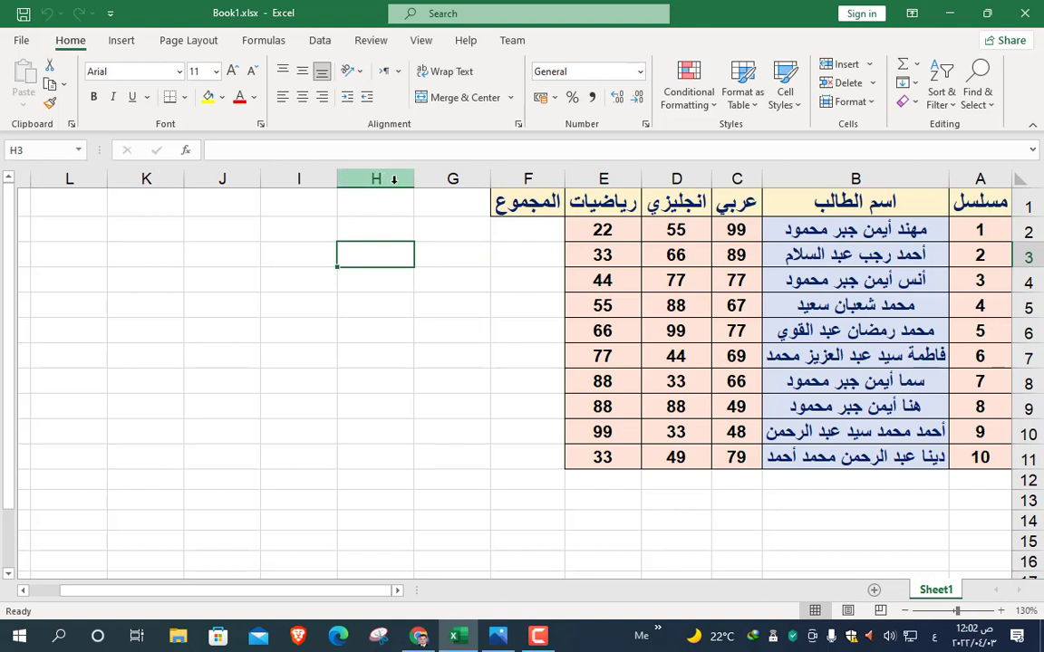
left_click(462, 431)
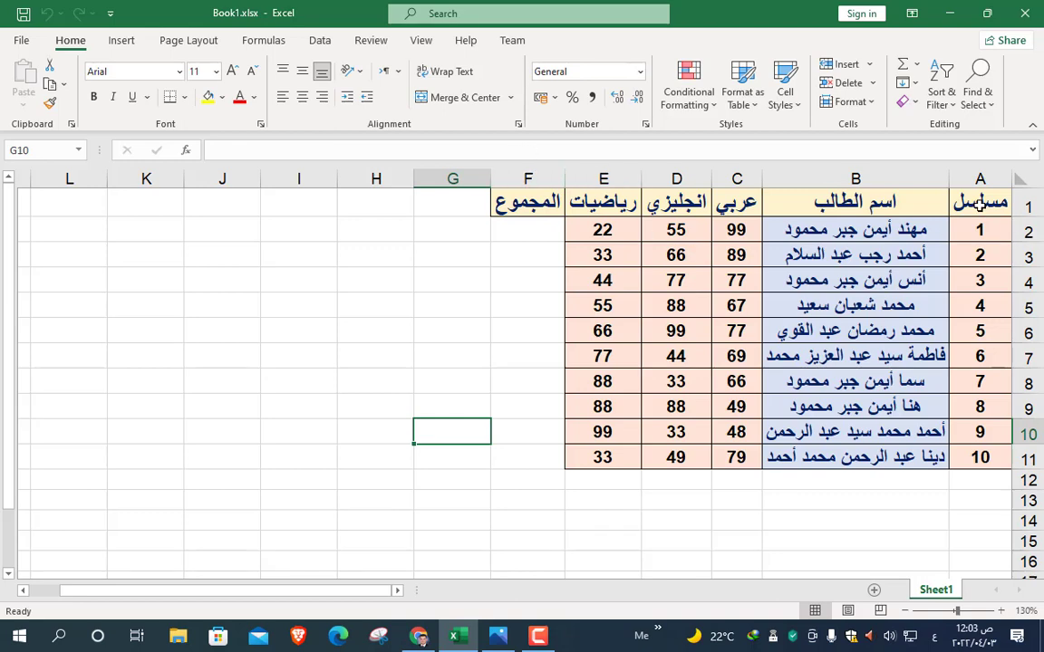
Increase the height of header row 1 and set the text in cell A1 to vertical orientation.
key("ctrl+Home")
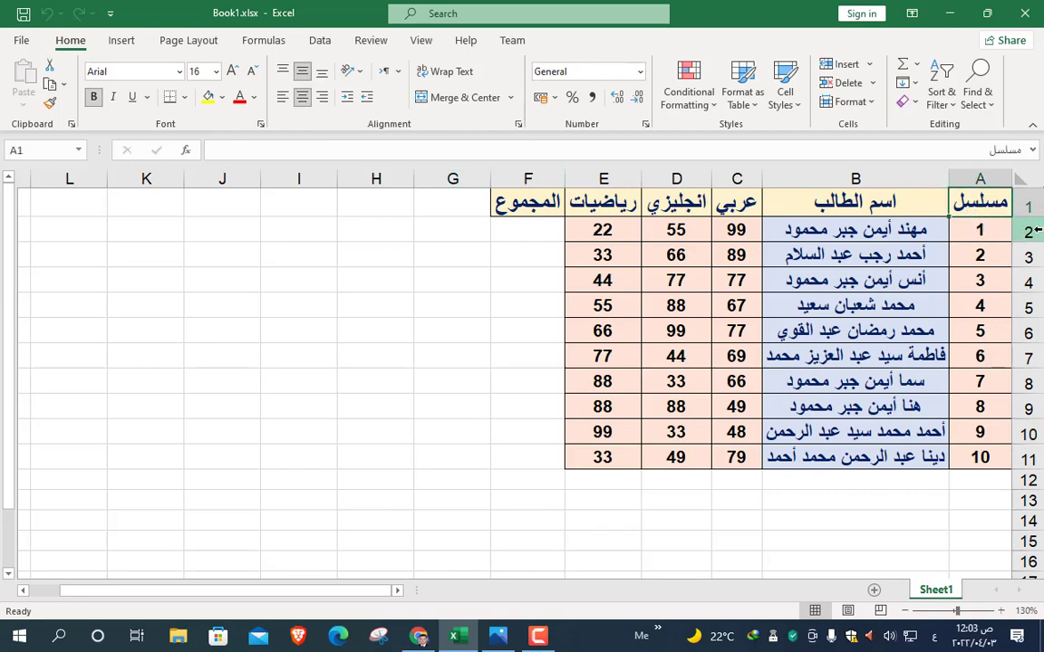
left_click_drag(1020, 216, 1019, 266)
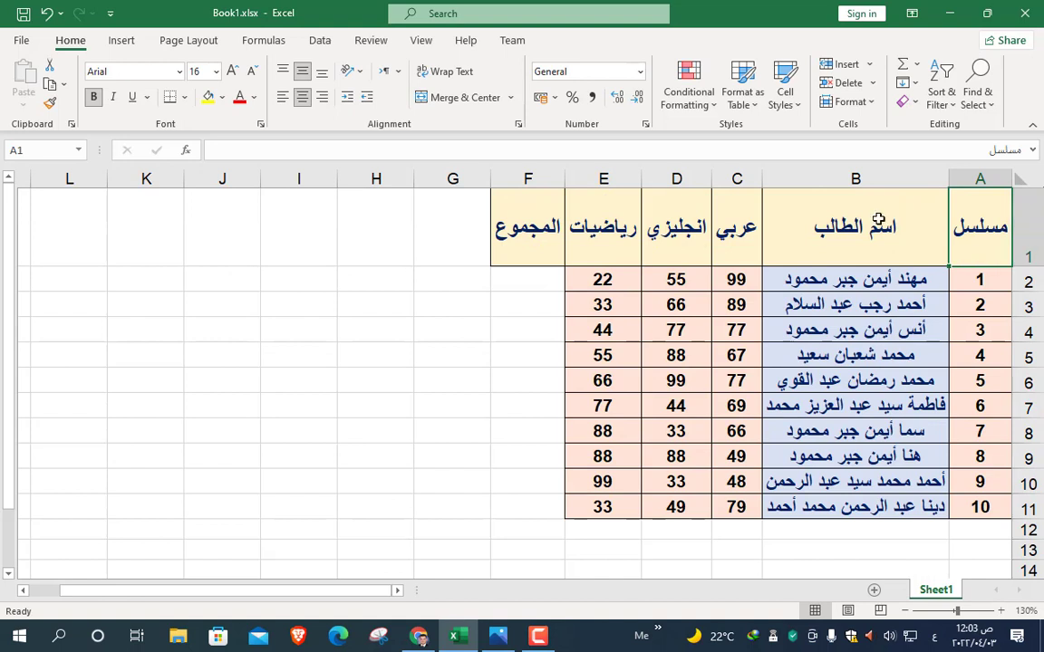
left_click(359, 73)
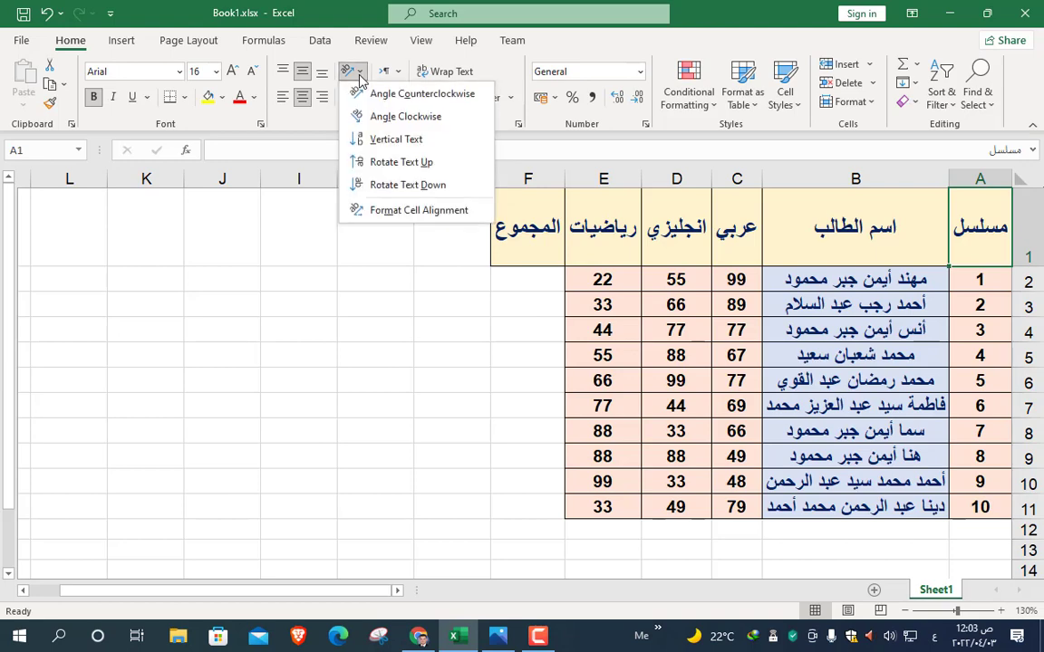
left_click(395, 138)
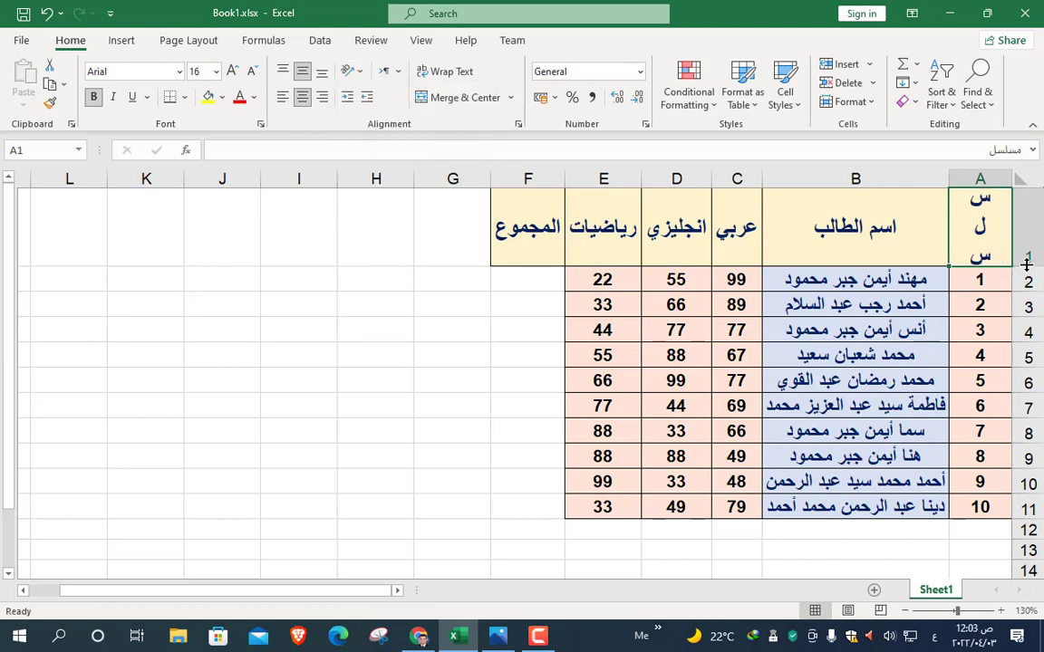
Enlarge header row 1 further to give the vertical text in A1 more room.
left_click_drag(1026, 245, 1025, 302)
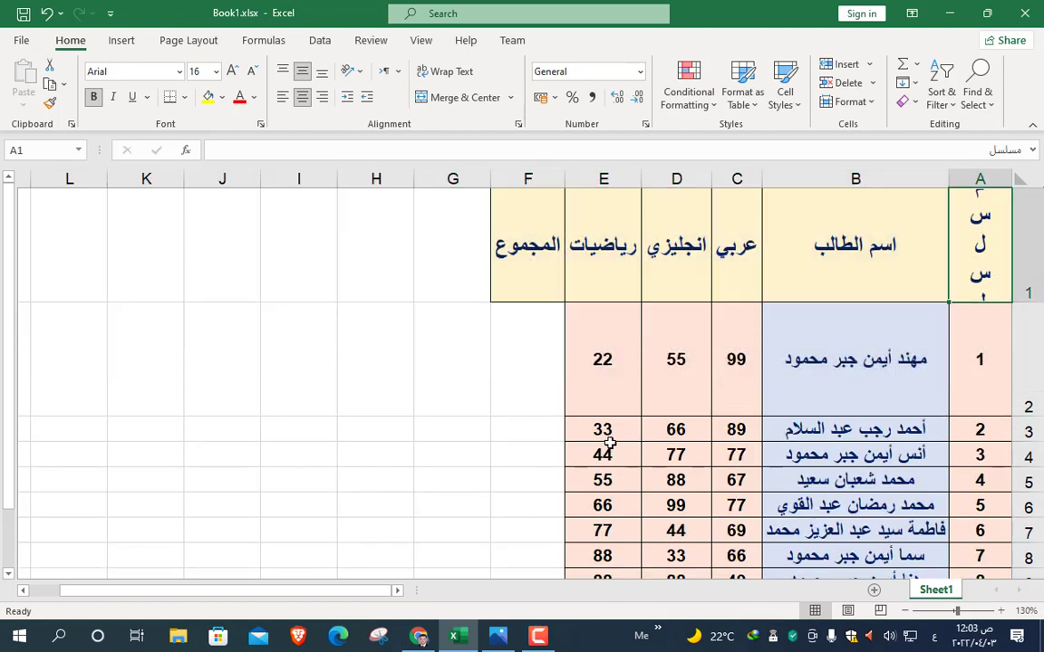
key("ctrl+z")
left_click(457, 464)
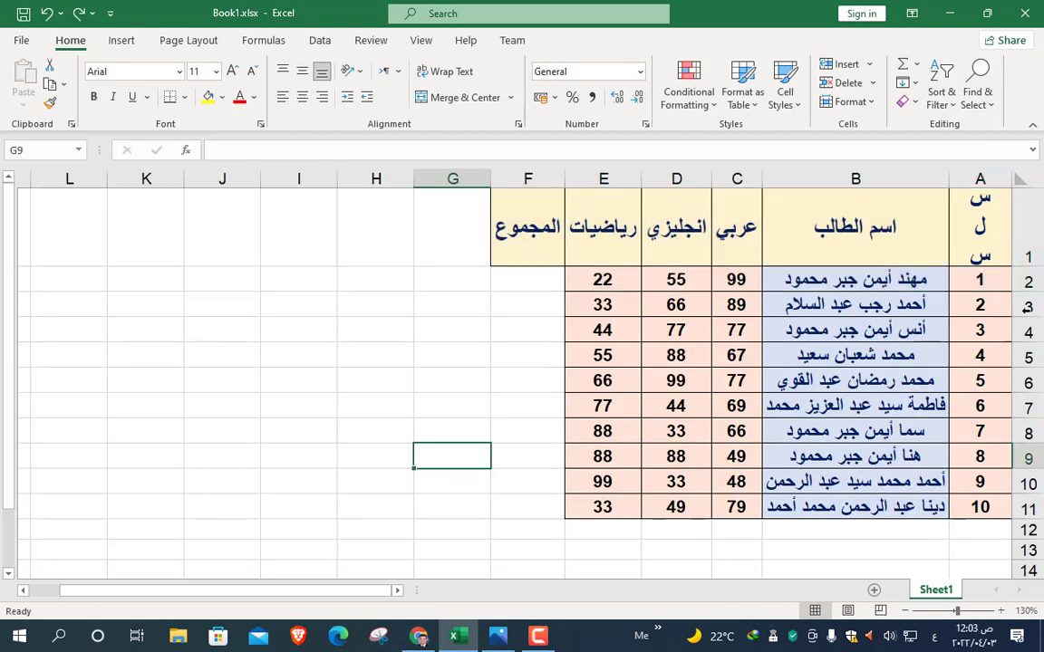
left_click_drag(1028, 272, 1026, 313)
Try rotating the text of the whole header row up, and undo the rotation.
left_click(1028, 235)
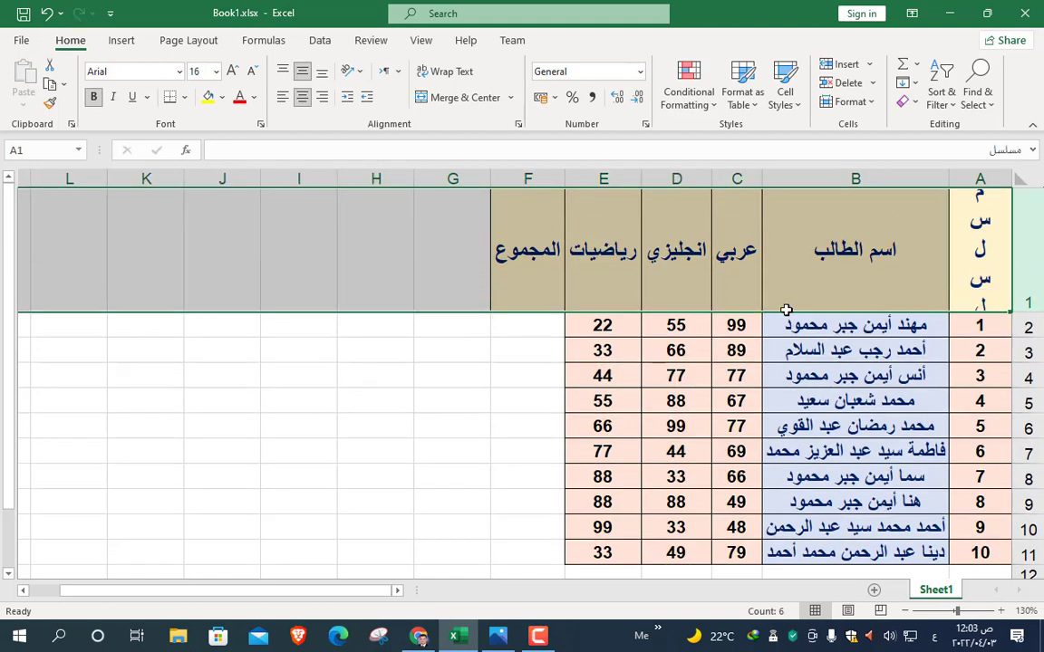
left_click(358, 72)
left_click(365, 163)
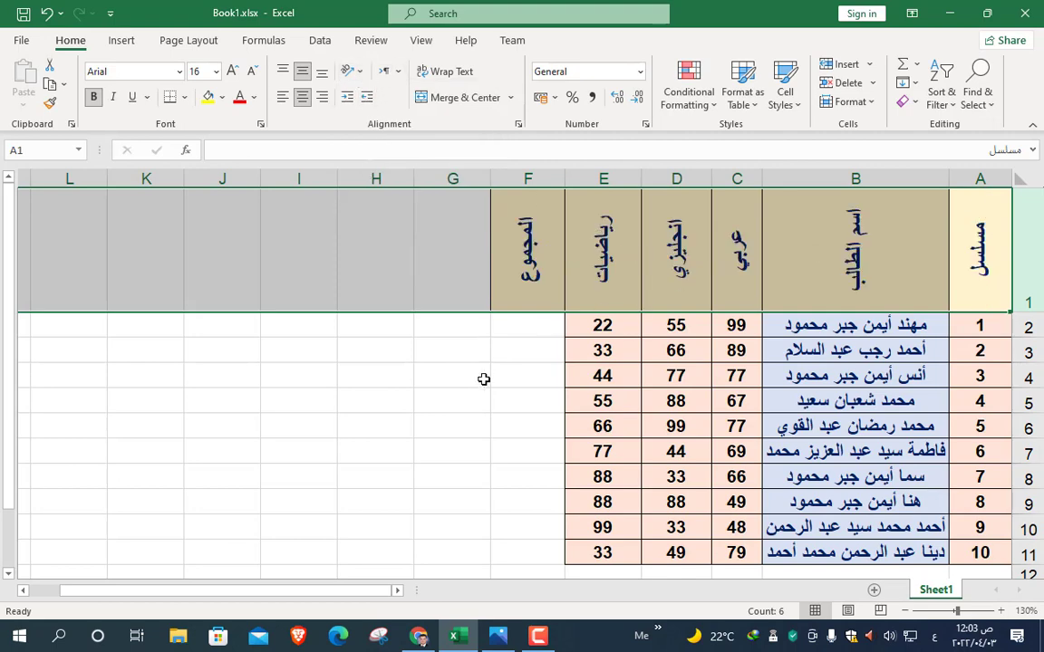
left_click(46, 13)
left_click(983, 265)
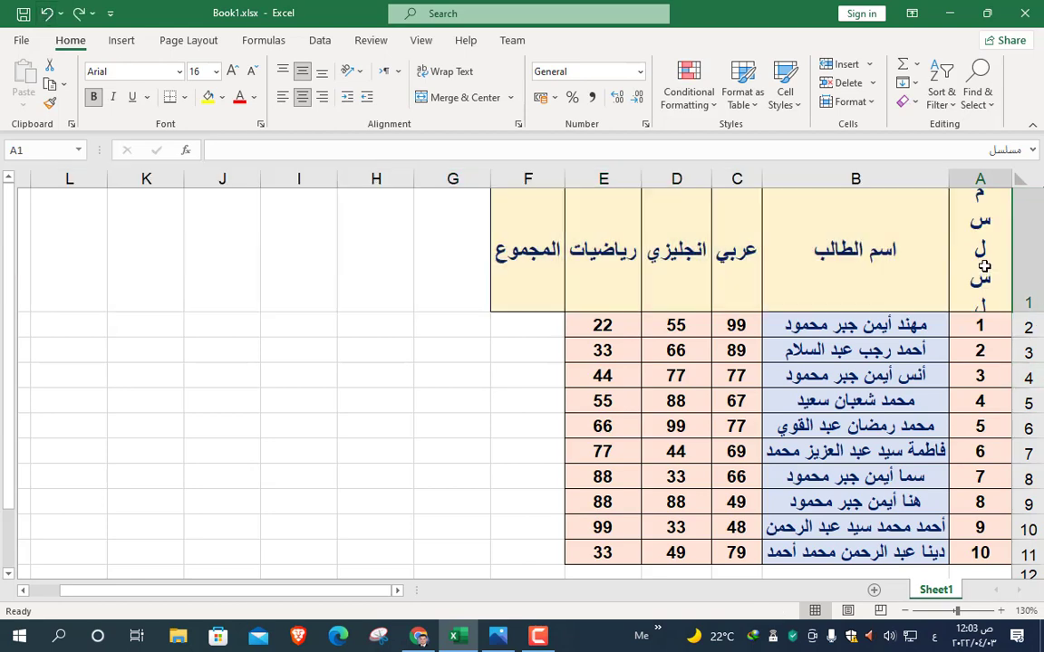
Rotate the text in header cell A1 up, and switch it to Rotate Text Down.
left_click(350, 71)
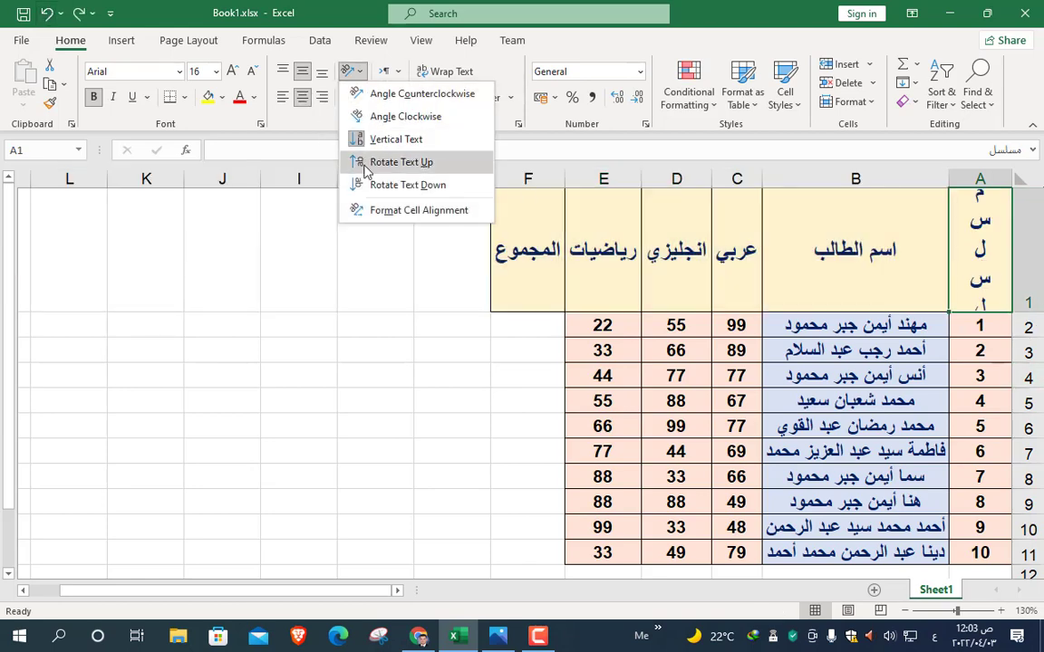
left_click(365, 171)
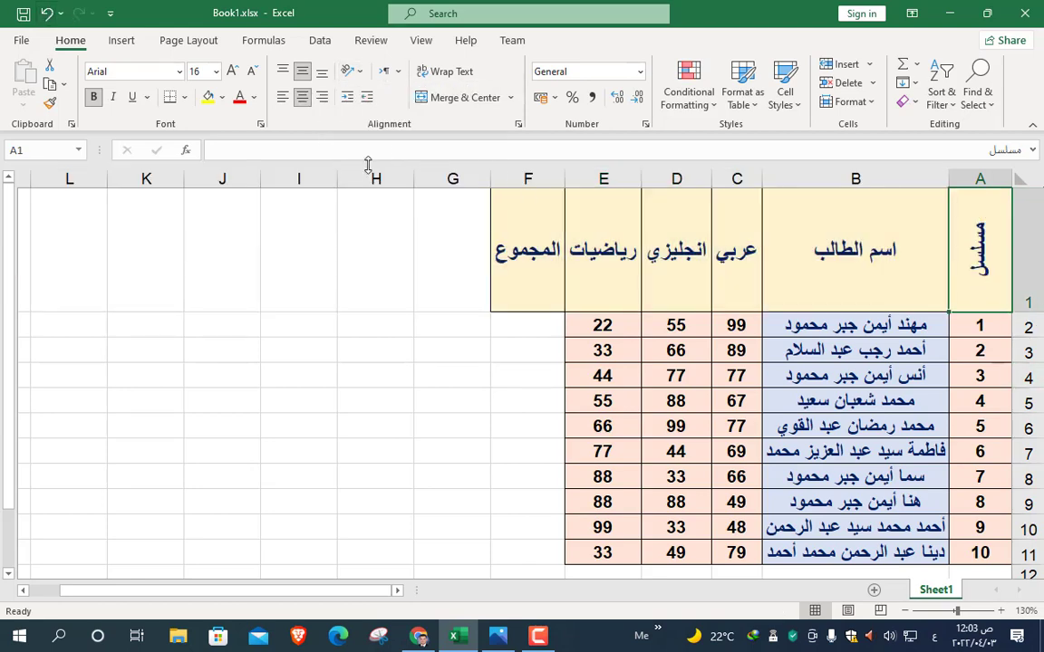
left_click(350, 72)
left_click(384, 183)
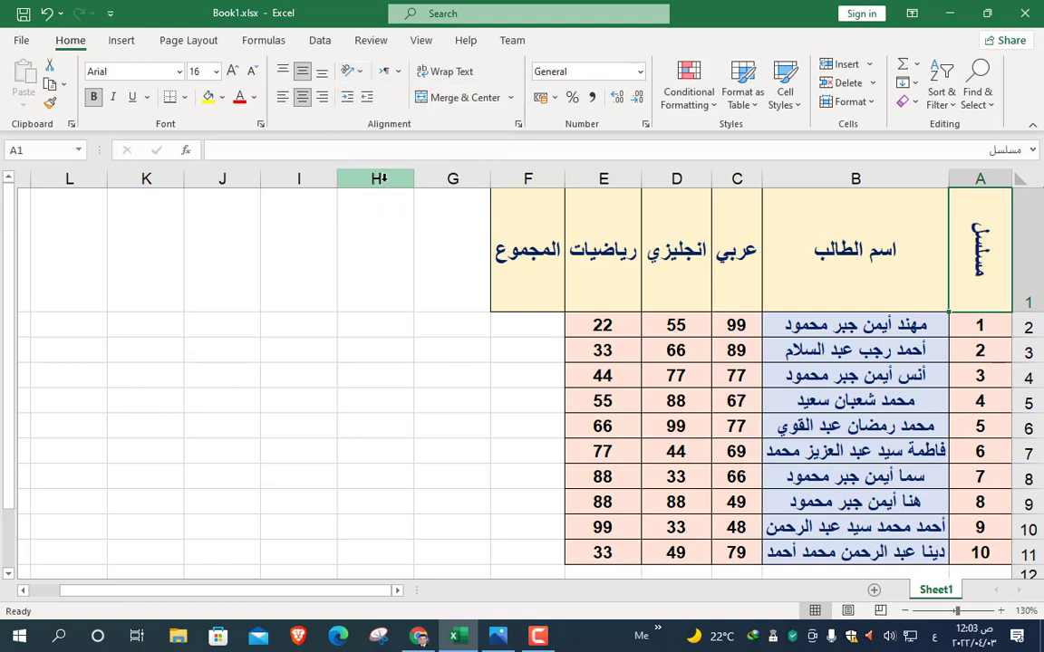
Angle the text in A1 counterclockwise, and reset its orientation to 0 degrees in the cell alignment settings.
left_click(359, 77)
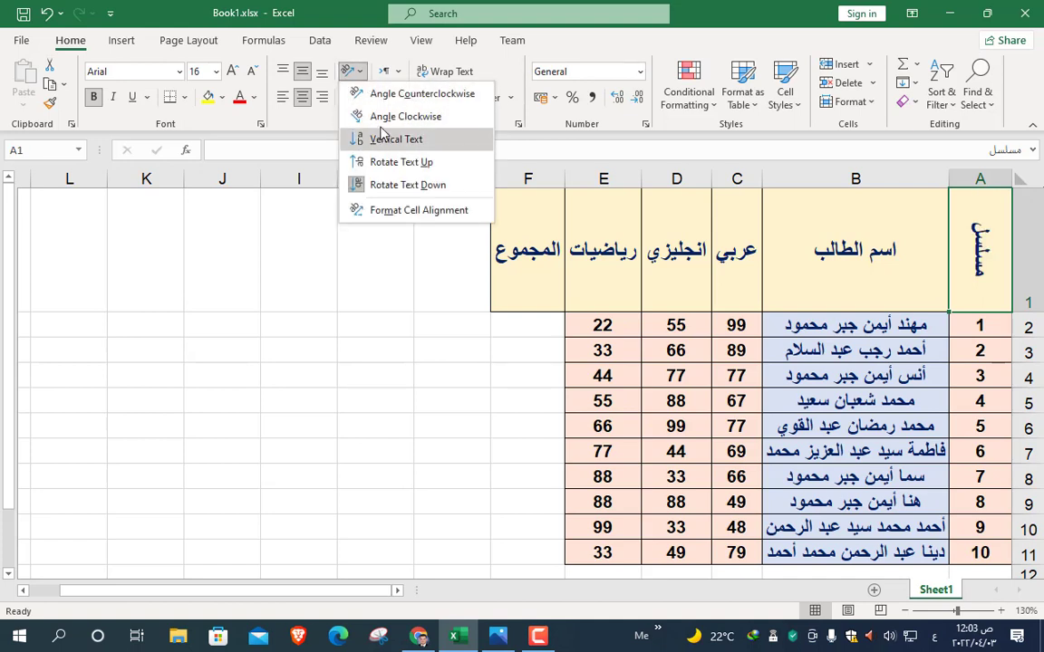
left_click(378, 94)
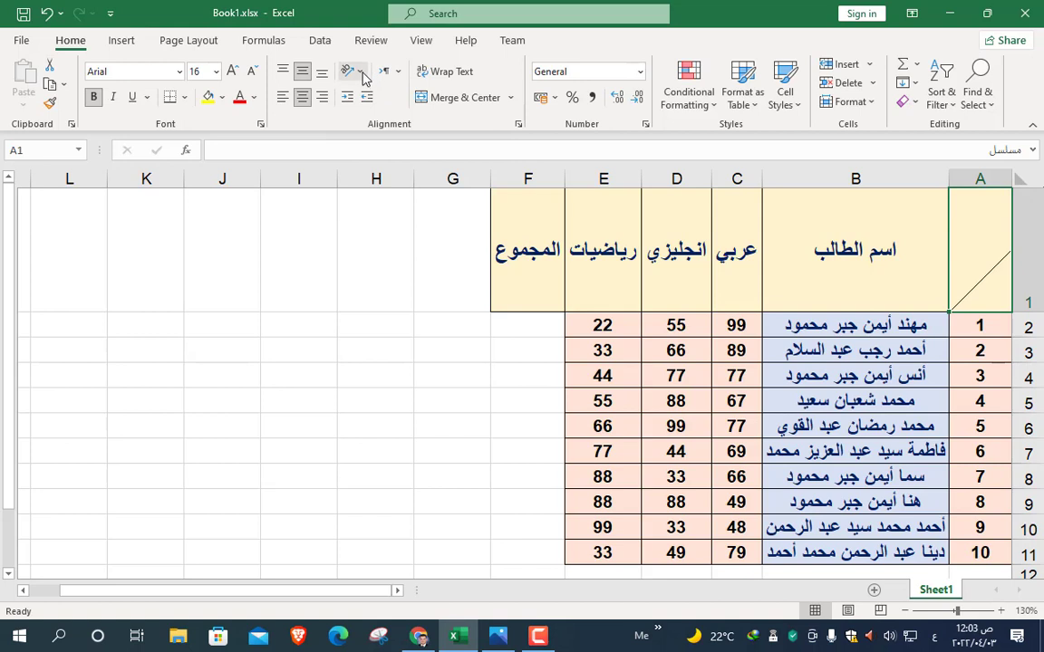
left_click(352, 72)
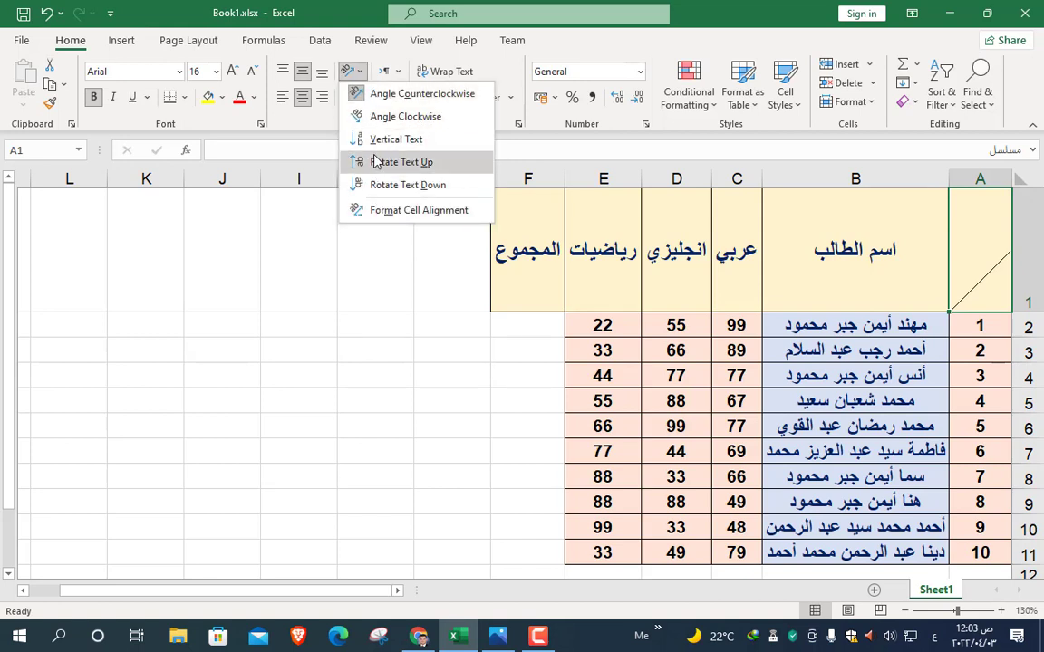
left_click(431, 217)
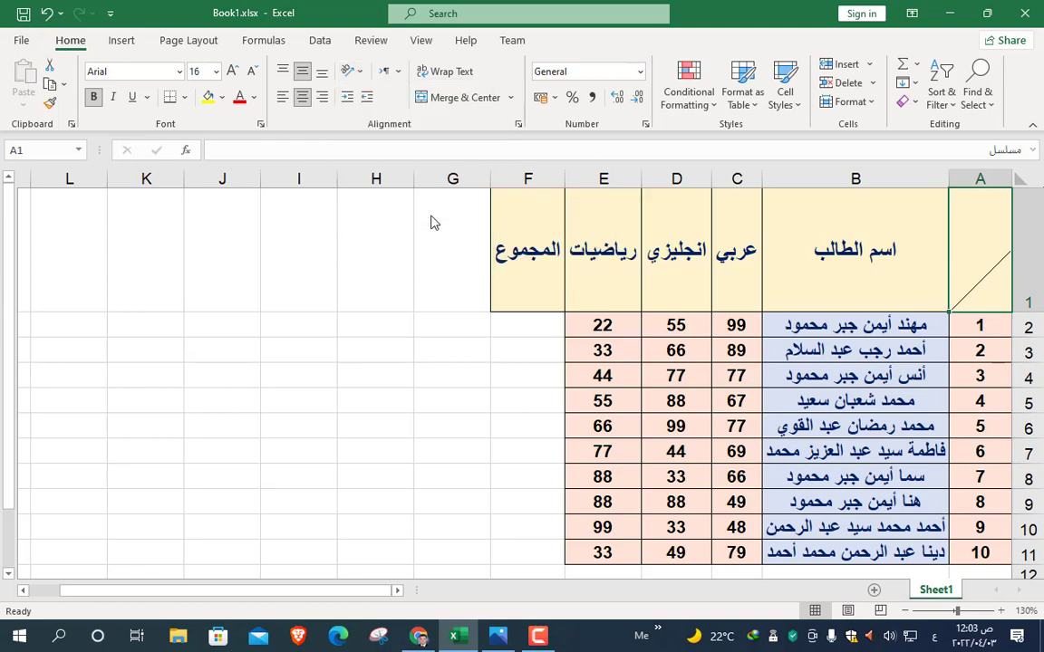
left_click_drag(577, 291, 599, 326)
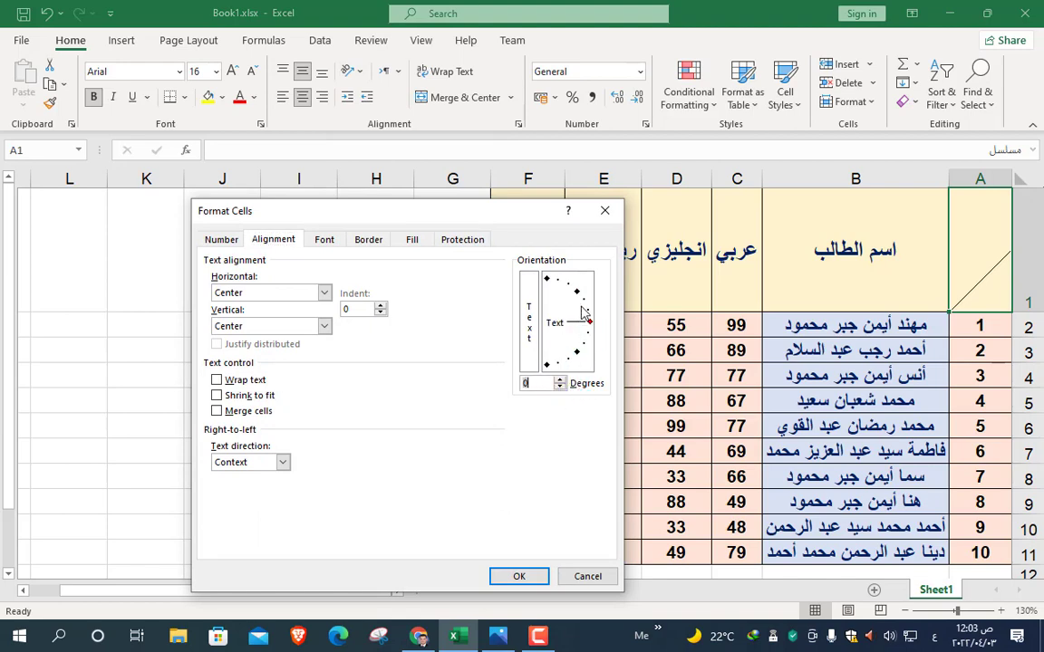
key("Tab")
left_click(519, 577)
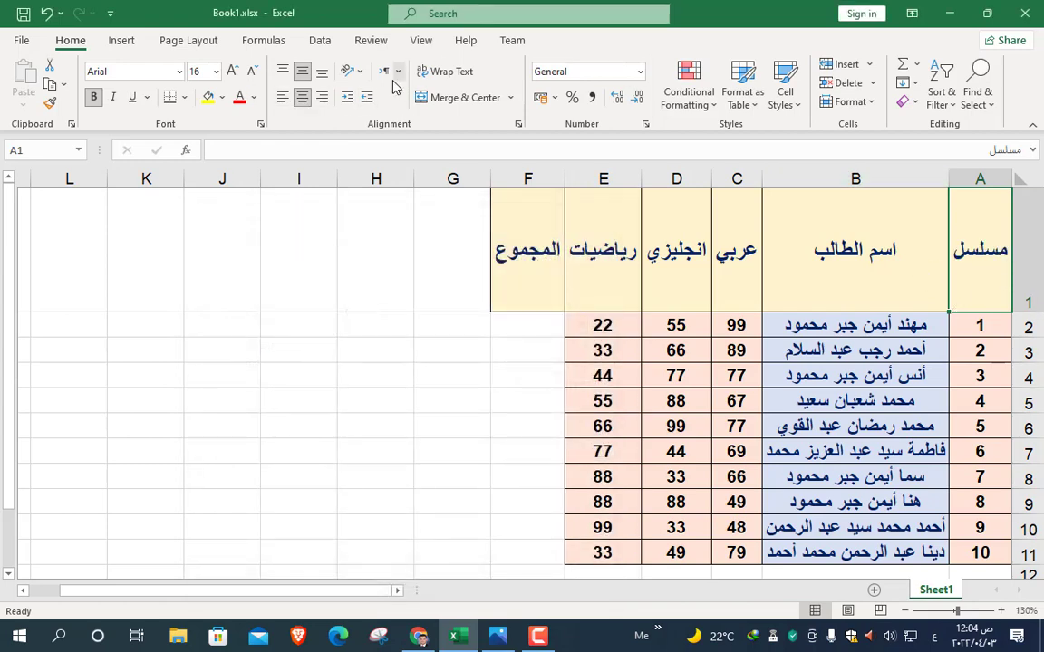
left_click(352, 71)
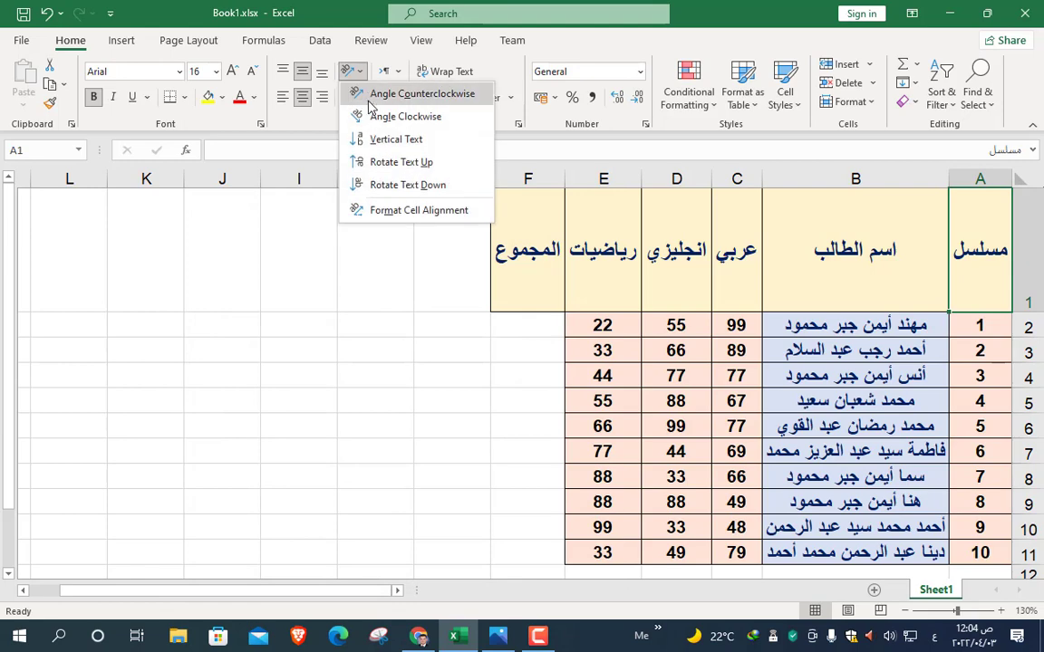
left_click(419, 211)
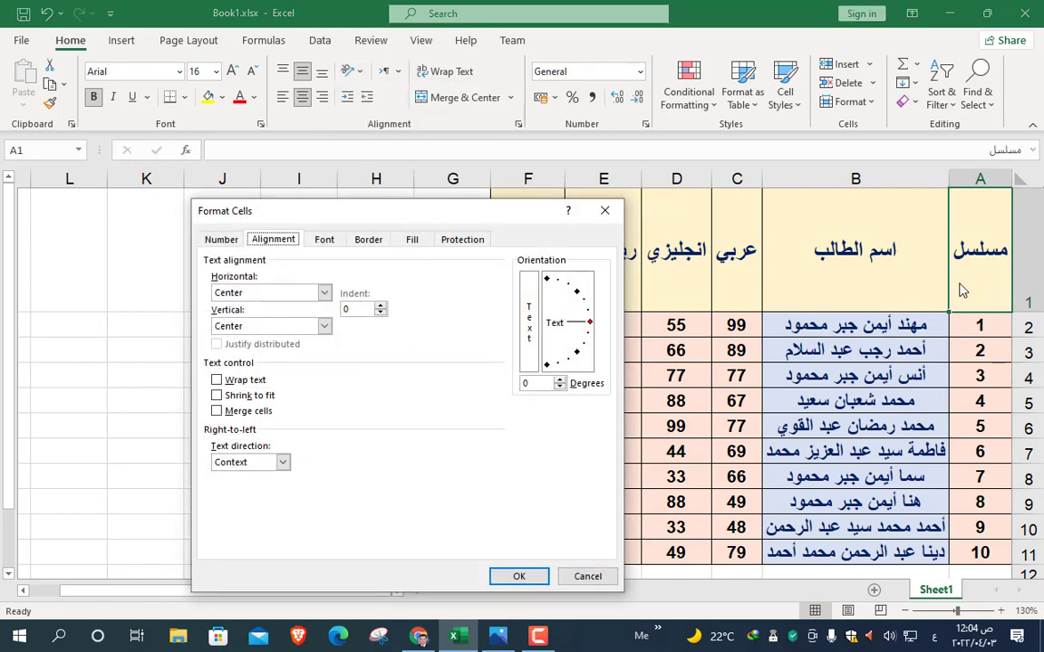
left_click(587, 576)
Rotate the text in A1 up and reduce the height of row 1 to fit it.
left_click(360, 72)
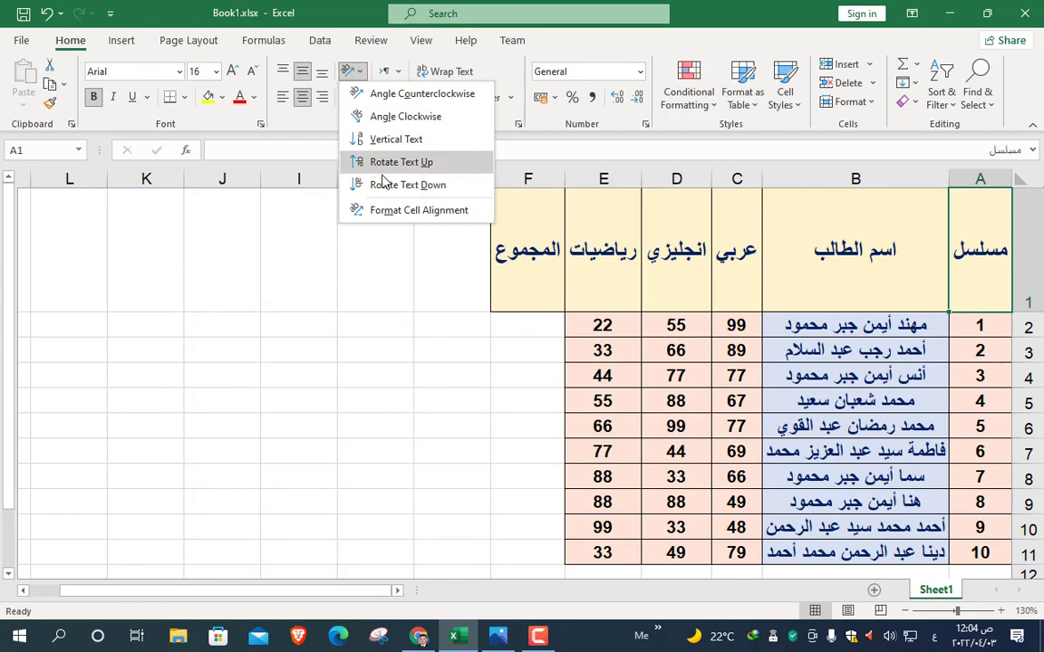
left_click(387, 163)
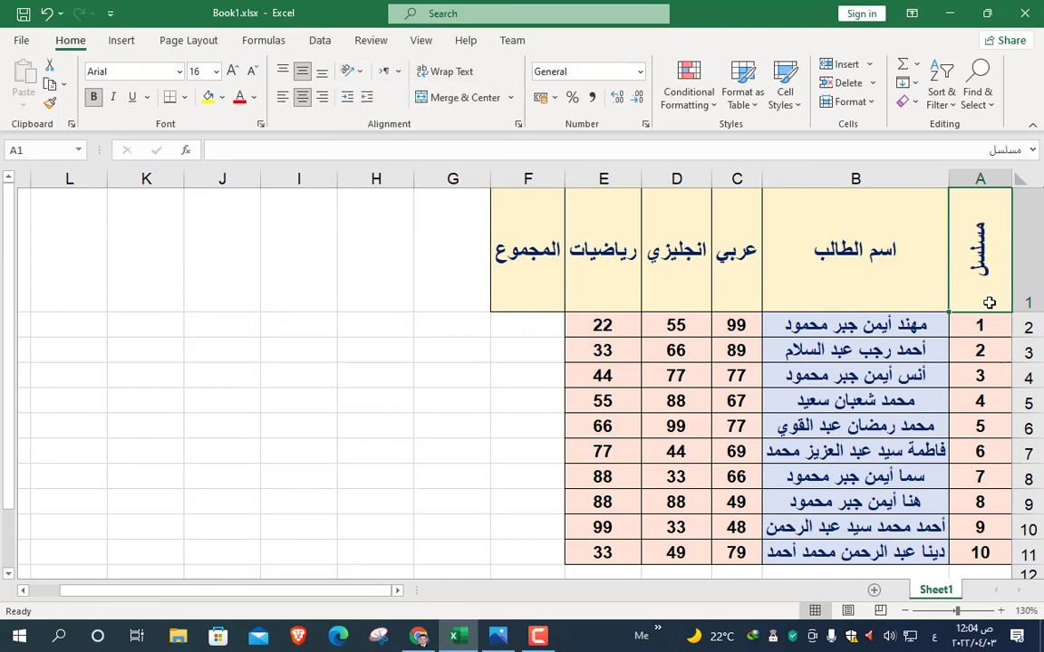
left_click_drag(1027, 312, 1021, 283)
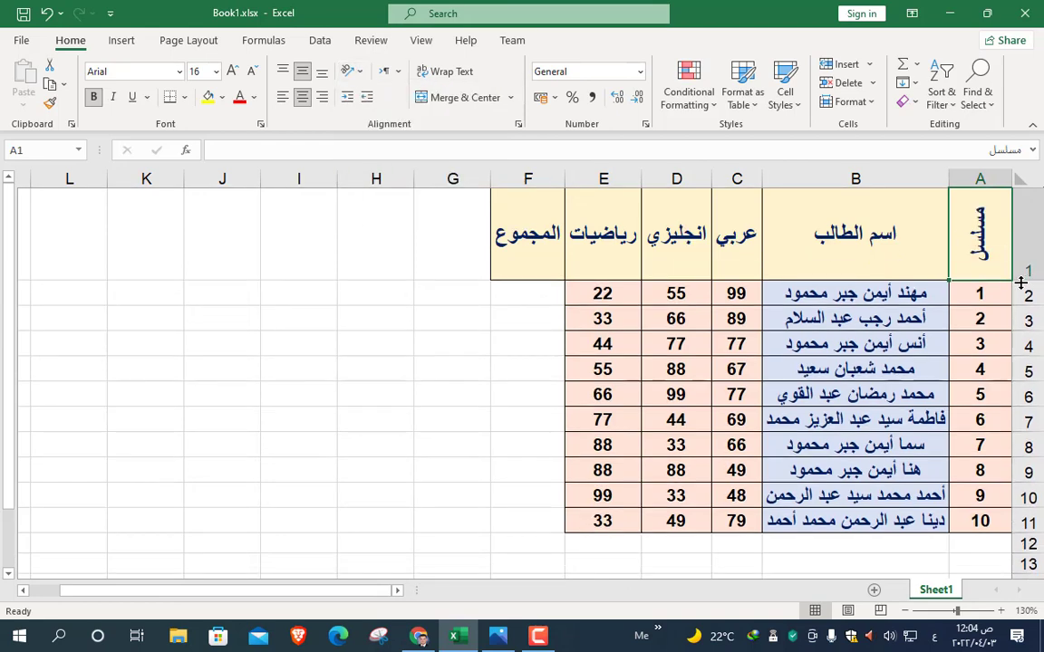
Undo all the orientation and row height changes made to the header row.
left_click(47, 12)
left_click(47, 13)
left_click(48, 13)
left_click(47, 13)
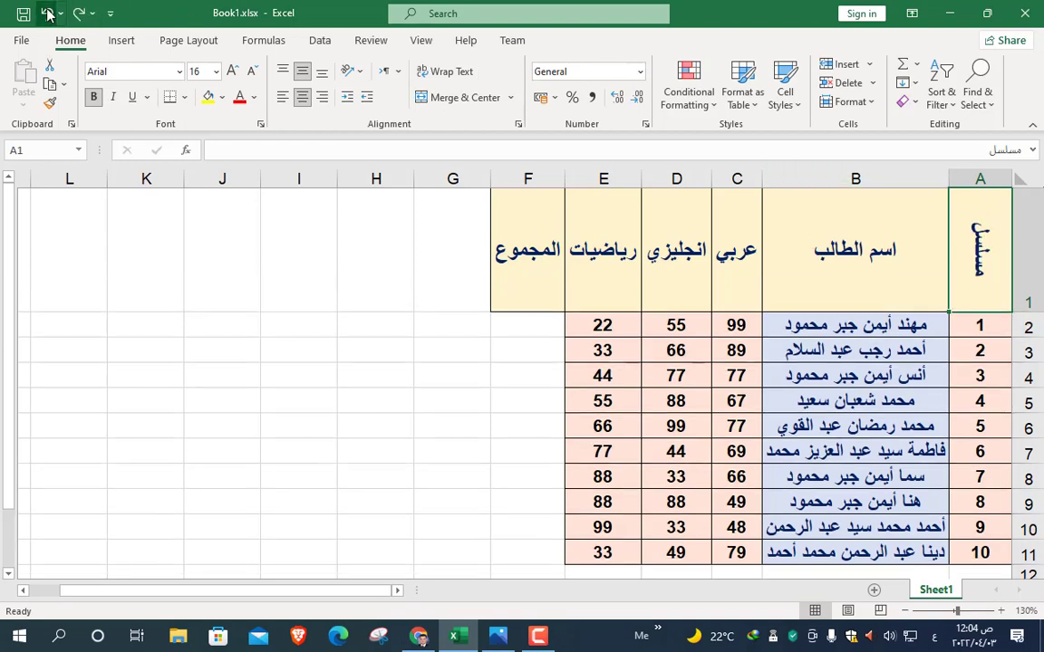
left_click(47, 13)
left_click(47, 13)
left_click(48, 12)
left_click(47, 13)
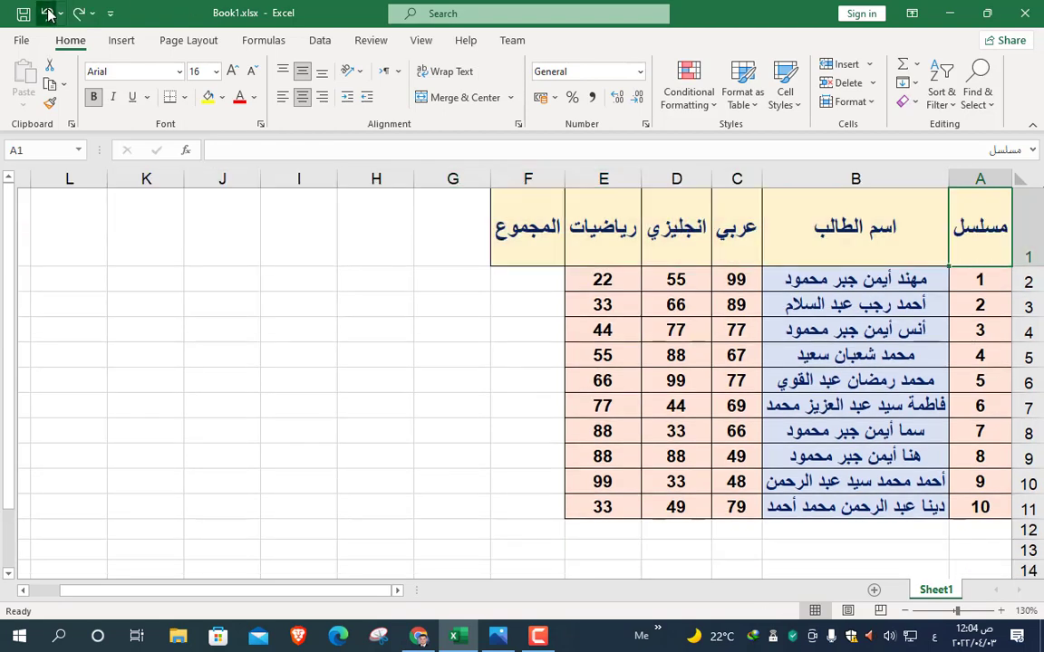
left_click(47, 13)
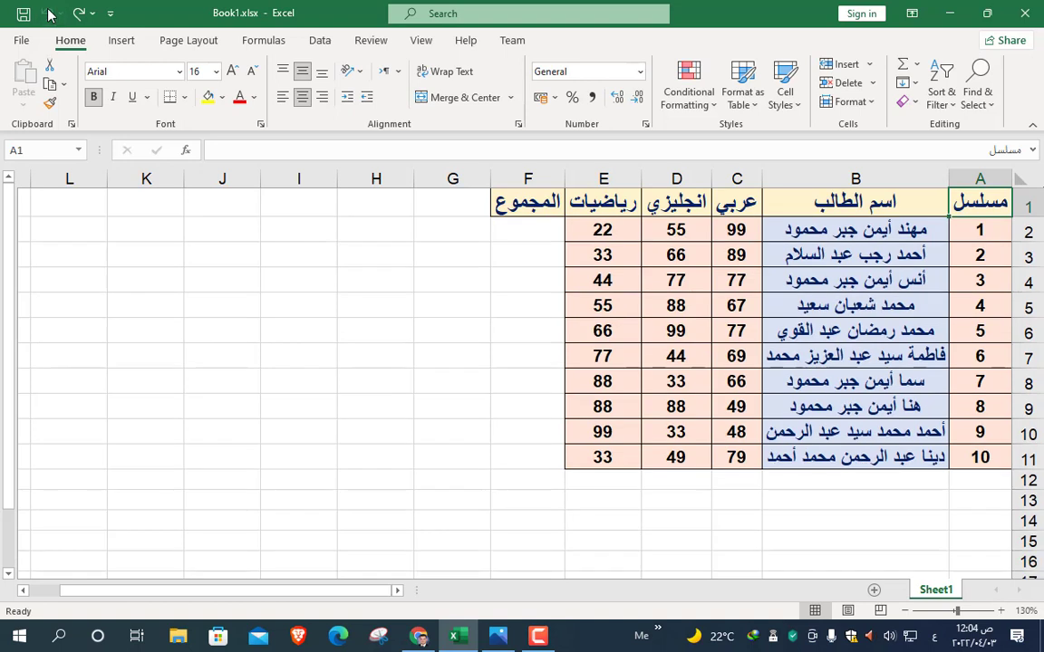
left_click(517, 355)
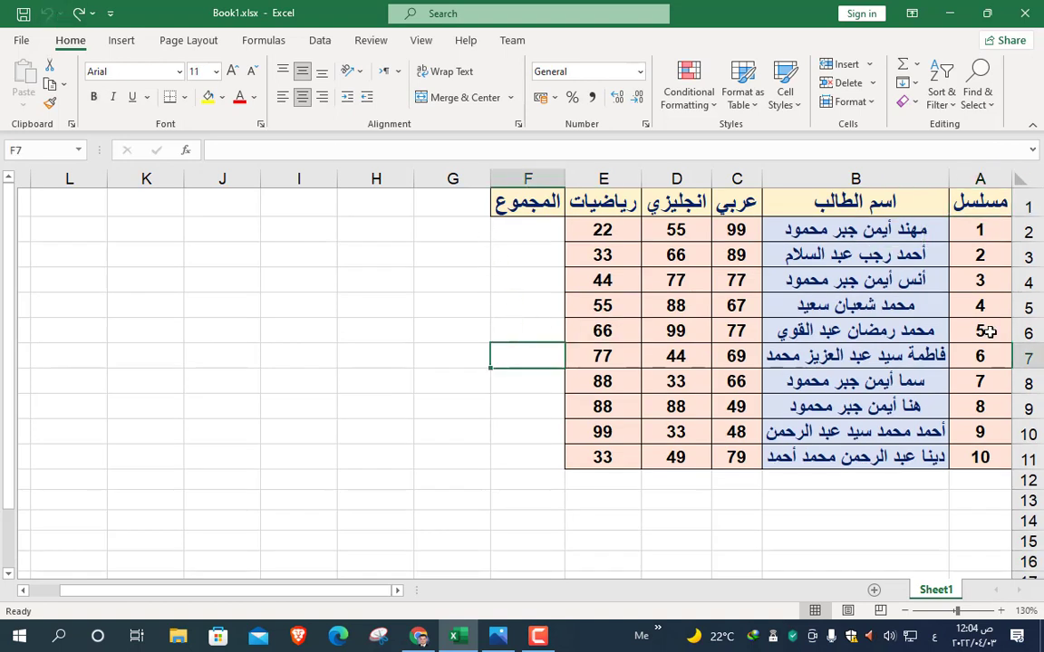
left_click(397, 73)
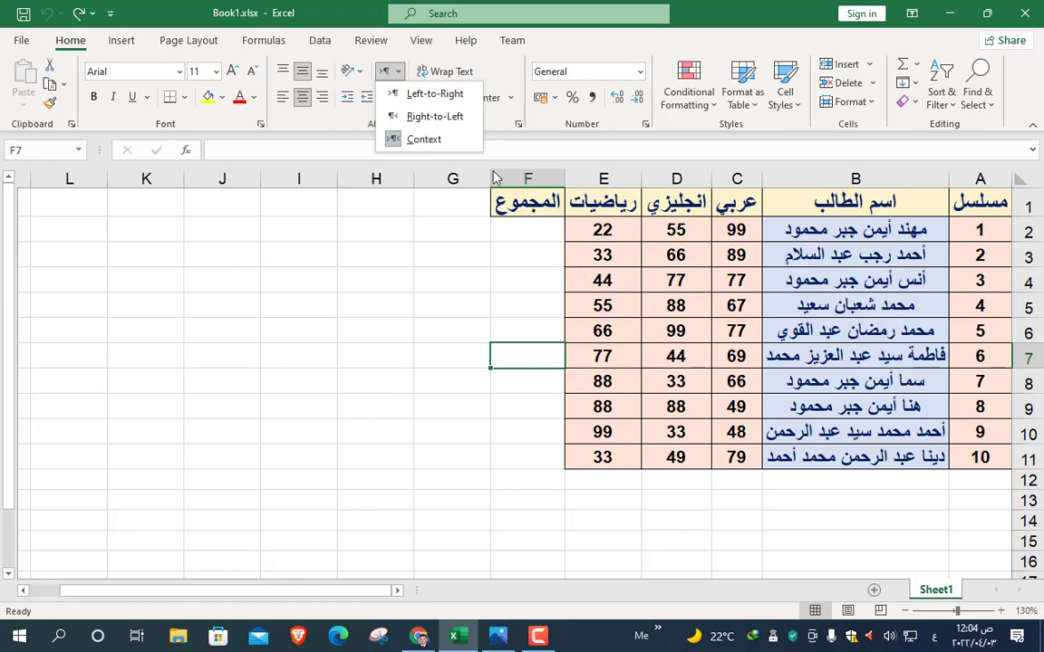
left_click(462, 217)
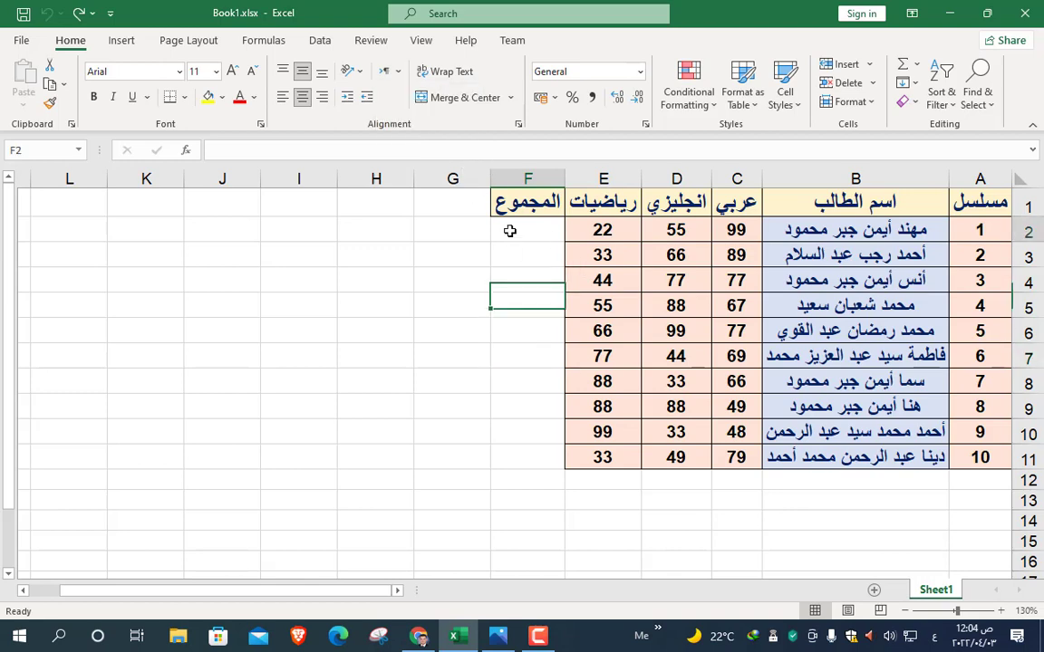
Enter the sample text aaaa in cell F2.
left_click(507, 231)
type("ت")
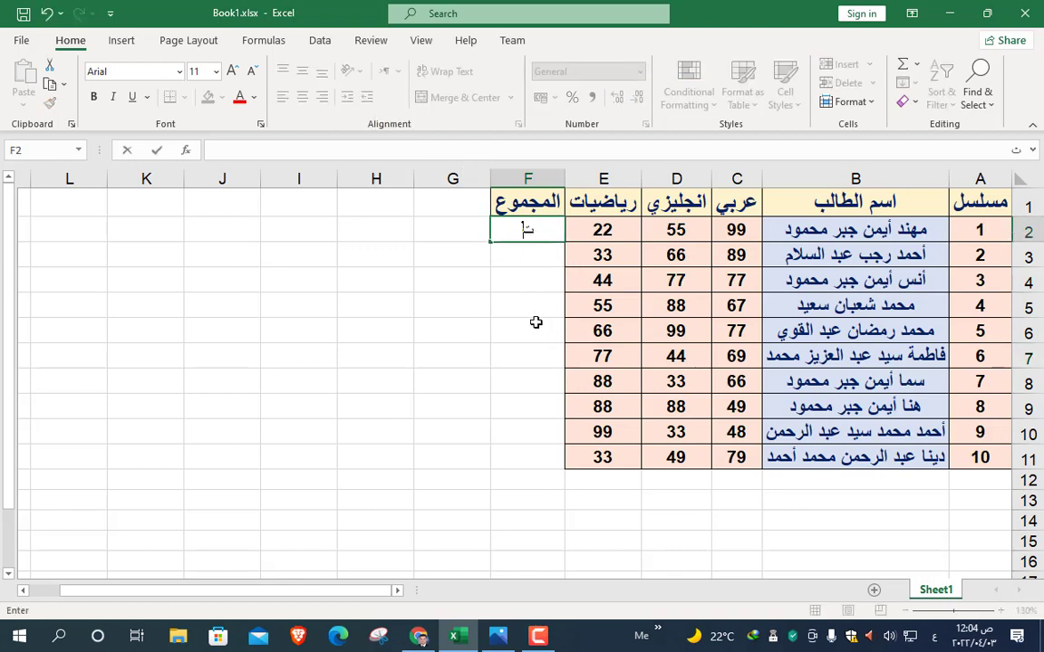
type("aaaa")
left_click(533, 305)
left_click(532, 232)
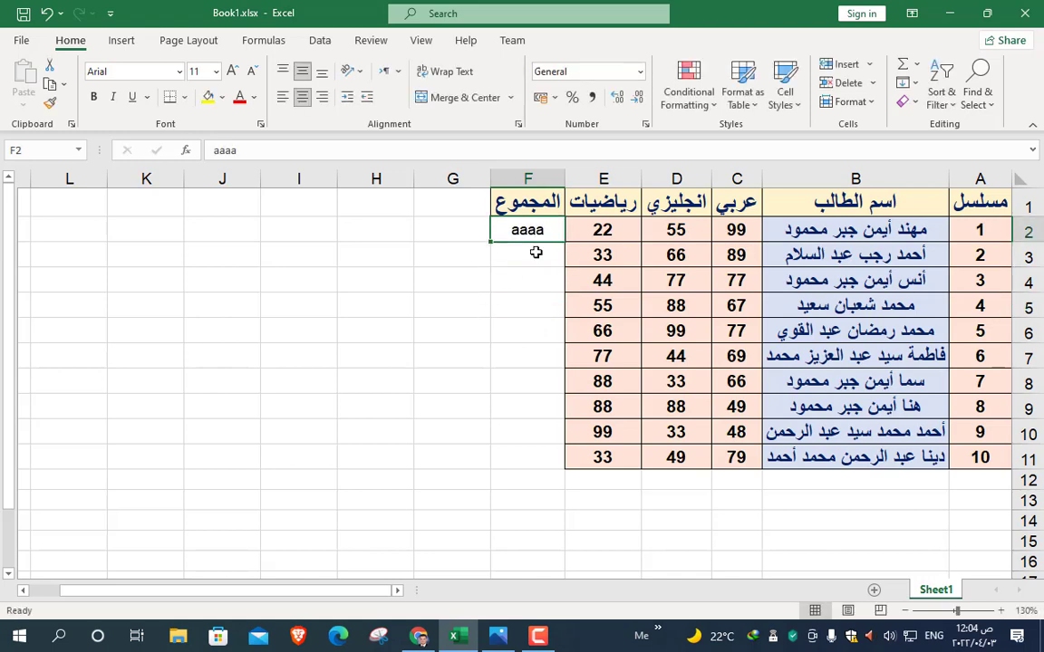
Set the text direction of cell F2 to Left-to-Right, and switch its alignment from right to left.
left_click(322, 97)
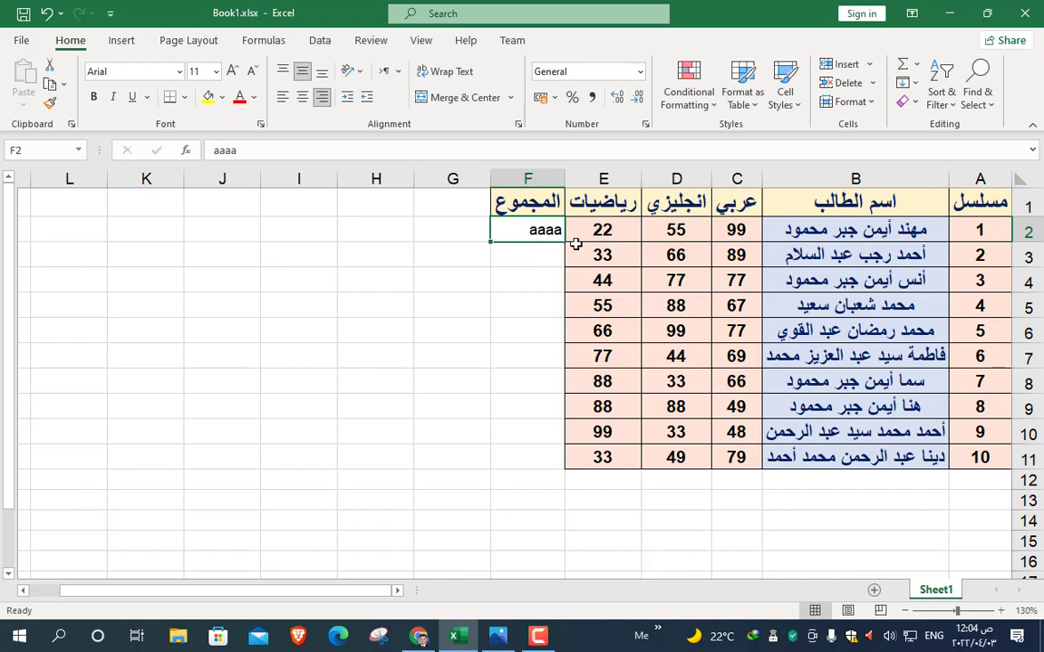
left_click(396, 73)
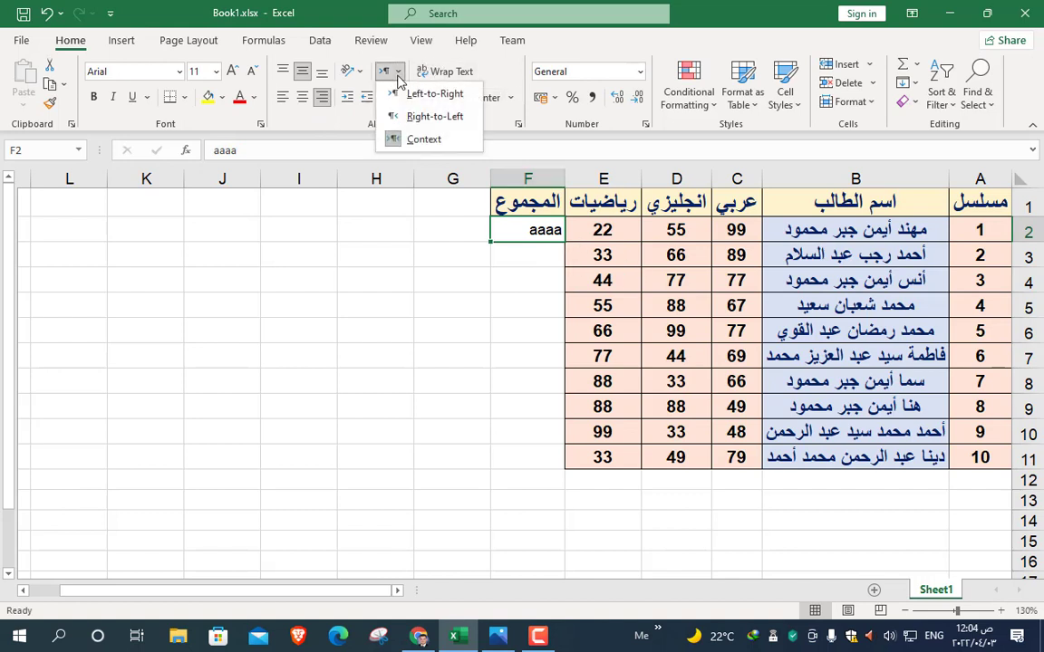
left_click(434, 119)
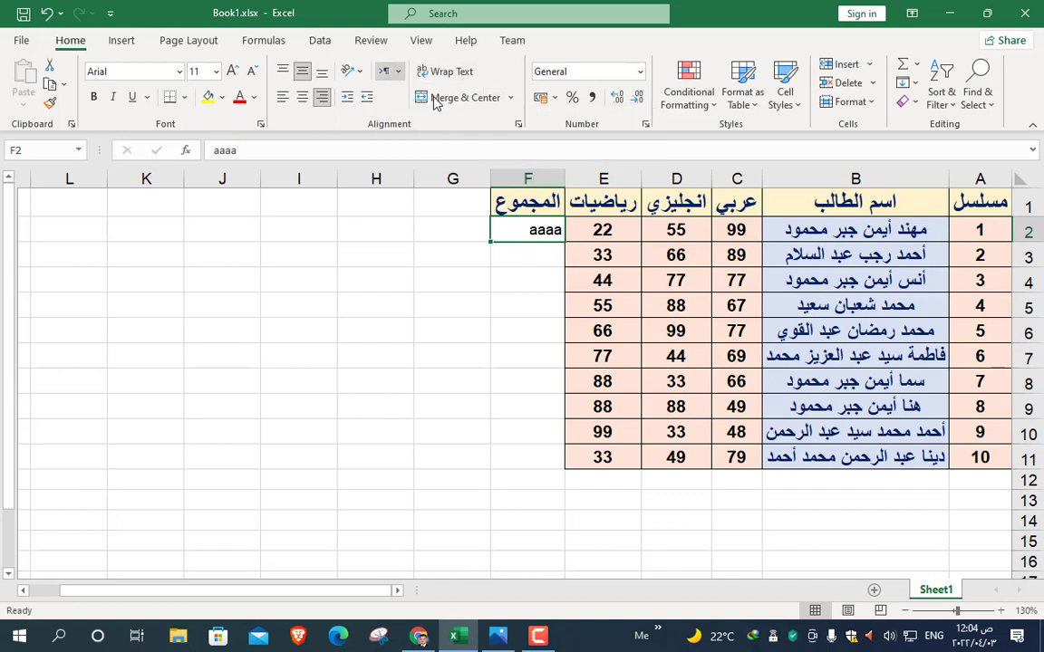
left_click(283, 97)
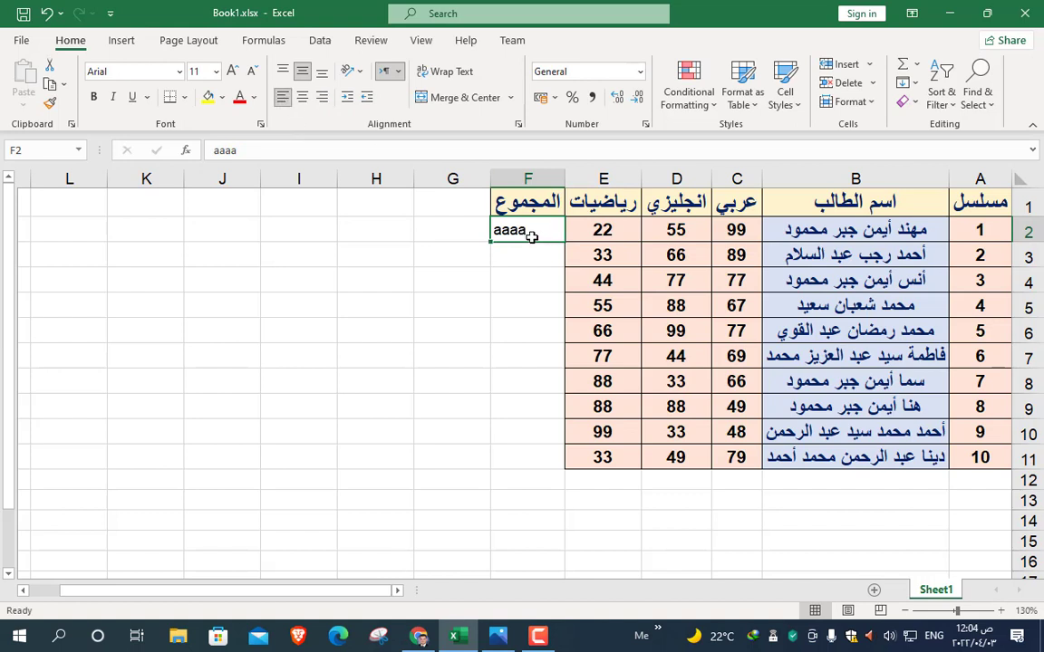
Set the text direction of header cell A1 to Context.
left_click(974, 201)
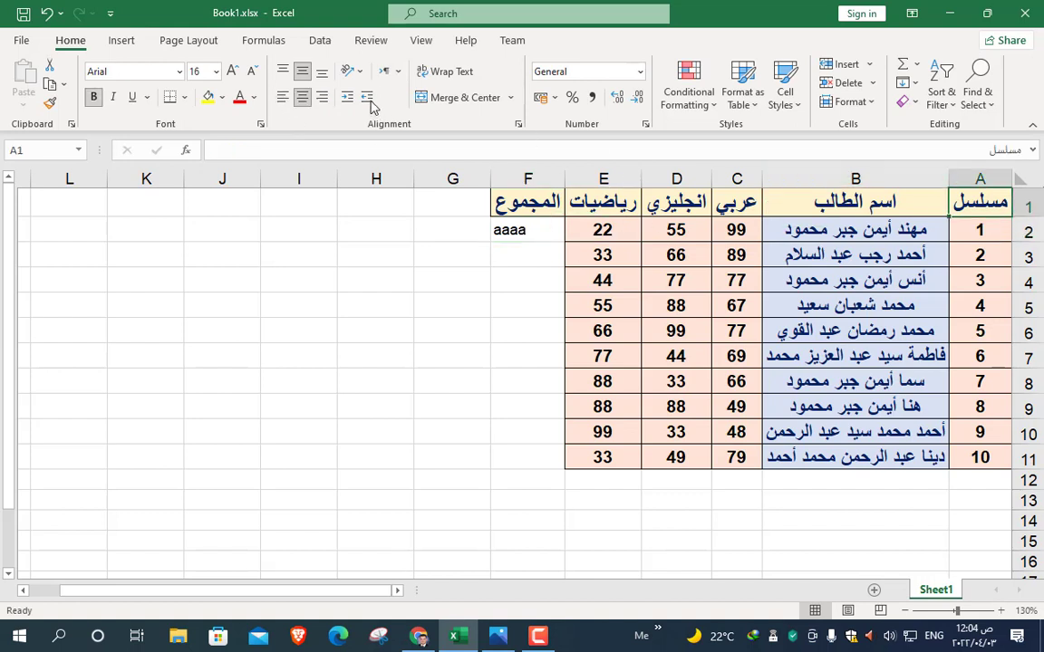
left_click(397, 74)
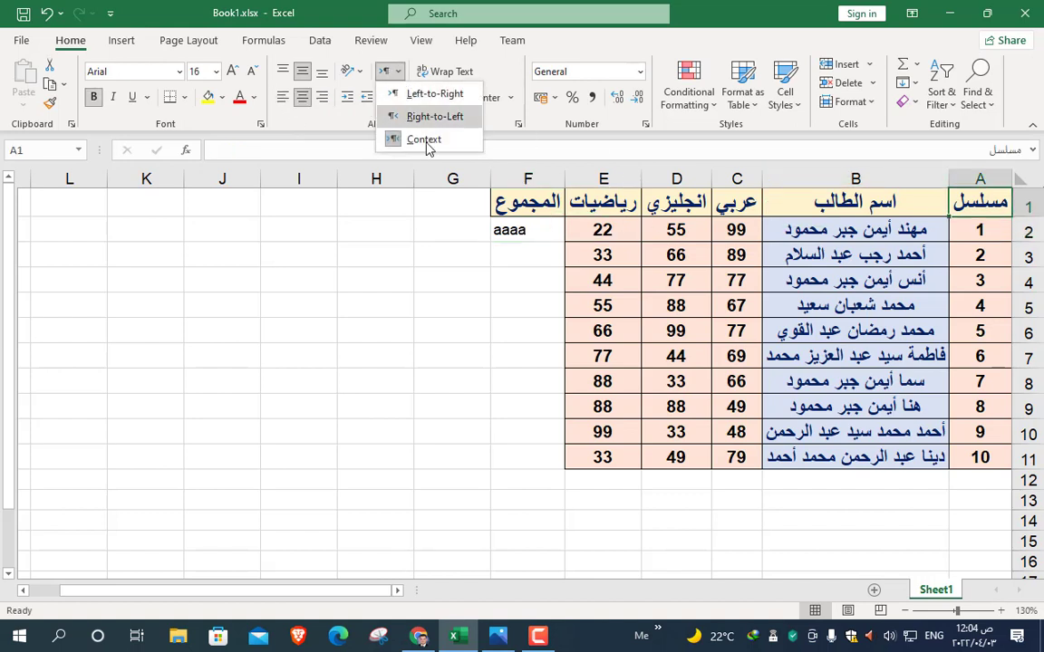
left_click(427, 141)
left_click(510, 229)
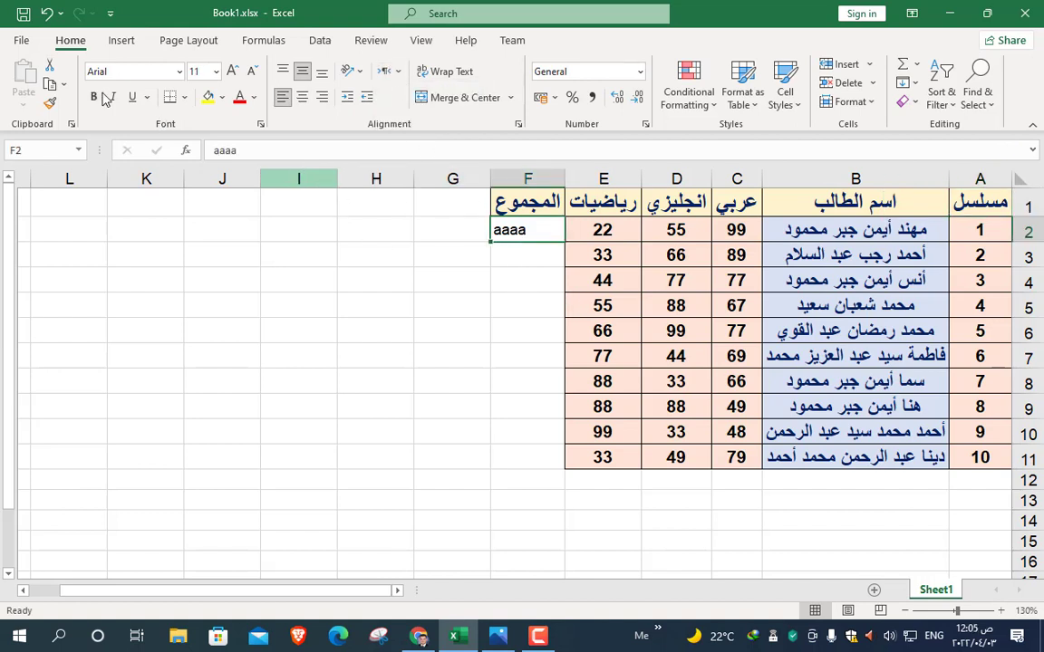
Undo all the text entry, alignment and direction changes made to cells F2 and A1.
left_click(46, 15)
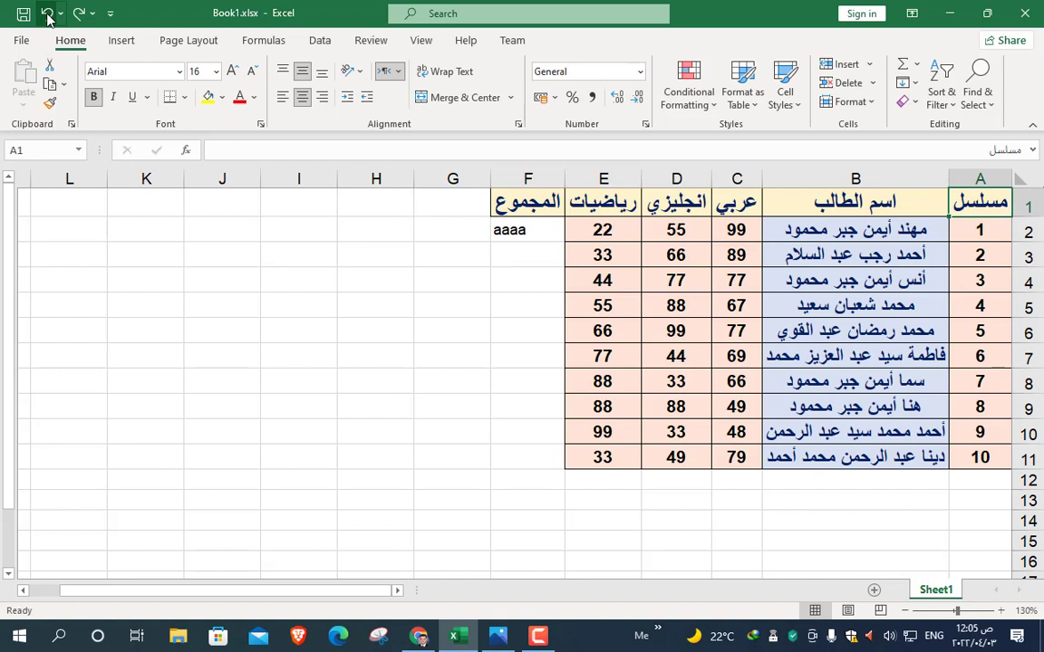
left_click(46, 15)
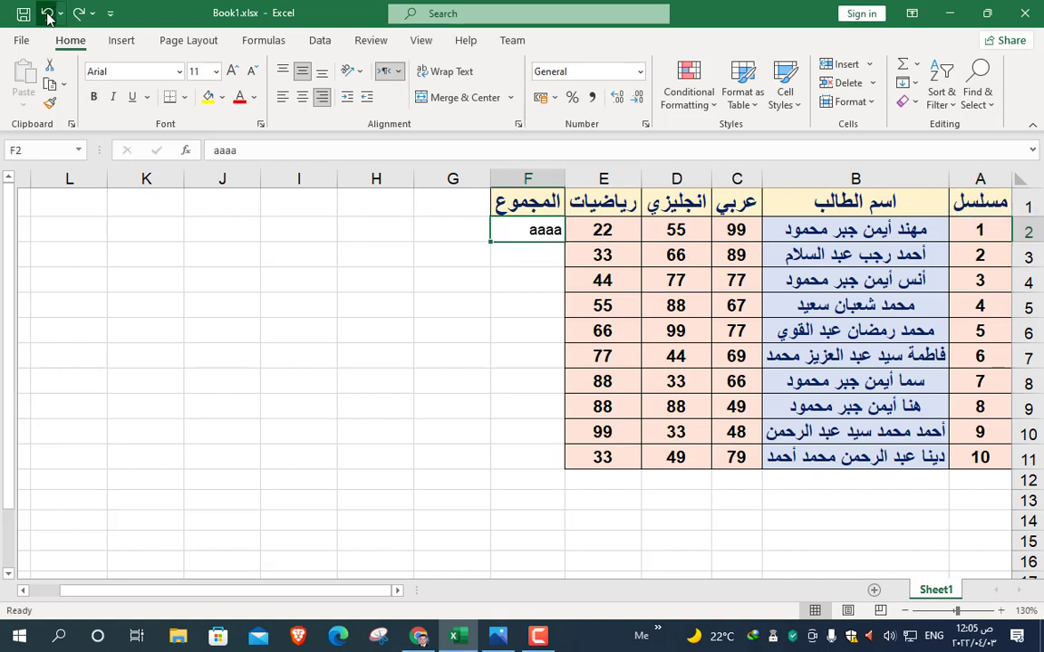
left_click(46, 15)
left_click(47, 15)
left_click(512, 294)
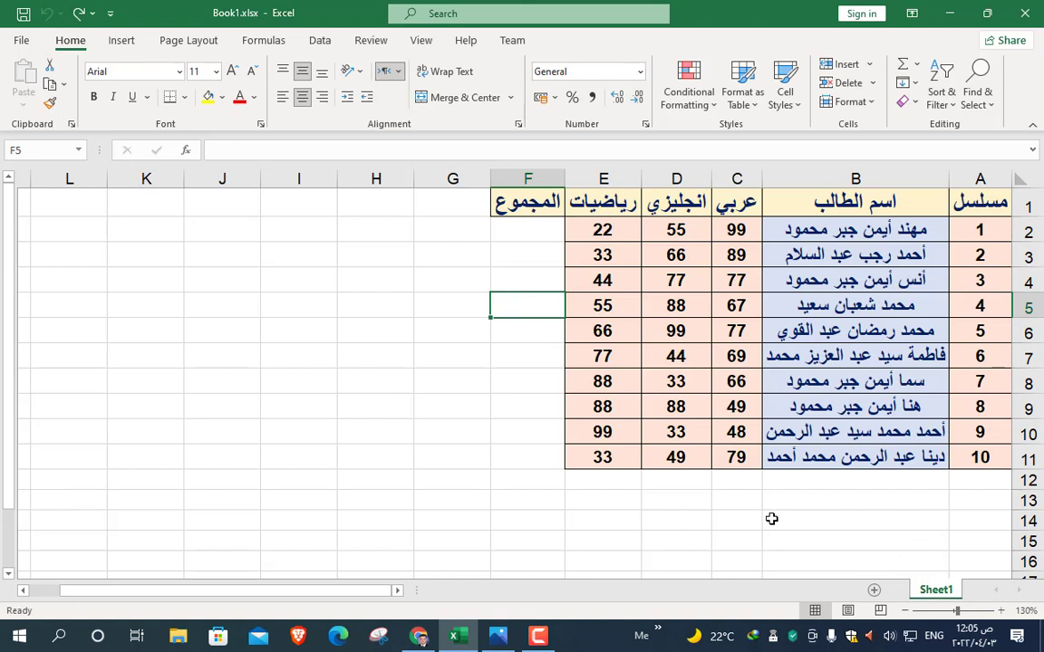
left_click(176, 43)
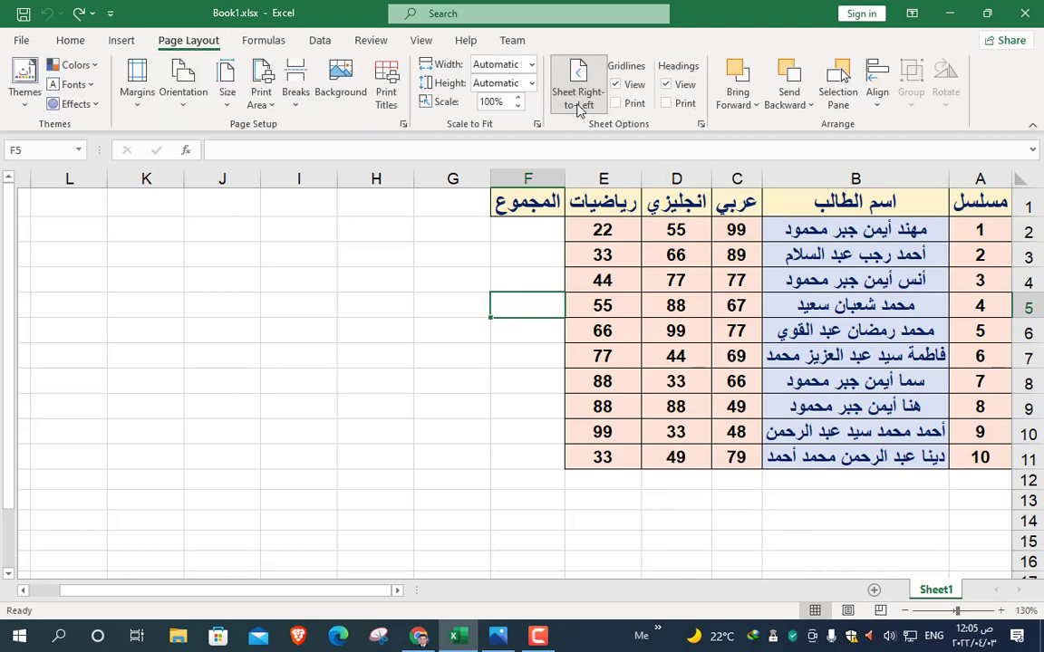
left_click(74, 41)
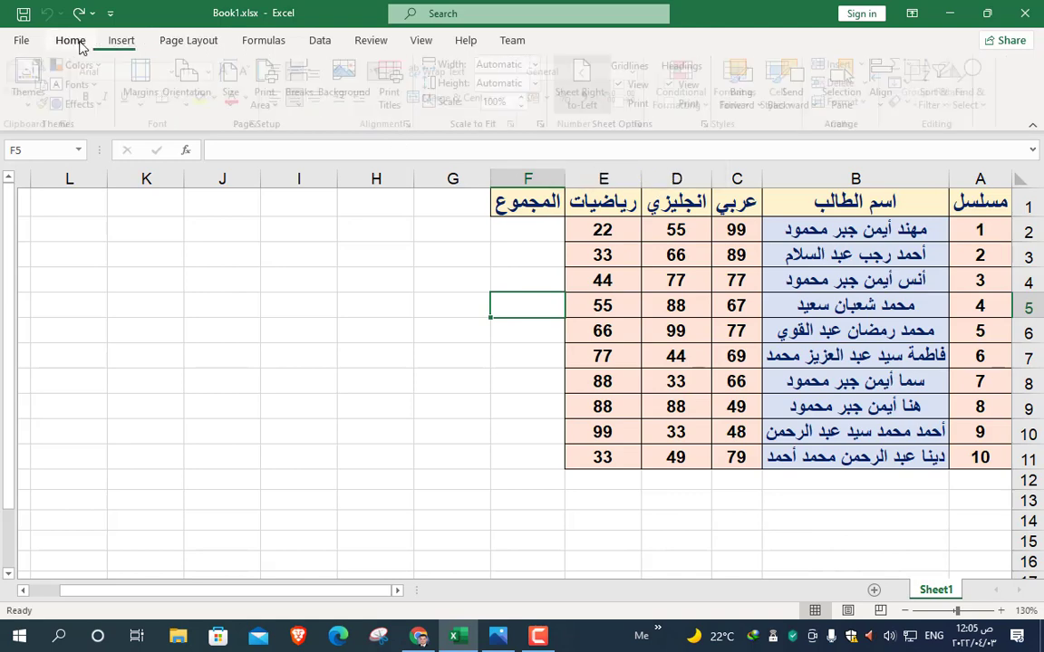
left_click(263, 41)
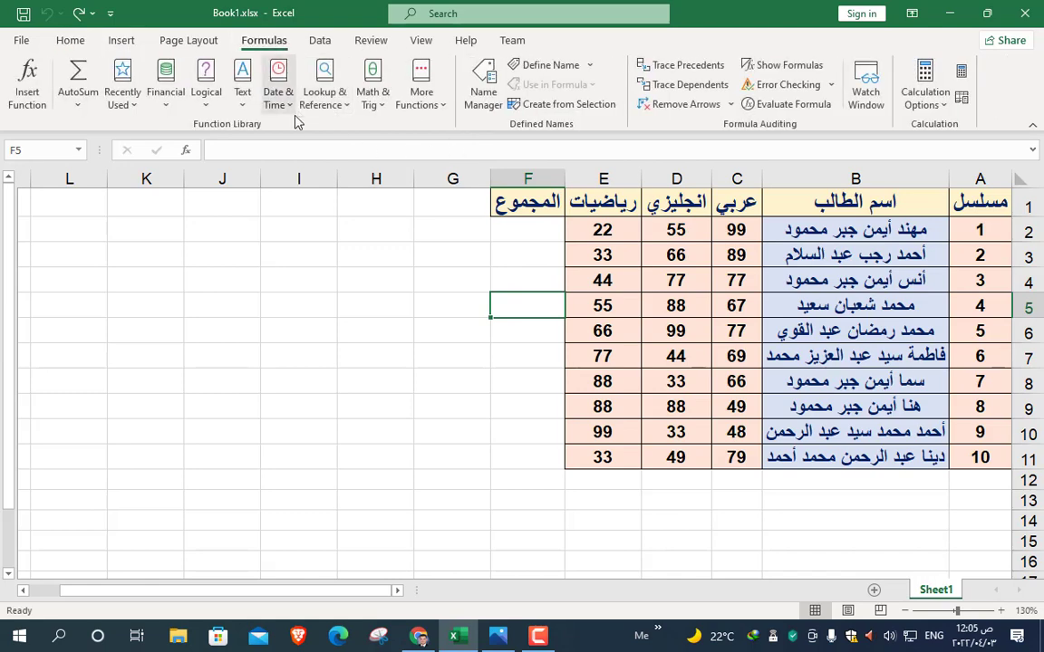
left_click(70, 42)
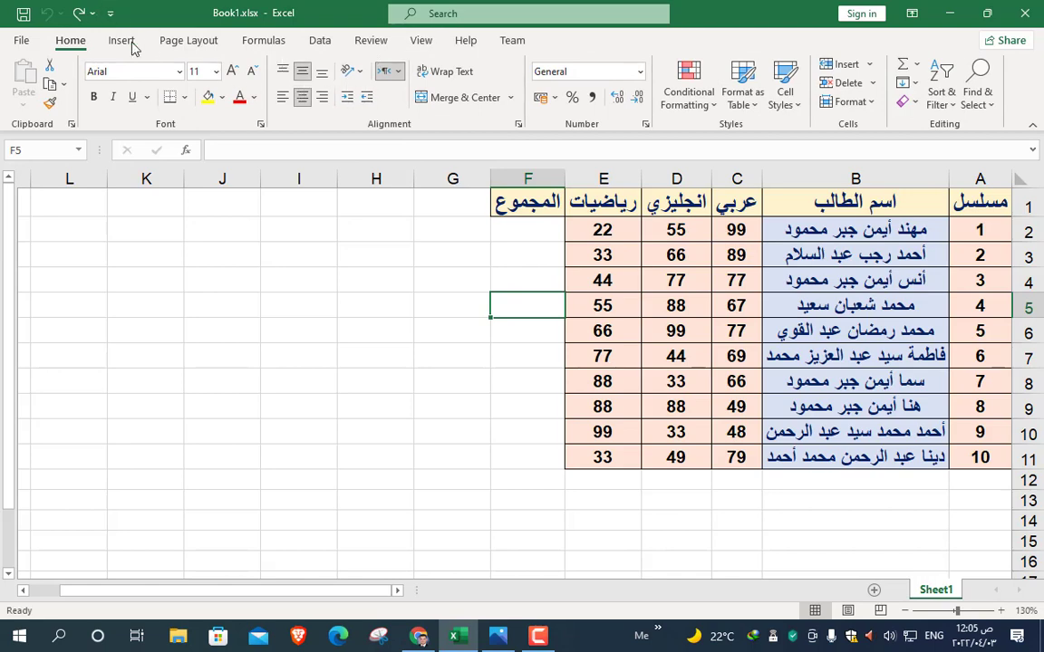
right_click(271, 81)
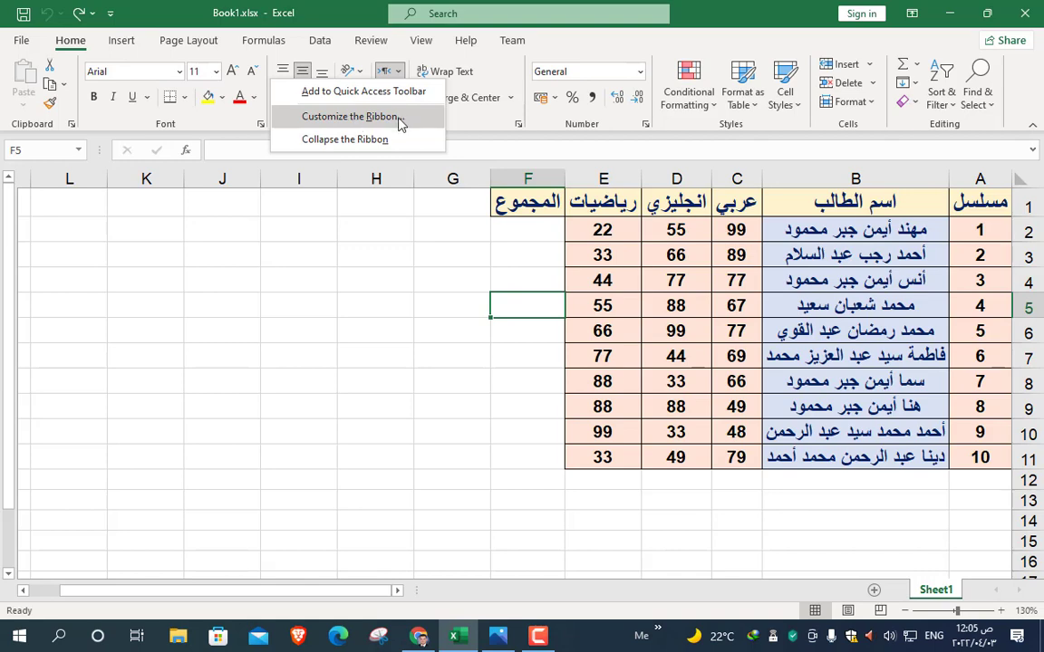
Set the ribbon display to Auto-hide Ribbon.
left_click(911, 14)
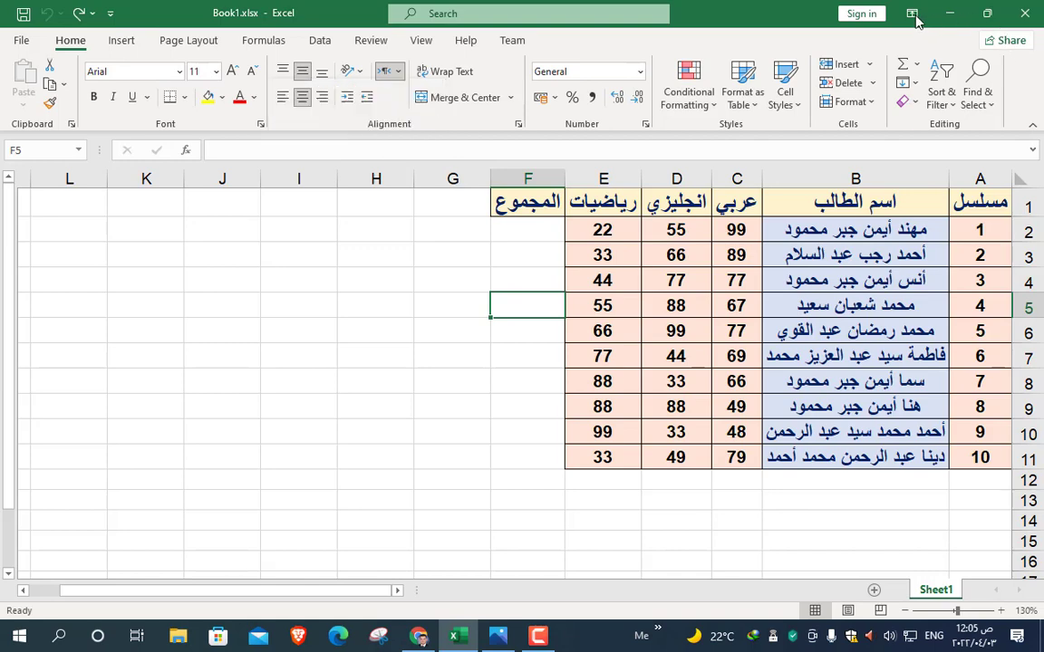
left_click(911, 13)
left_click(933, 65)
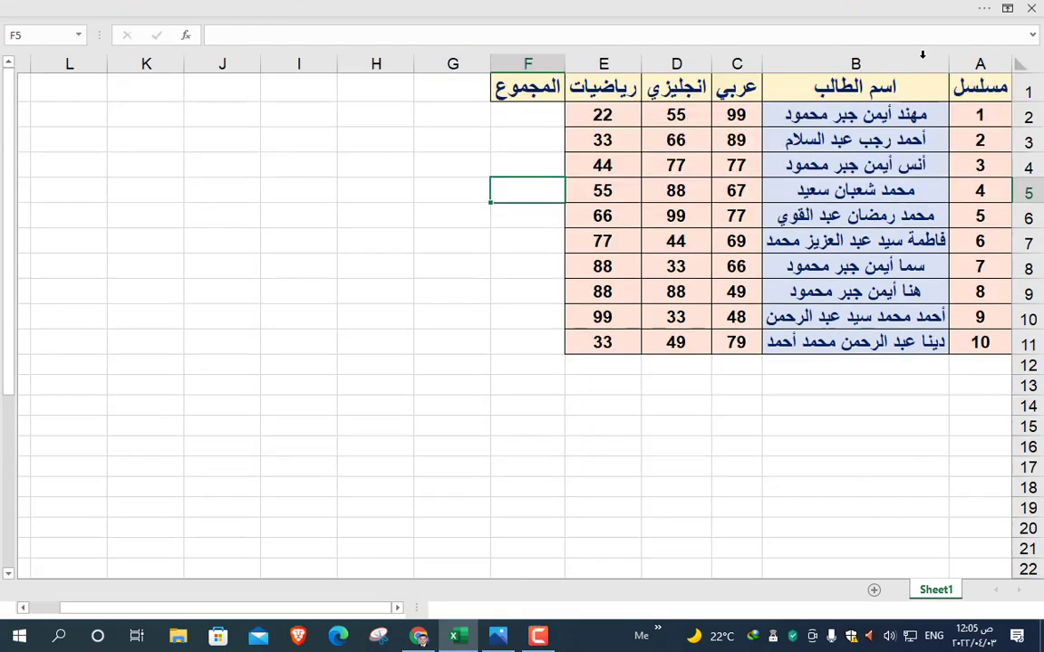
Switch the ribbon display to Show Tabs, and restore it to Show Tabs and Commands.
left_click(1008, 10)
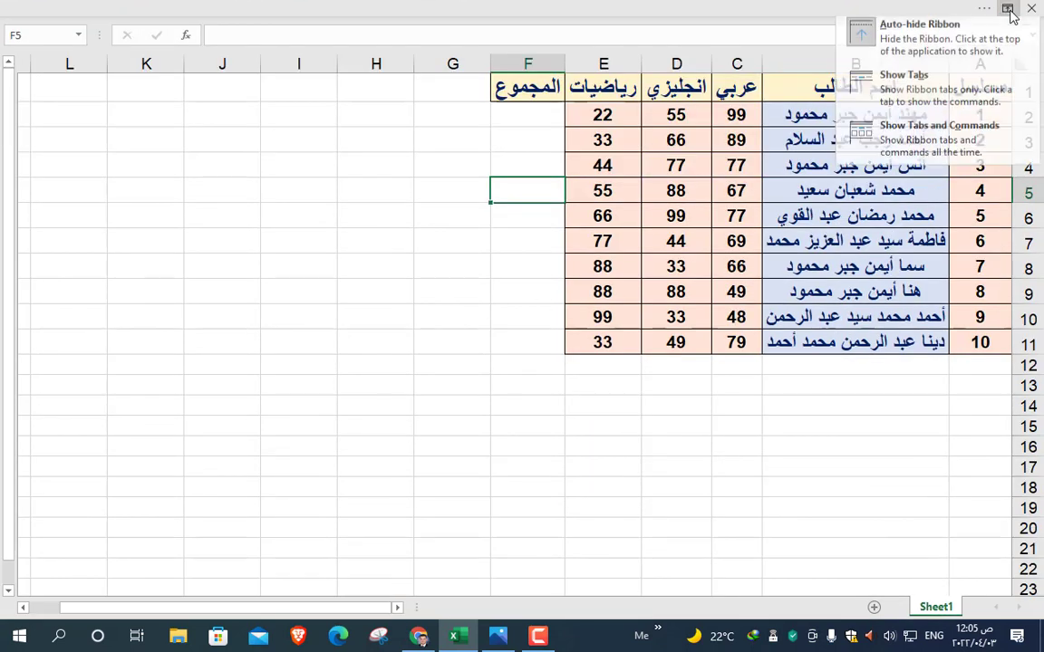
left_click(939, 98)
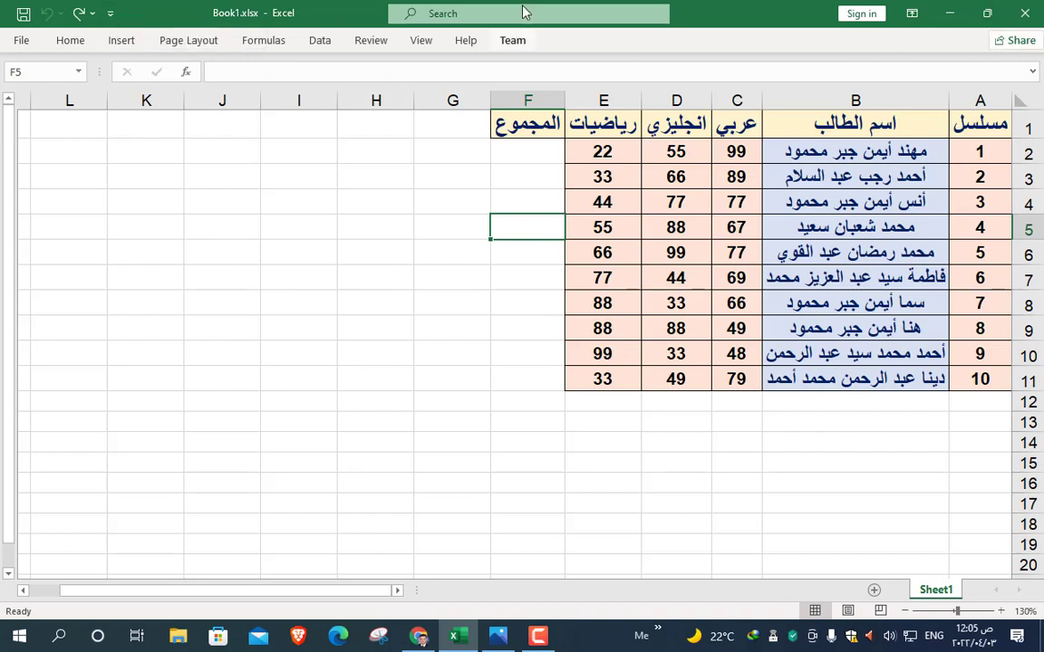
left_click(913, 18)
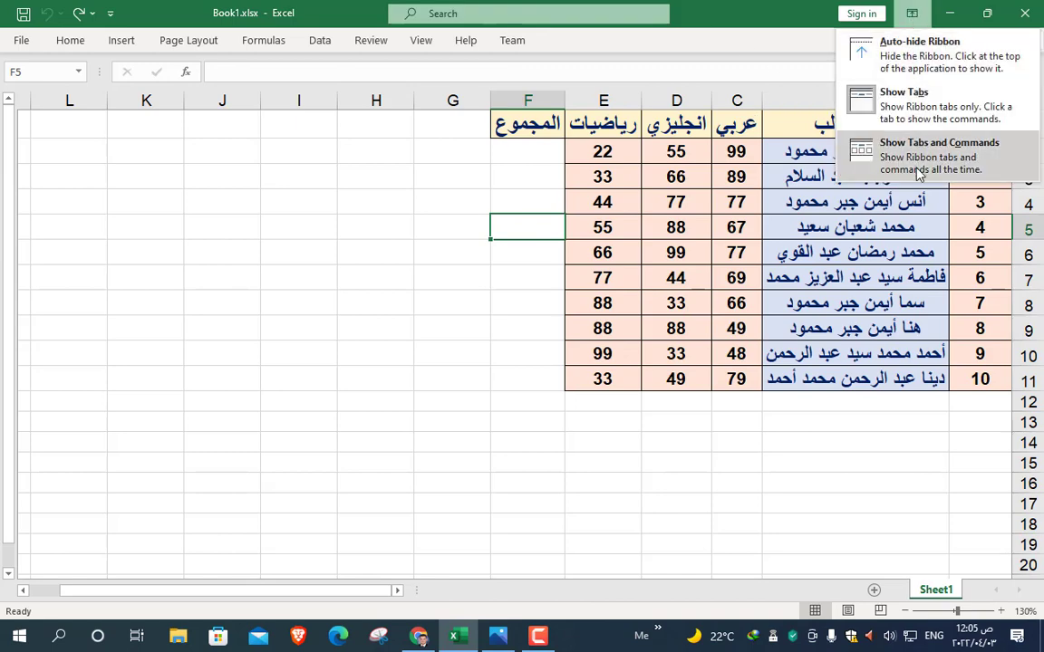
left_click(906, 149)
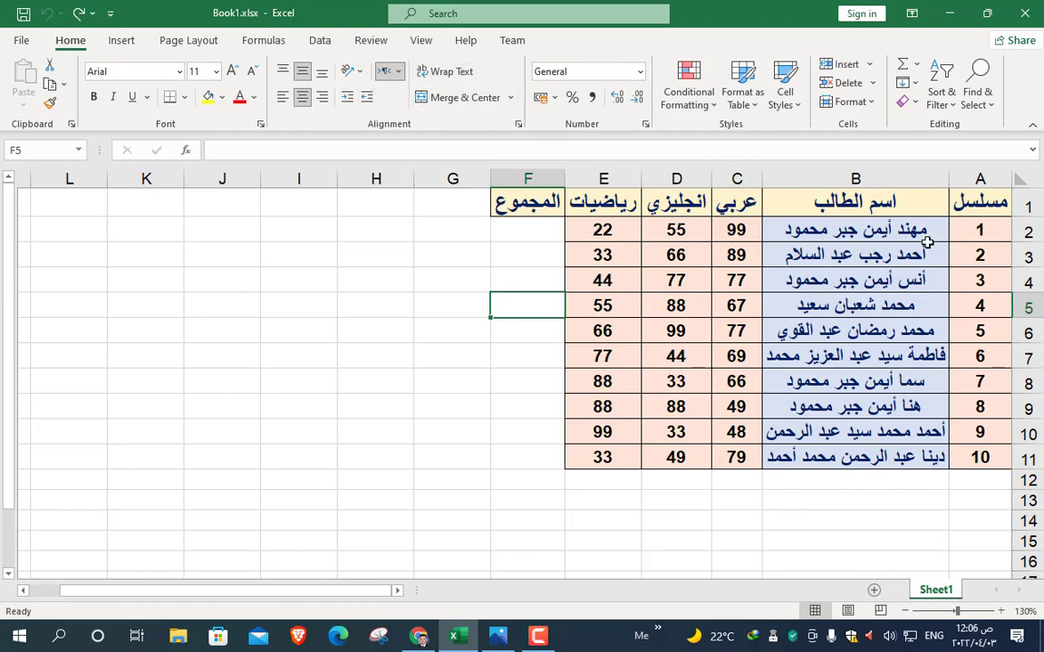
Narrow column B to less than the width of the student names, and make rows 2 to 11 equally taller.
left_click_drag(760, 177, 851, 184)
left_click_drag(901, 230, 906, 455)
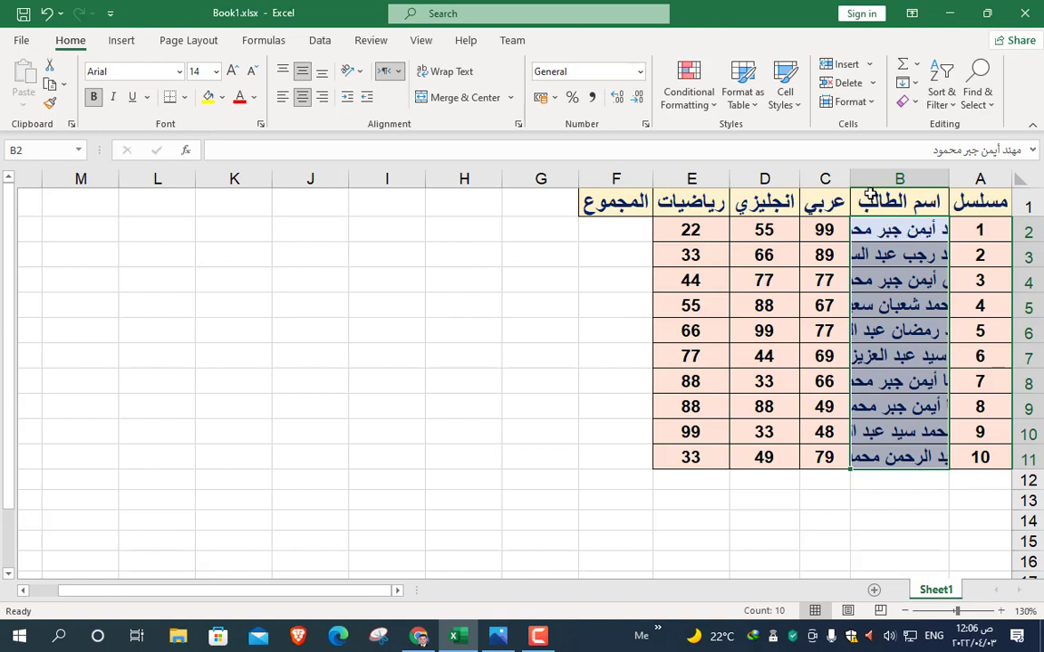
left_click_drag(1018, 243, 1018, 263)
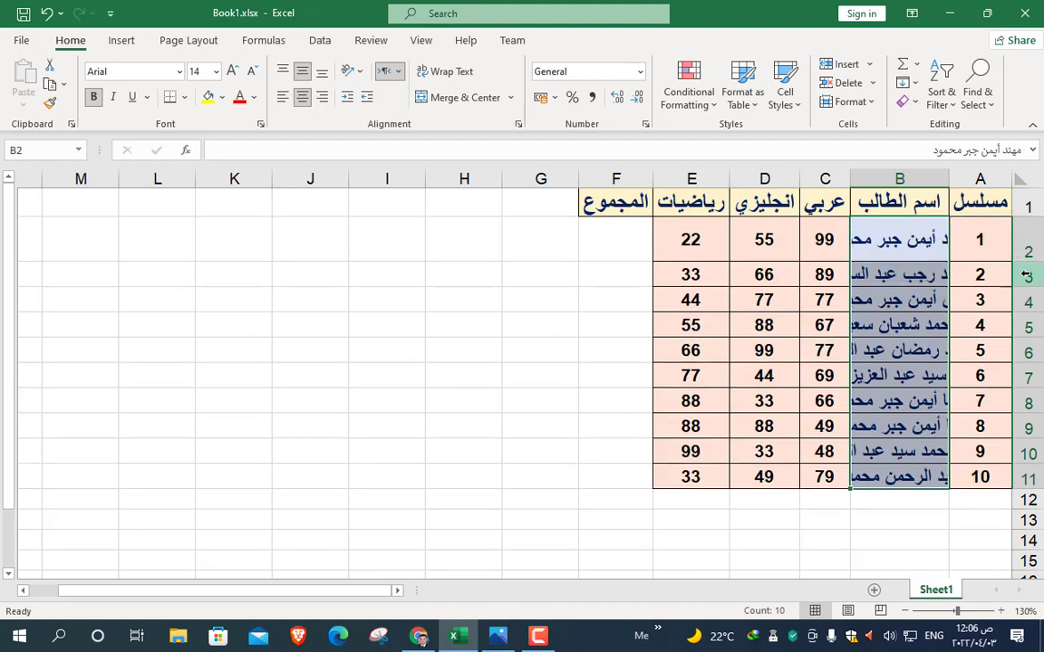
key("ctrl+z")
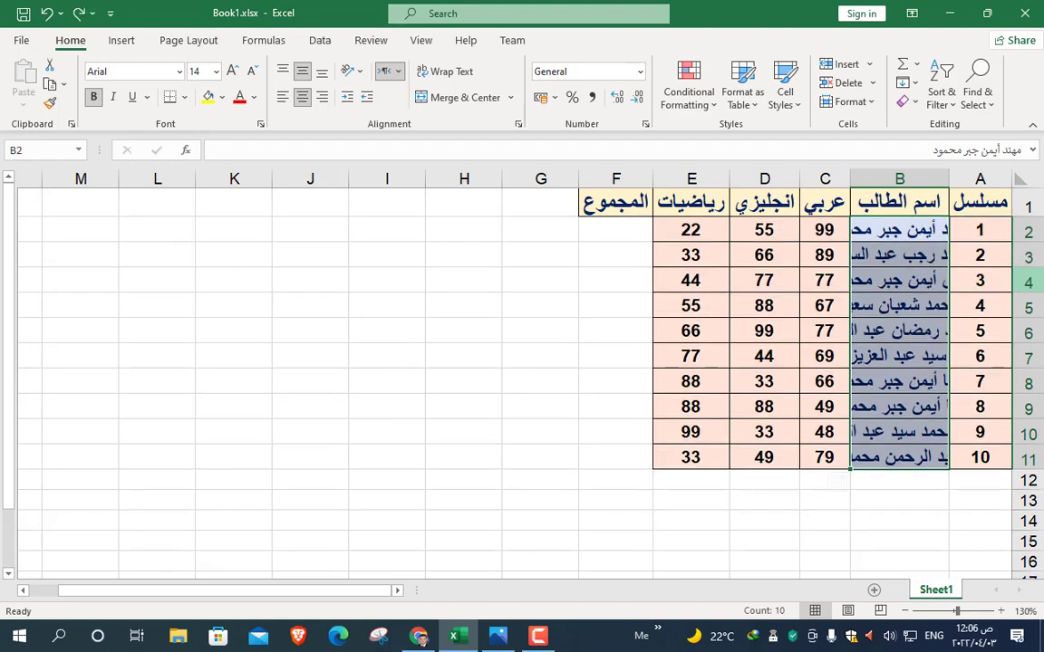
left_click_drag(1027, 232, 1018, 458)
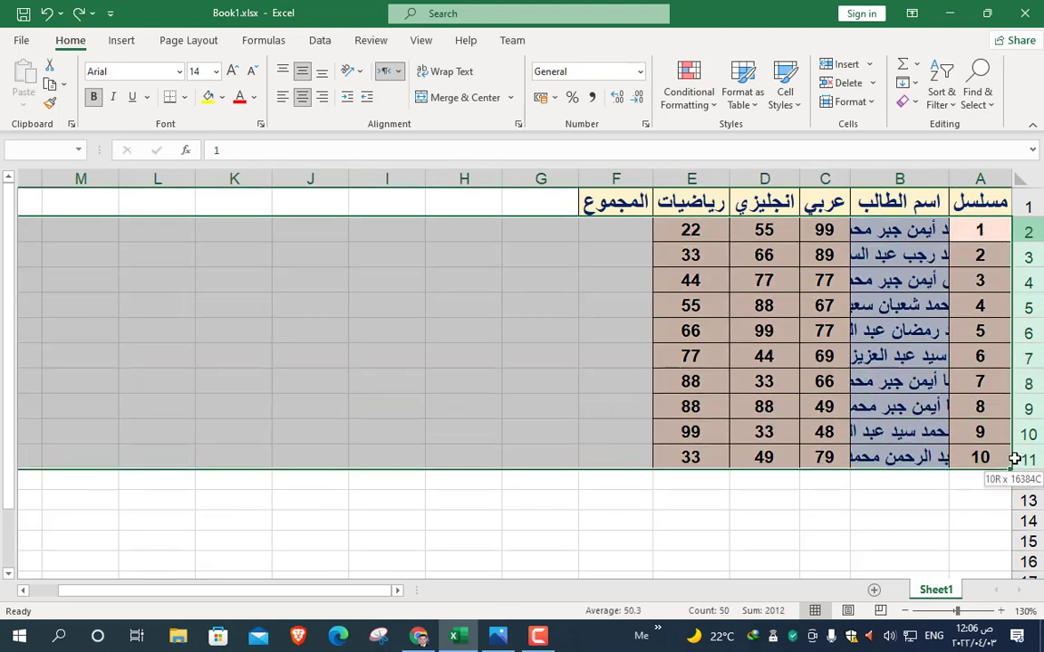
left_click_drag(1028, 267, 1027, 316)
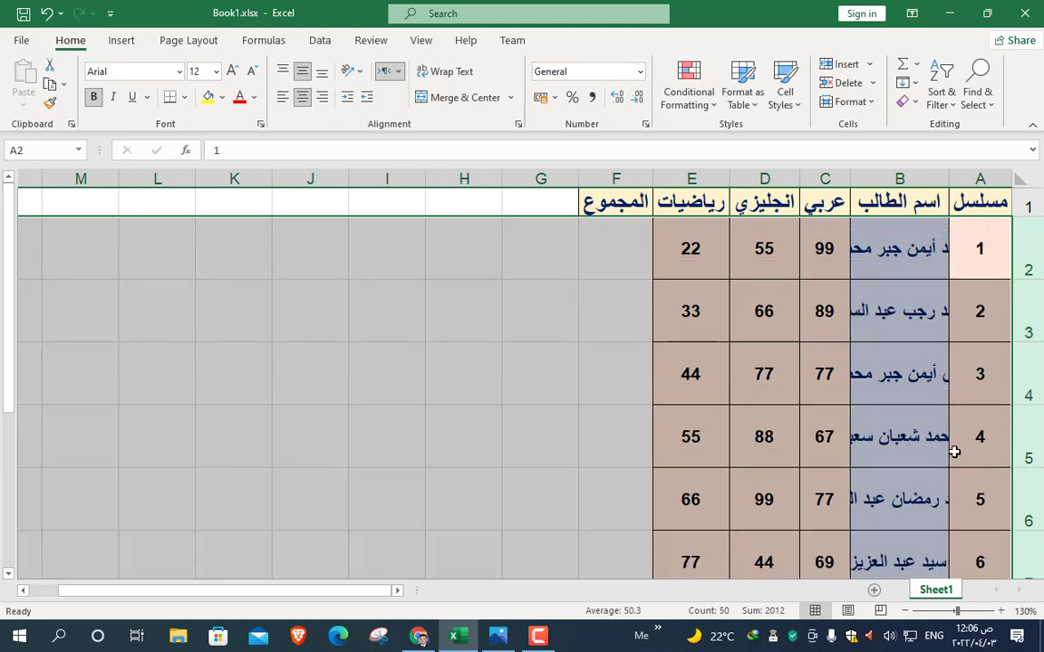
Wrap the text of the student names in cells B2:B11.
left_click(913, 263)
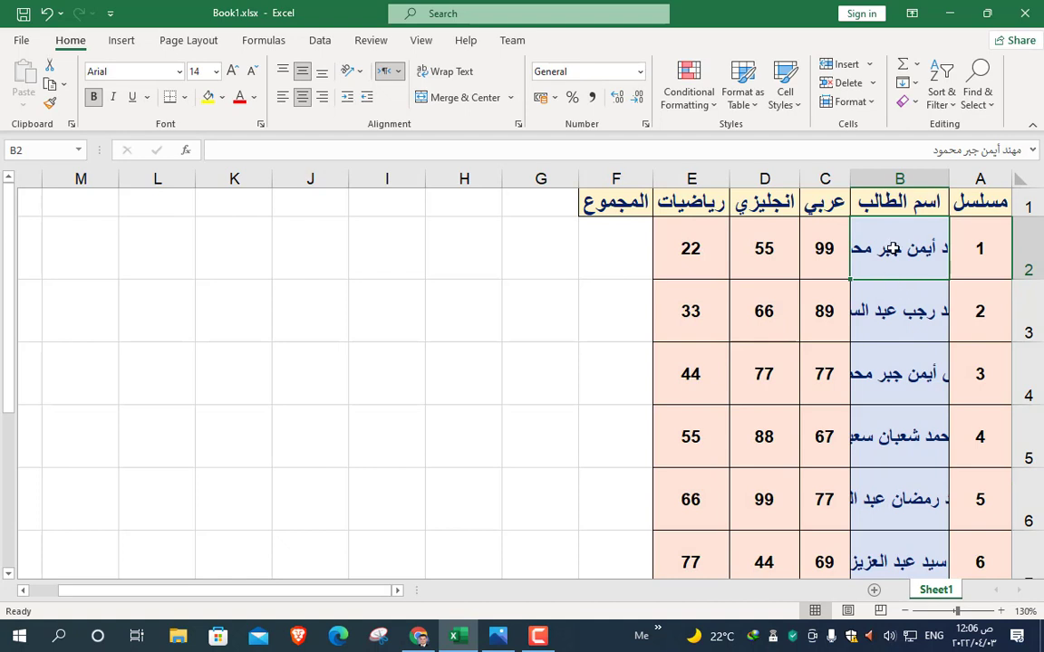
left_click_drag(897, 238, 906, 489)
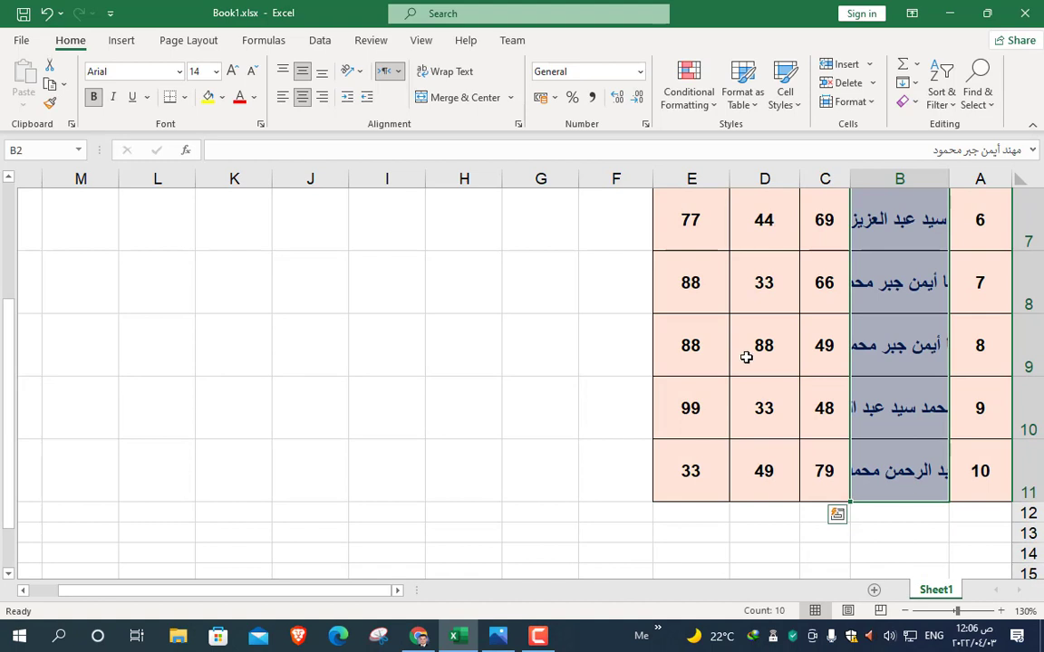
left_click(450, 72)
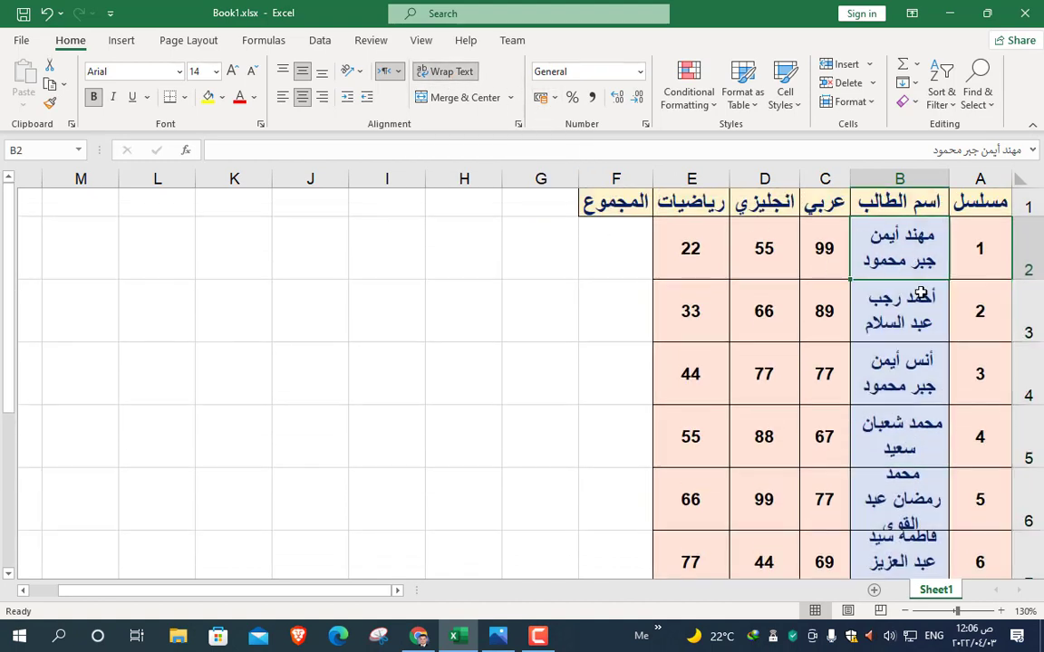
Narrow column B further and increase the height of row 2.
left_click_drag(853, 177, 884, 179)
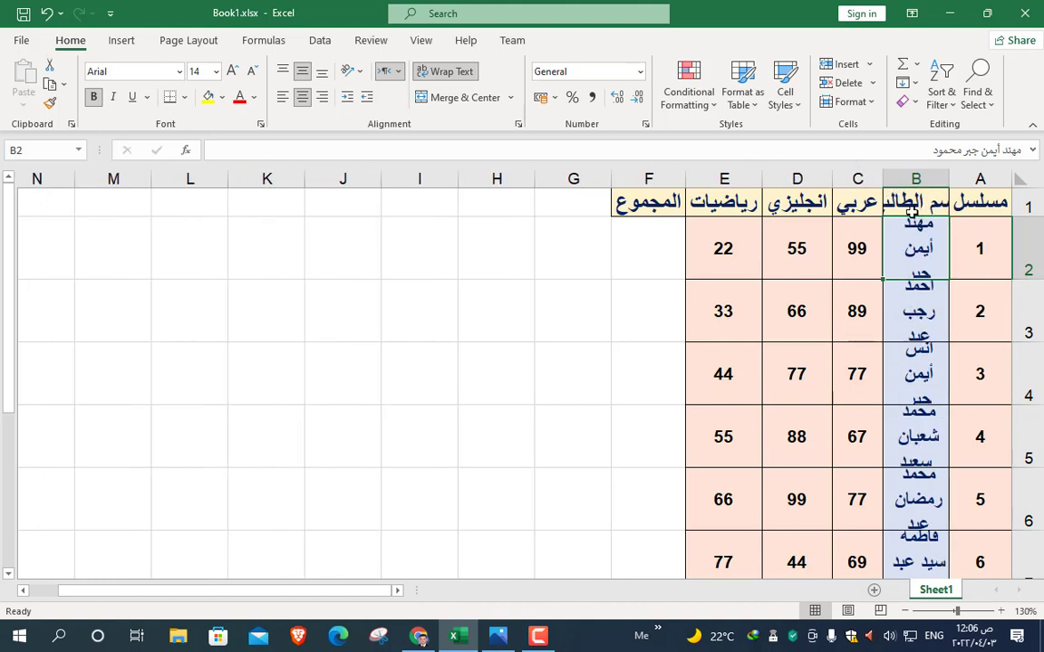
left_click_drag(1028, 279, 1028, 297)
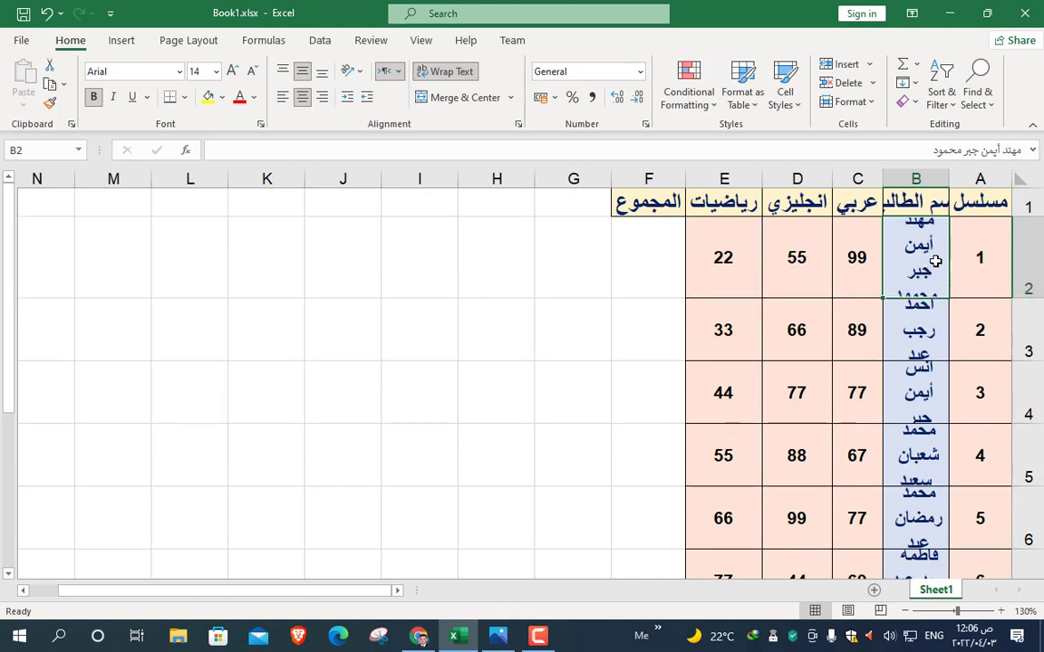
Wrap the text in header cell B1.
key("Up")
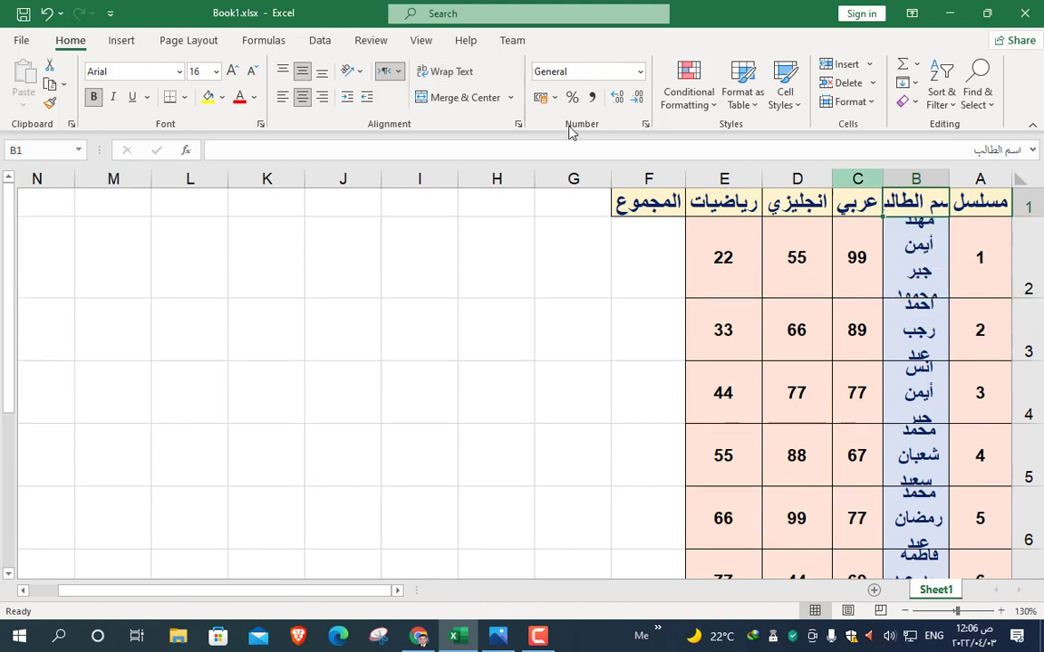
left_click(446, 78)
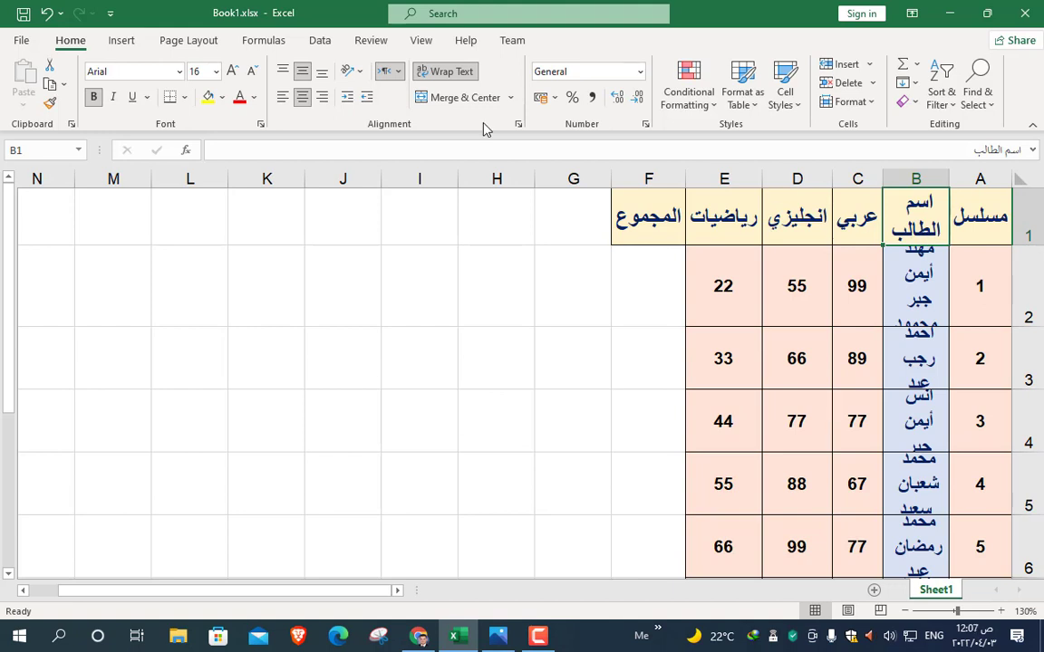
Undo the text wrapping in column B together with the related column width and row height changes.
left_click(47, 13)
left_click(47, 13)
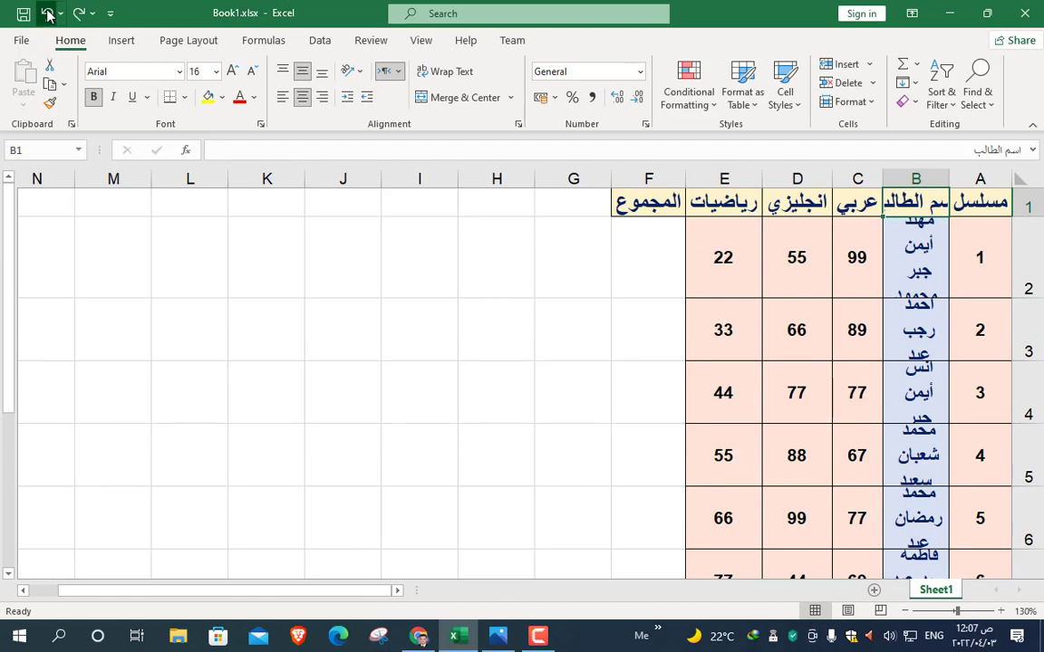
left_click(47, 14)
left_click(48, 13)
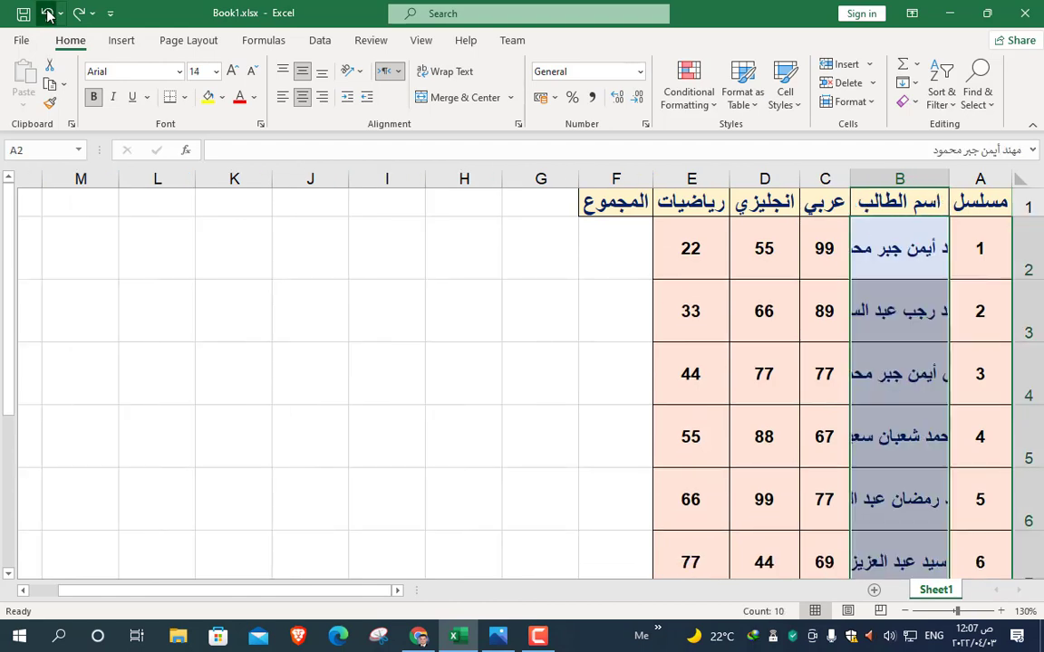
left_click(48, 14)
left_click(47, 14)
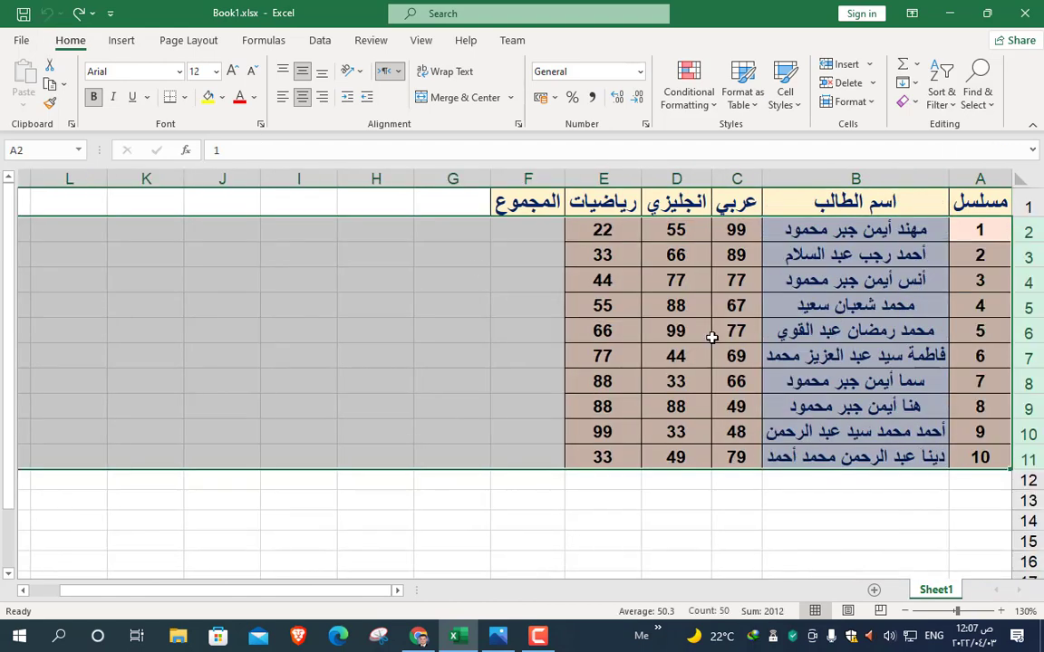
Wrap the student name in cell B2 after making row 2 taller and narrowing column B below the name's width.
left_click(811, 283)
left_click(805, 229)
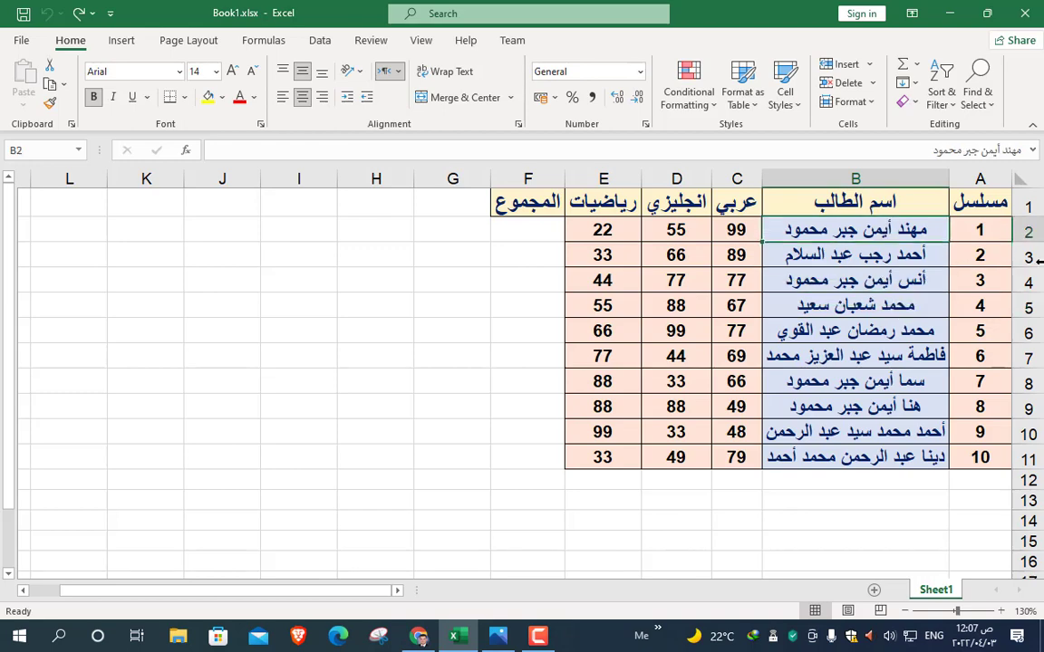
left_click_drag(1029, 243, 1029, 302)
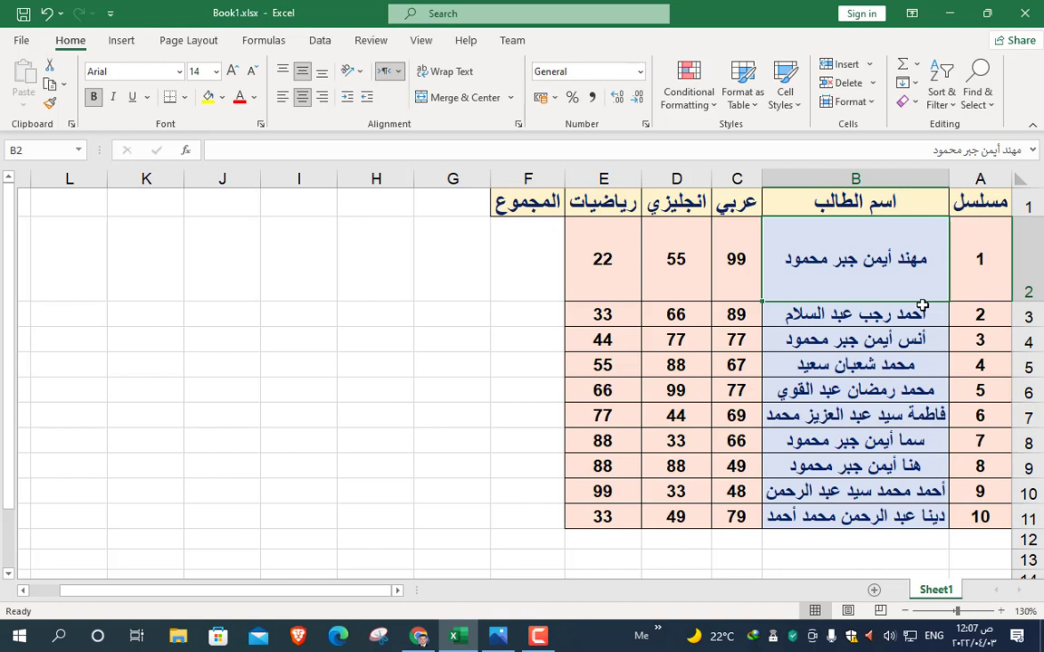
left_click_drag(762, 178, 850, 178)
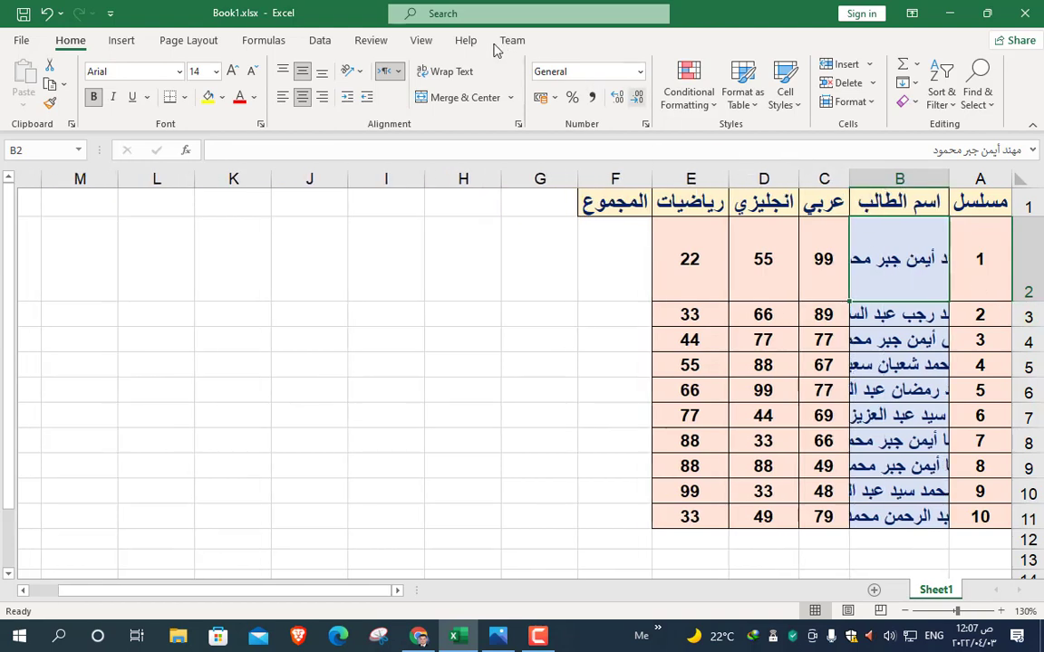
left_click(453, 82)
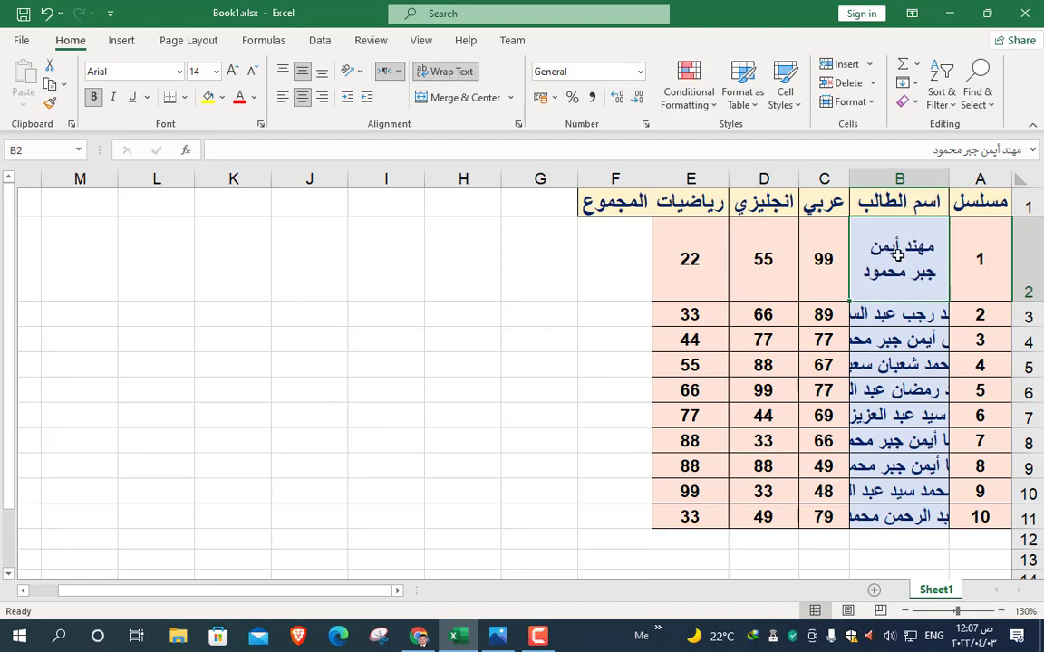
Undo the wrapping of cell B2 and the resizing of column B and row 2.
left_click(47, 12)
left_click(47, 13)
left_click(48, 12)
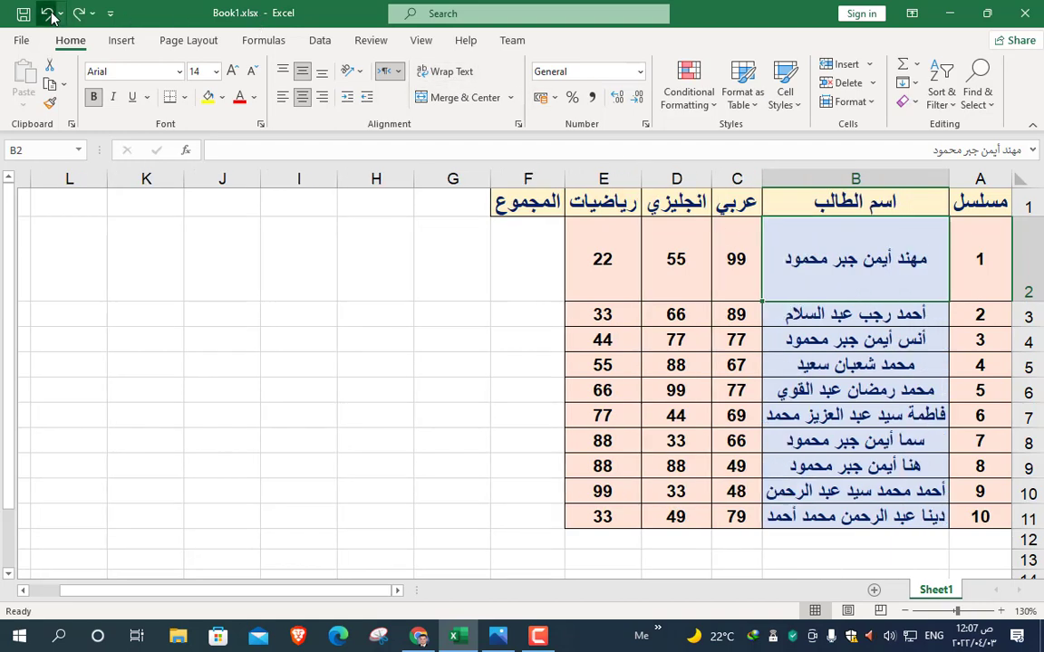
left_click(48, 13)
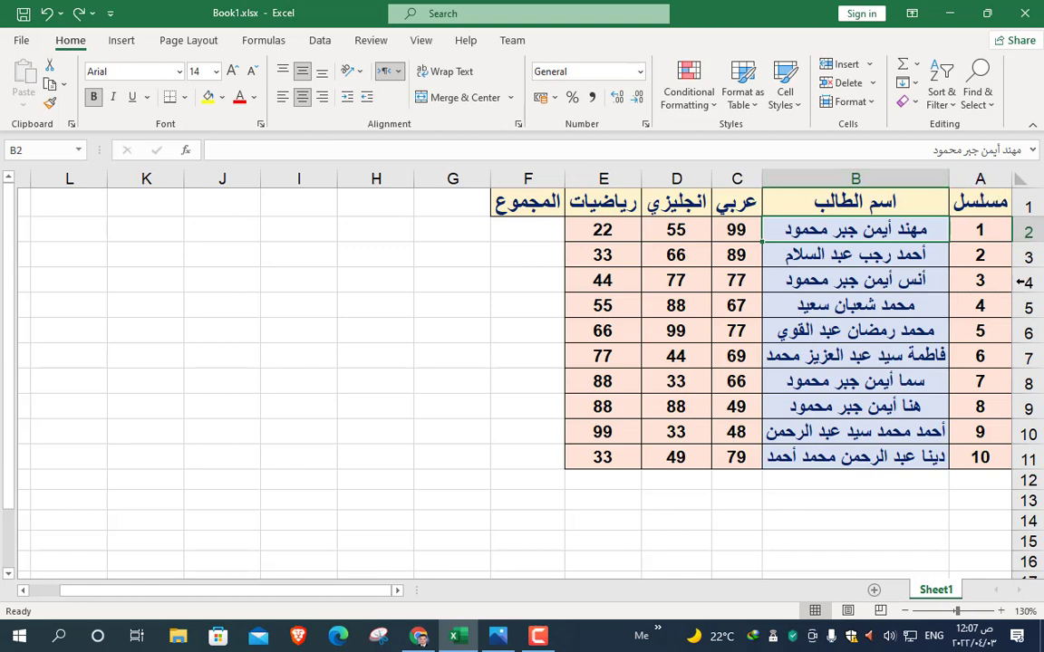
Insert a blank row above the header row 1, and undo the insertion.
left_click(1028, 205)
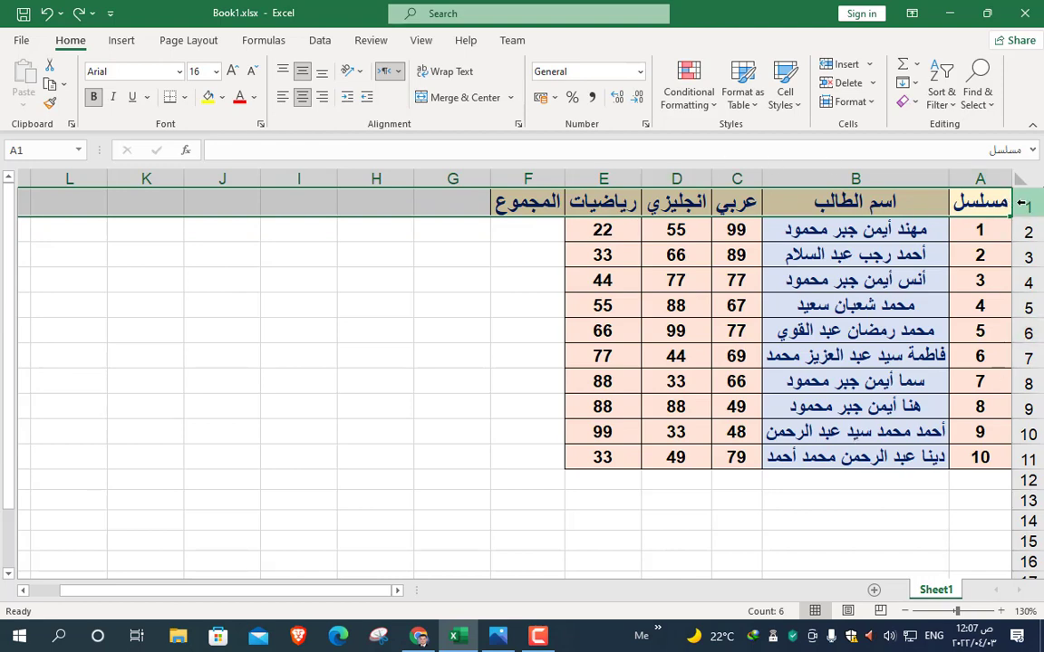
left_click(815, 433)
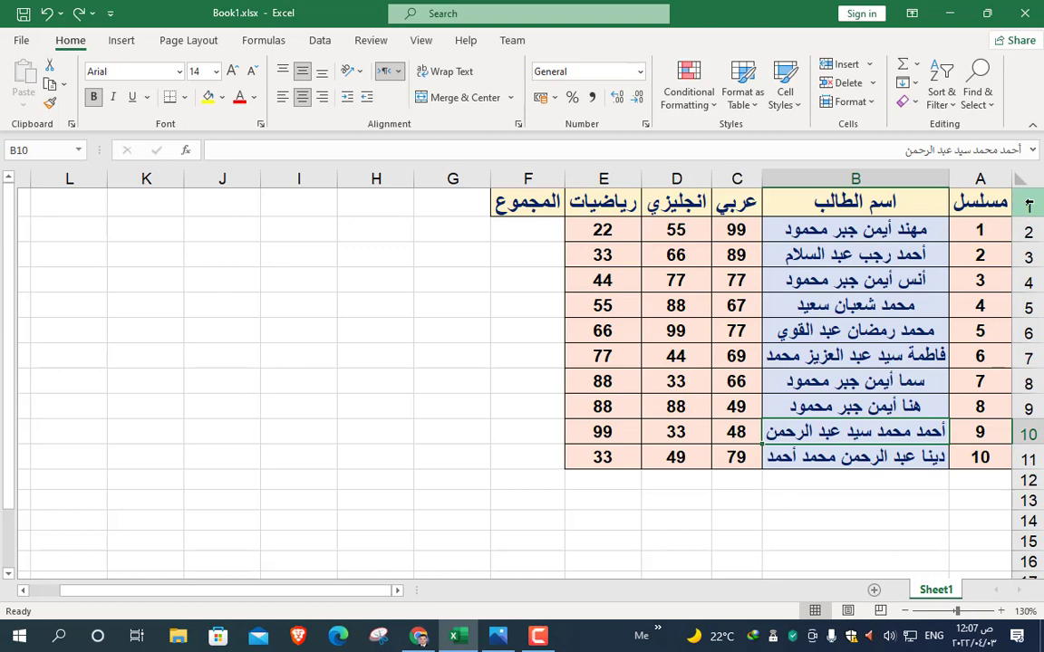
right_click(1027, 206)
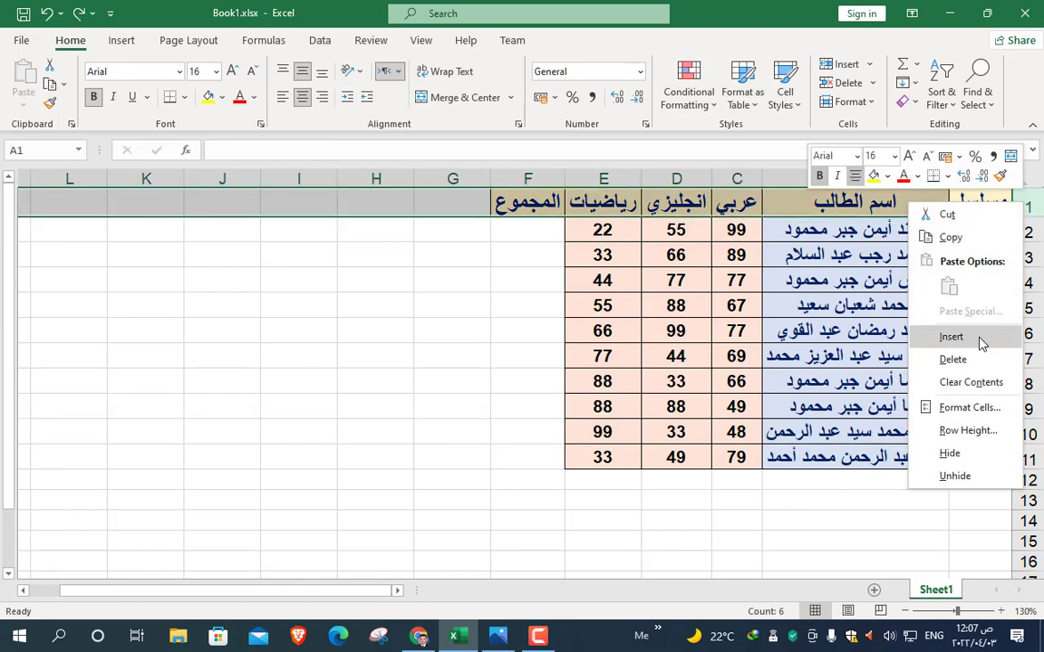
key("Escape")
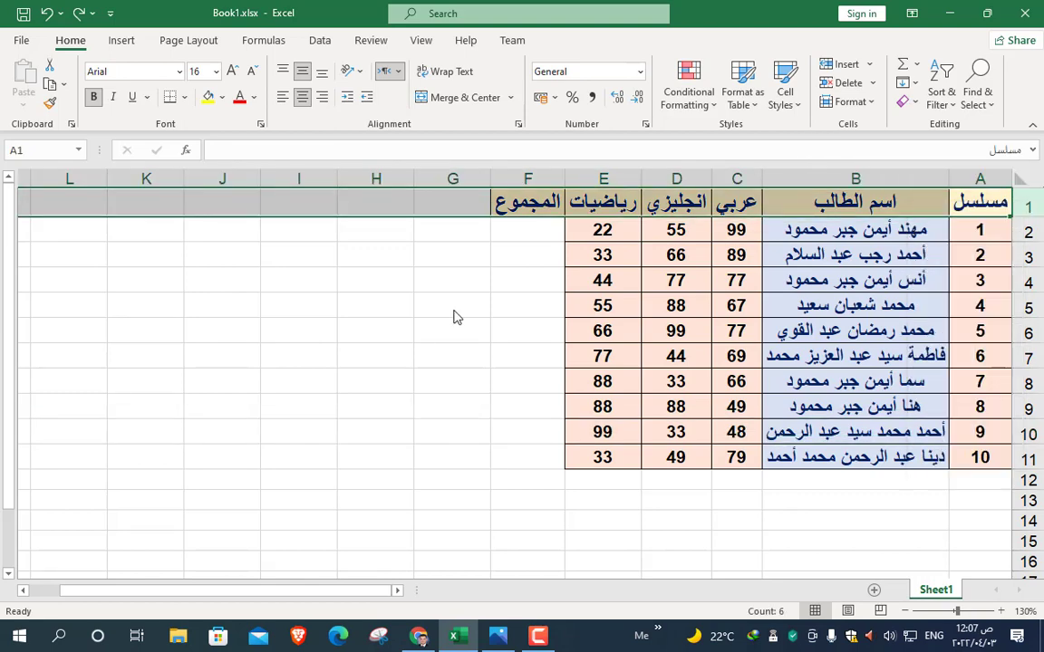
right_click(1026, 205)
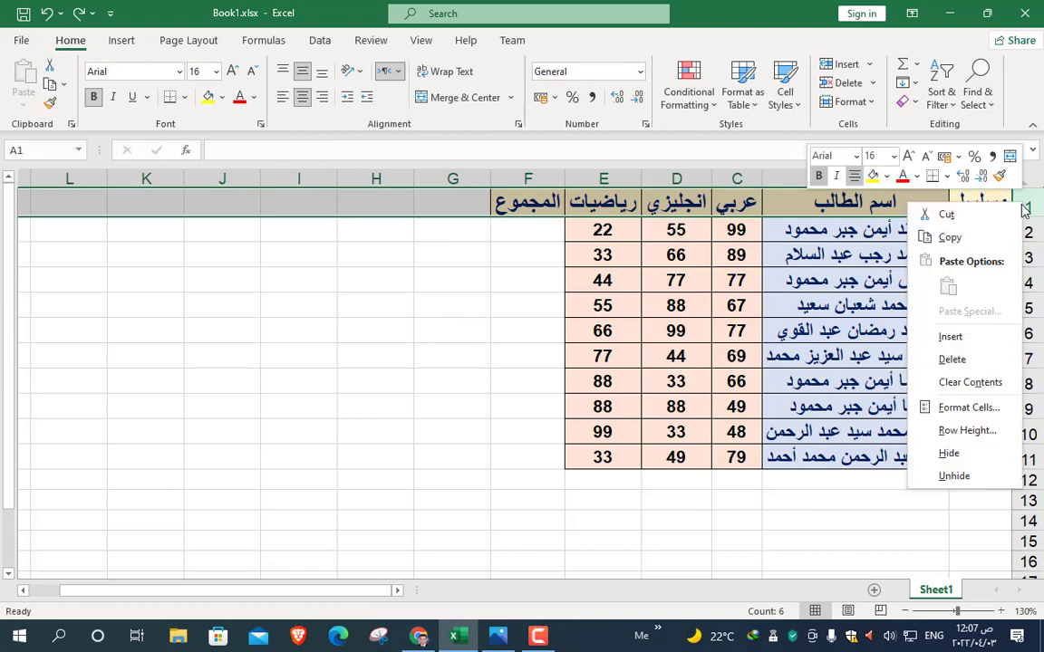
left_click(978, 343)
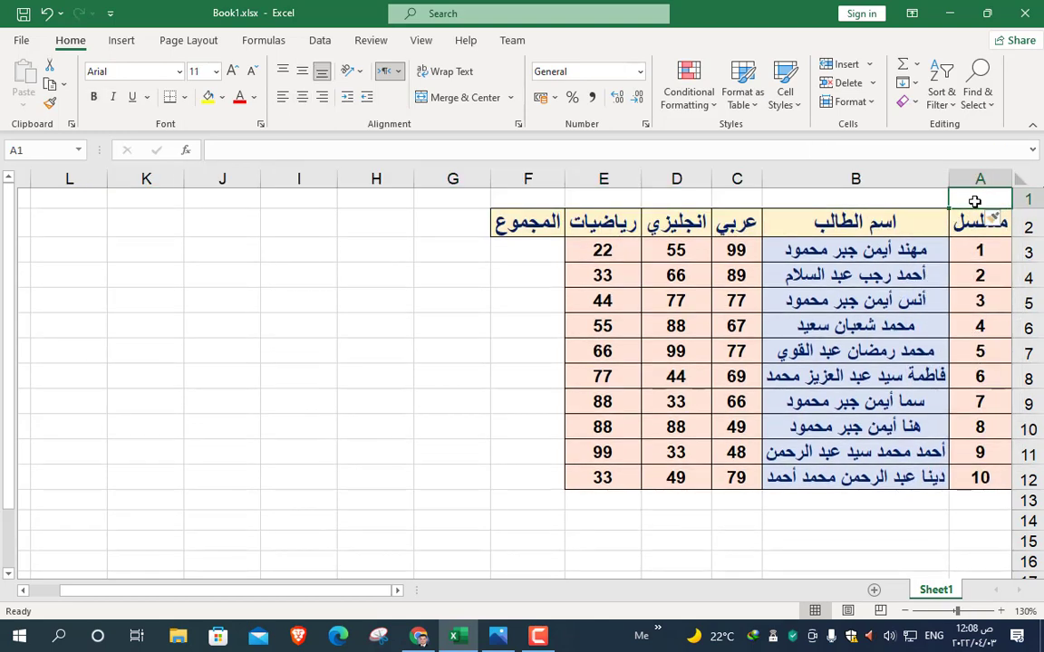
key("ctrl+z")
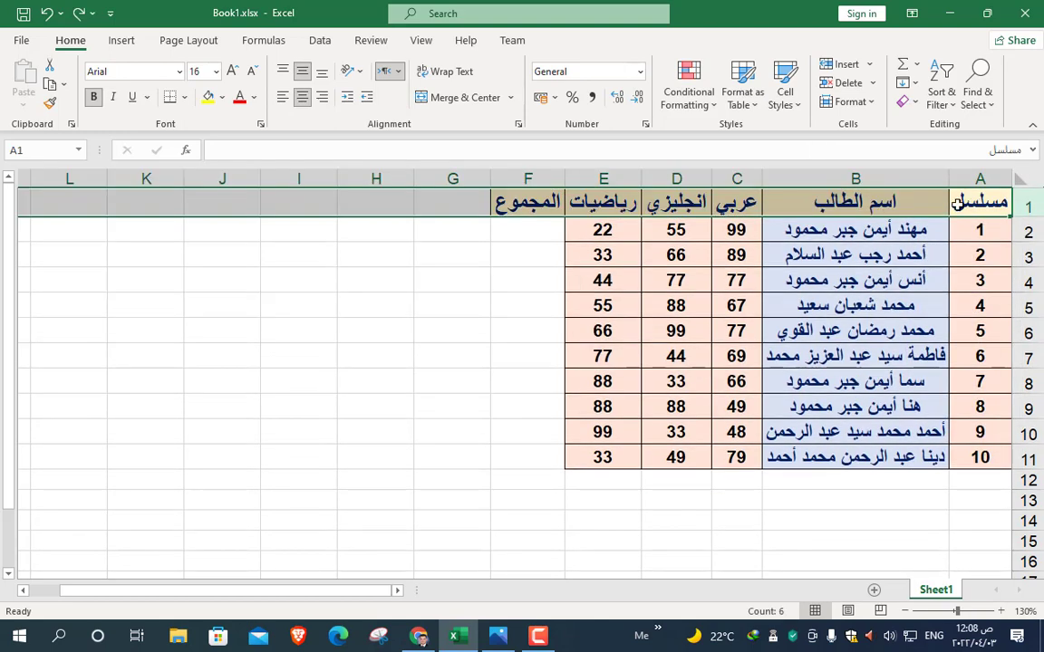
Insert a blank row above row 4, between the second and third students, and undo the insertion.
left_click(1028, 283)
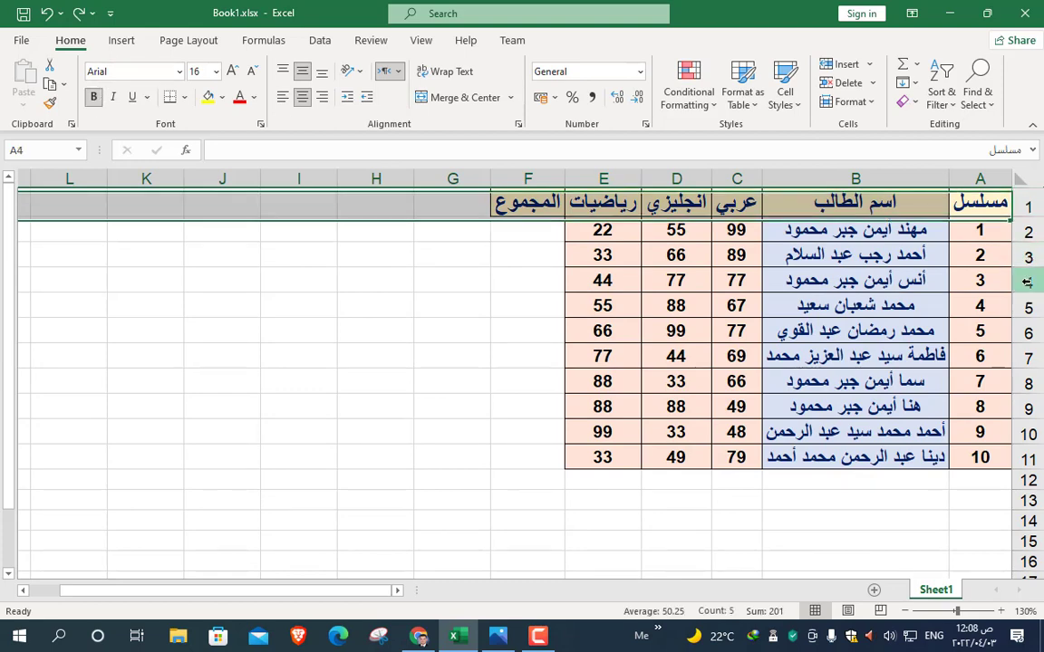
right_click(1027, 282)
left_click(1032, 283)
right_click(1031, 283)
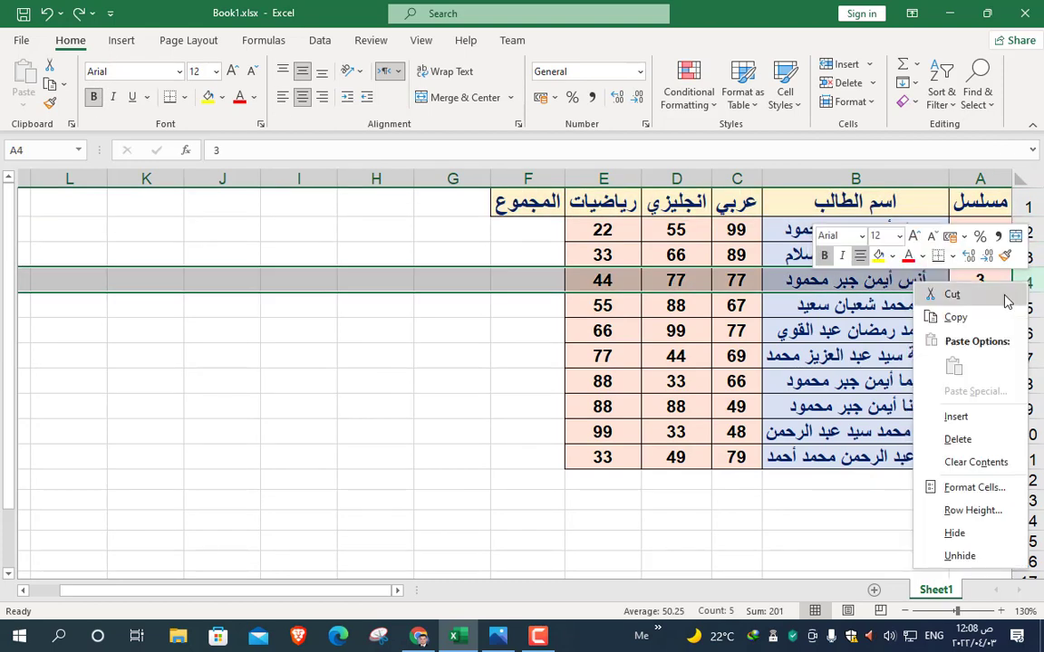
left_click(965, 413)
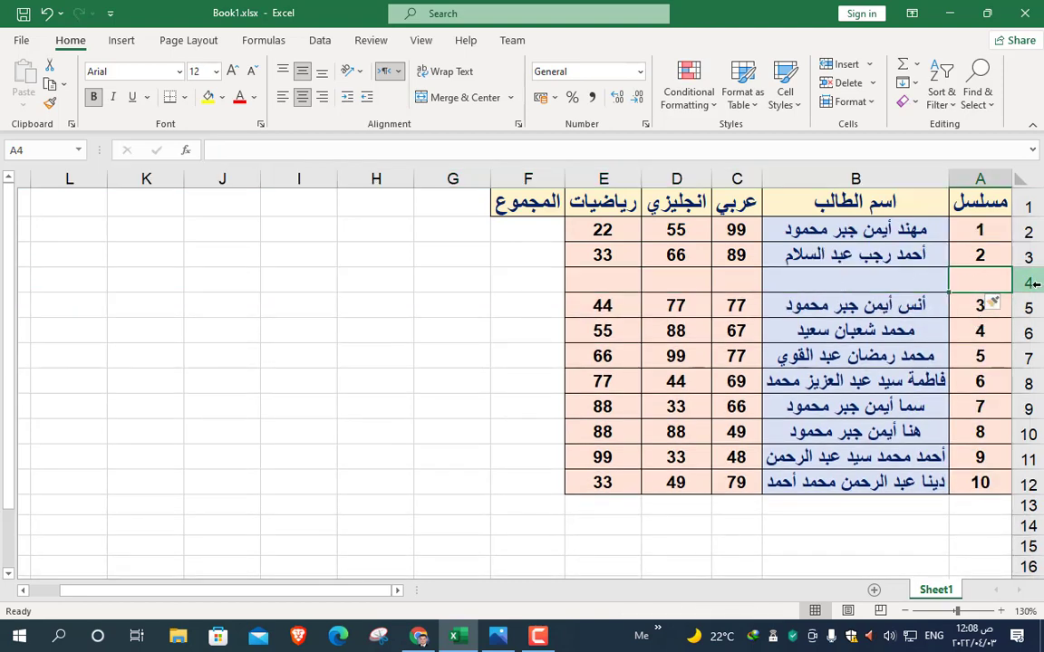
key("ctrl+z")
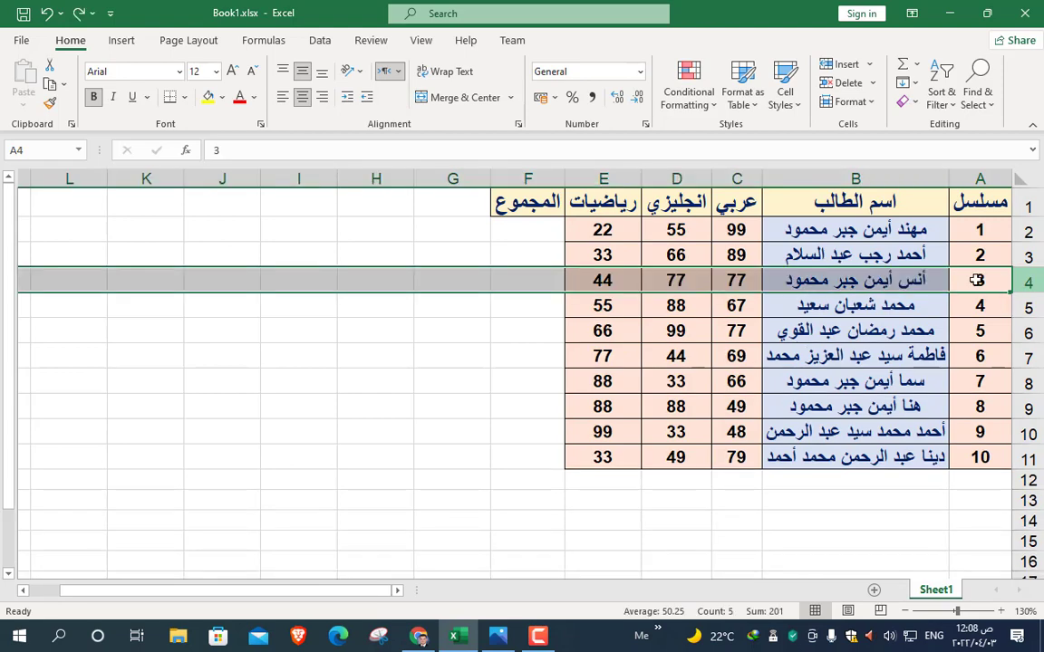
Insert an empty column between the رياضيات and المجموع columns, and undo the insertion.
left_click(736, 180)
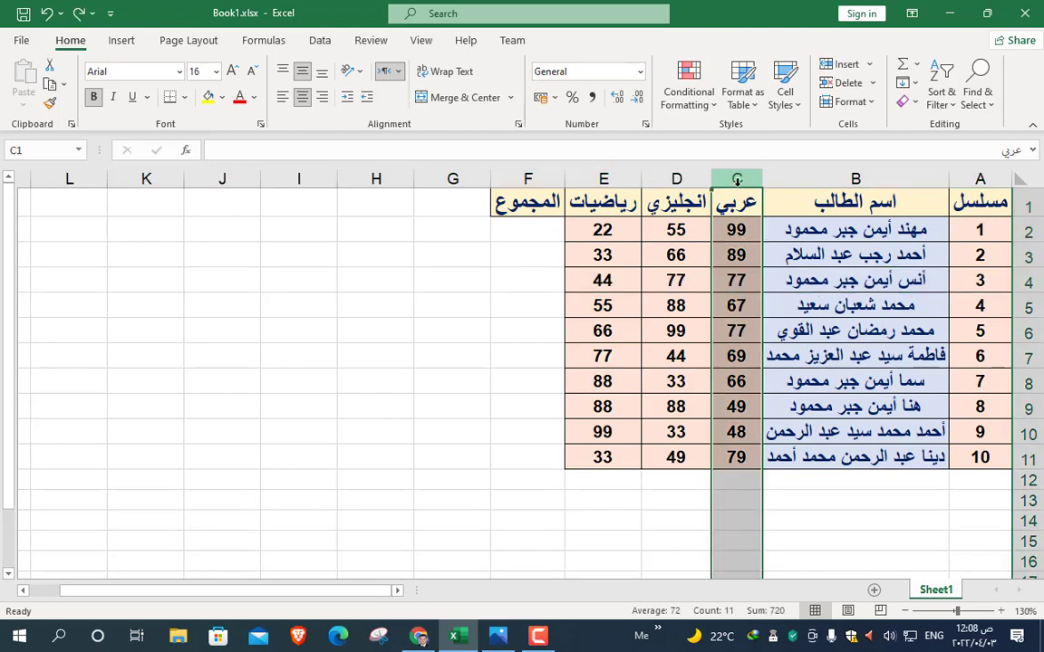
left_click(605, 179)
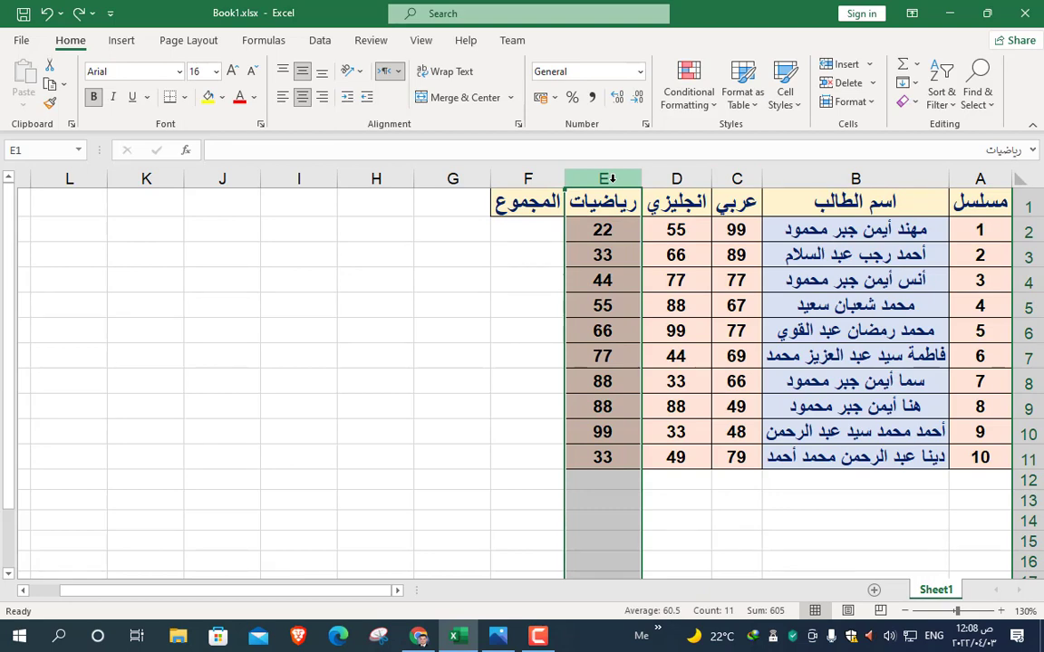
left_click(523, 177)
right_click(523, 179)
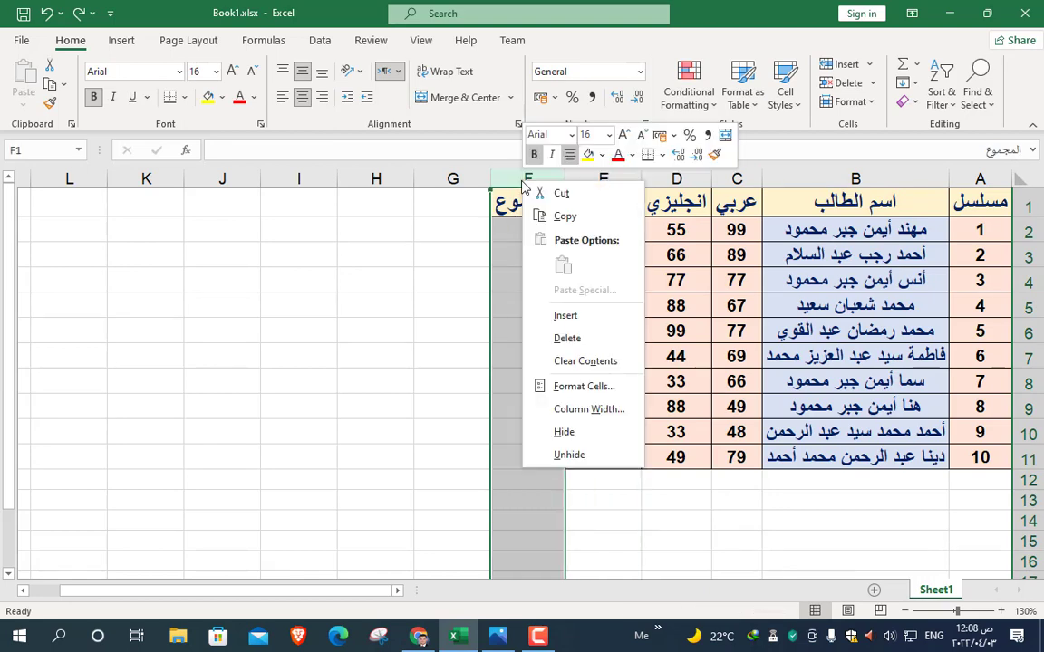
left_click(505, 180)
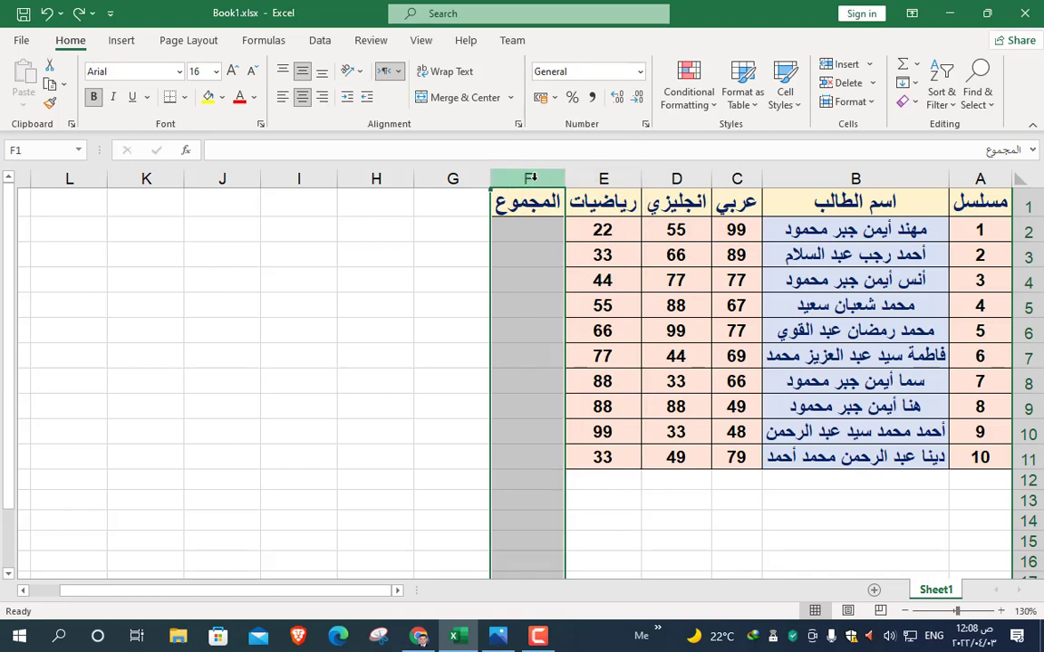
right_click(531, 179)
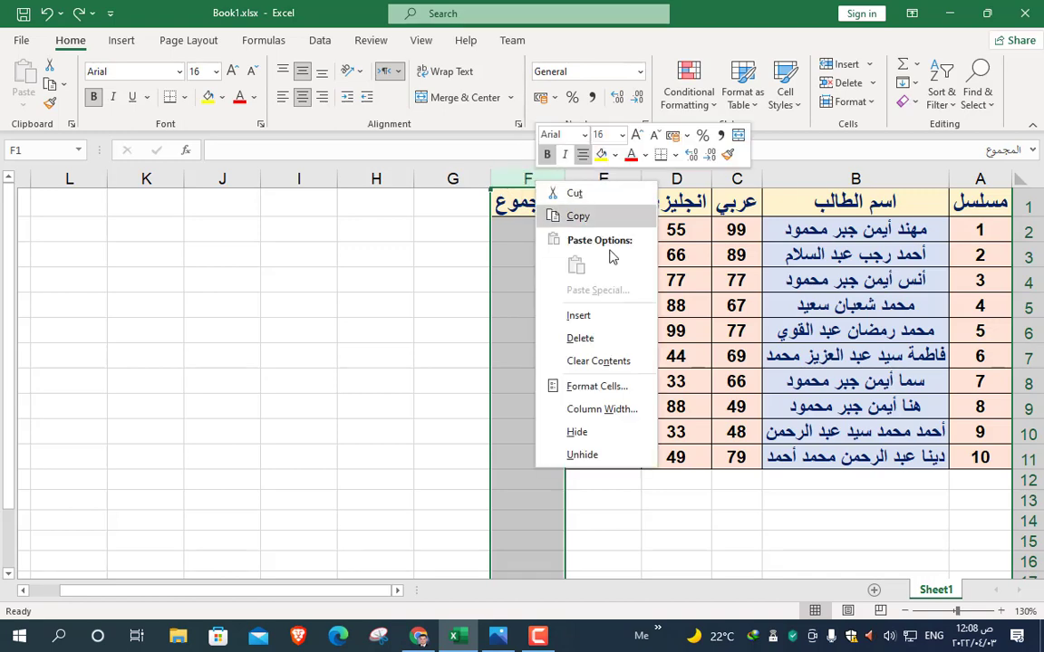
left_click(609, 321)
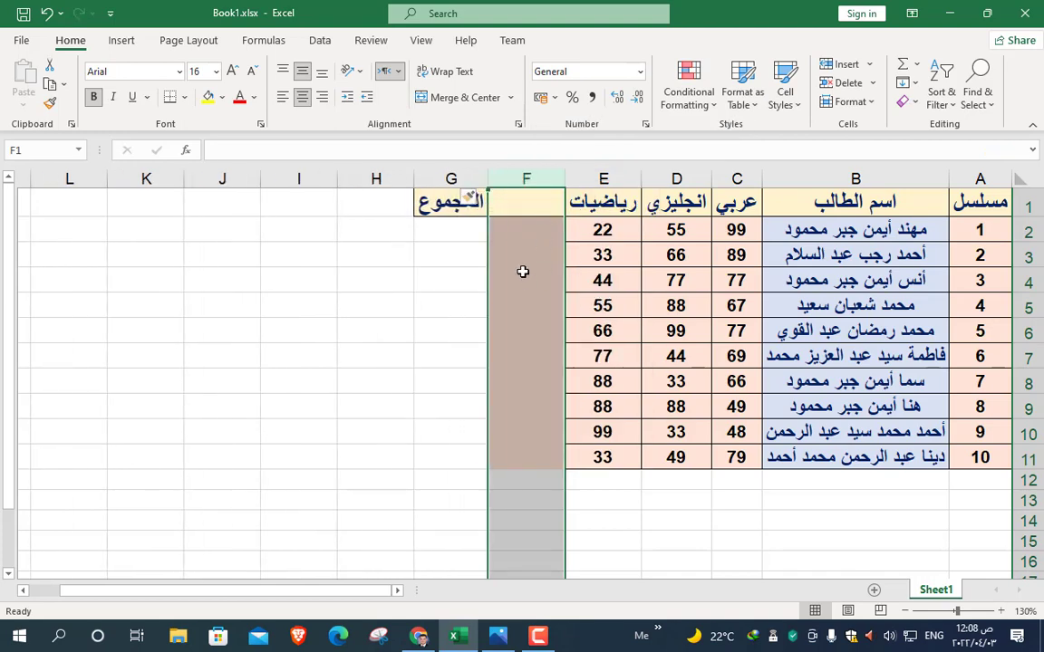
left_click(457, 179)
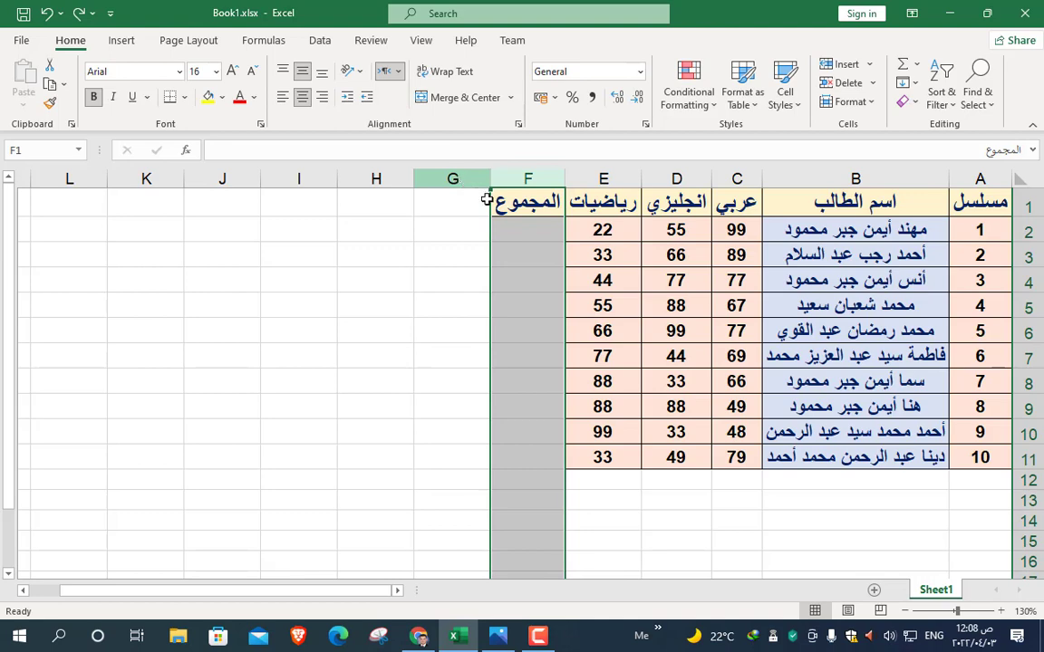
Examine the commands offered for column D and row 7, including Delete, without applying any.
left_click_drag(567, 453, 650, 515)
left_click(648, 514)
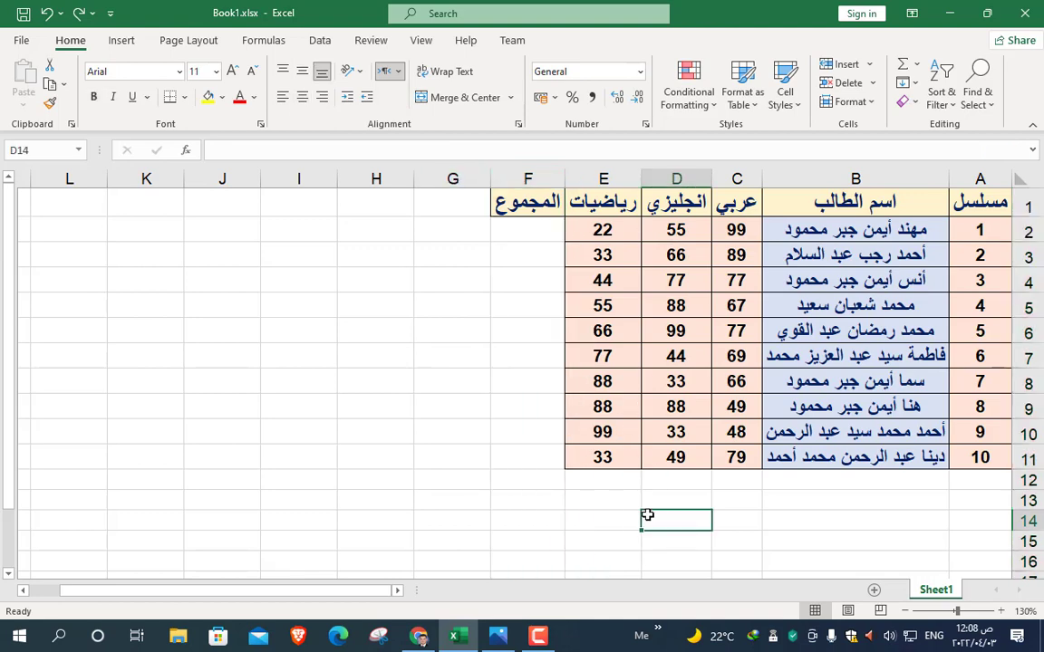
left_click(684, 178)
right_click(686, 174)
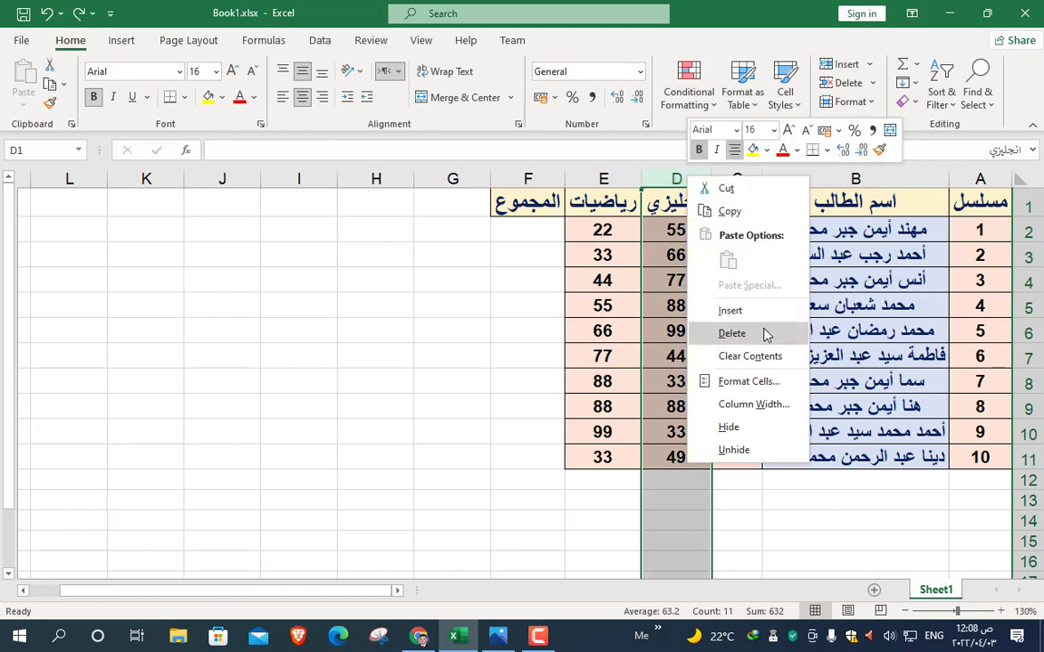
left_click(1030, 359)
left_click(1030, 360)
right_click(1030, 361)
left_click(1032, 363)
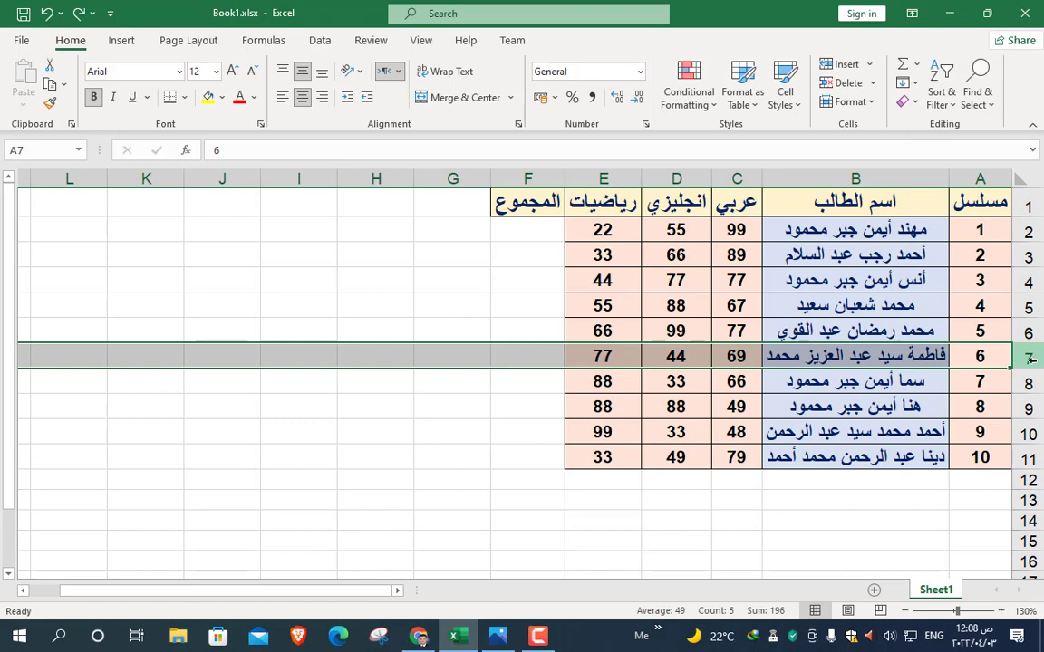
left_click(666, 180)
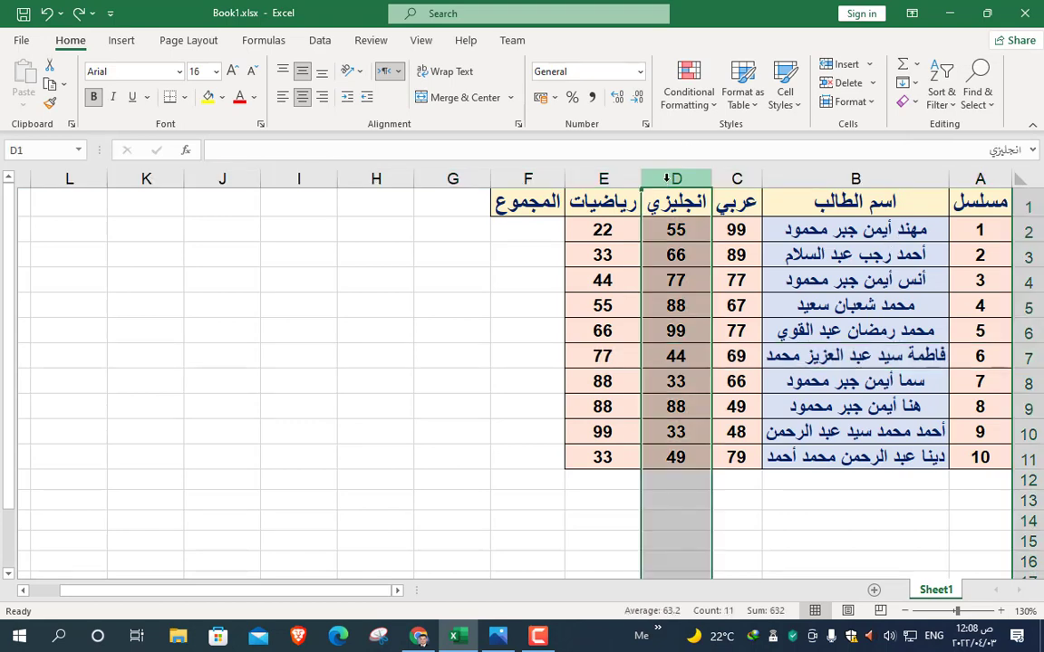
right_click(666, 181)
key("Escape")
Insert a blank row above the table's header row.
left_click(1027, 207)
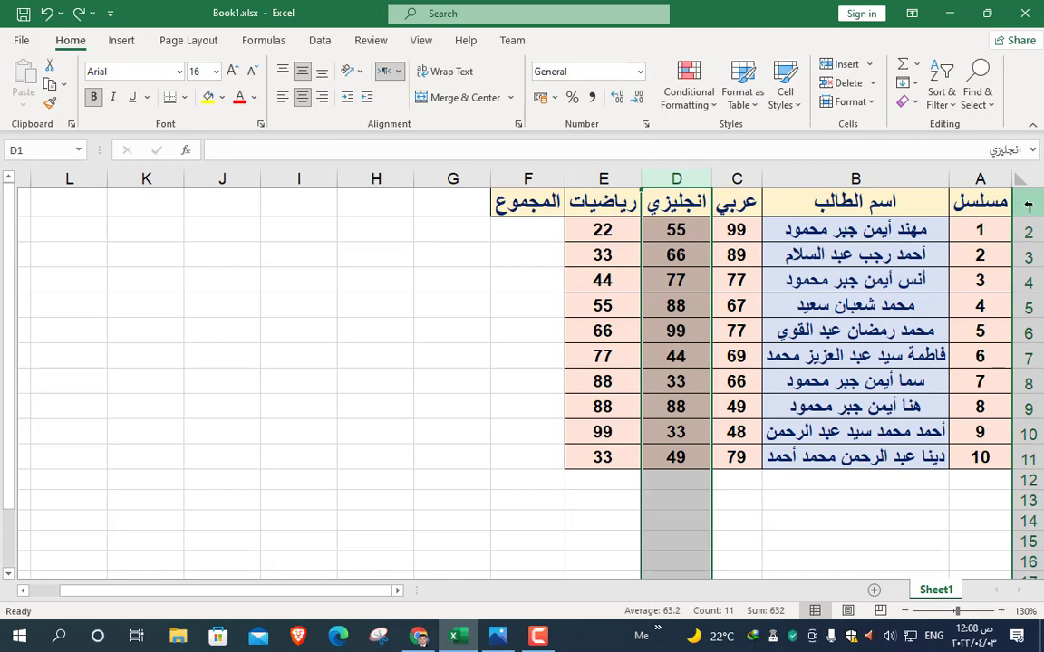
right_click(1027, 206)
left_click(951, 339)
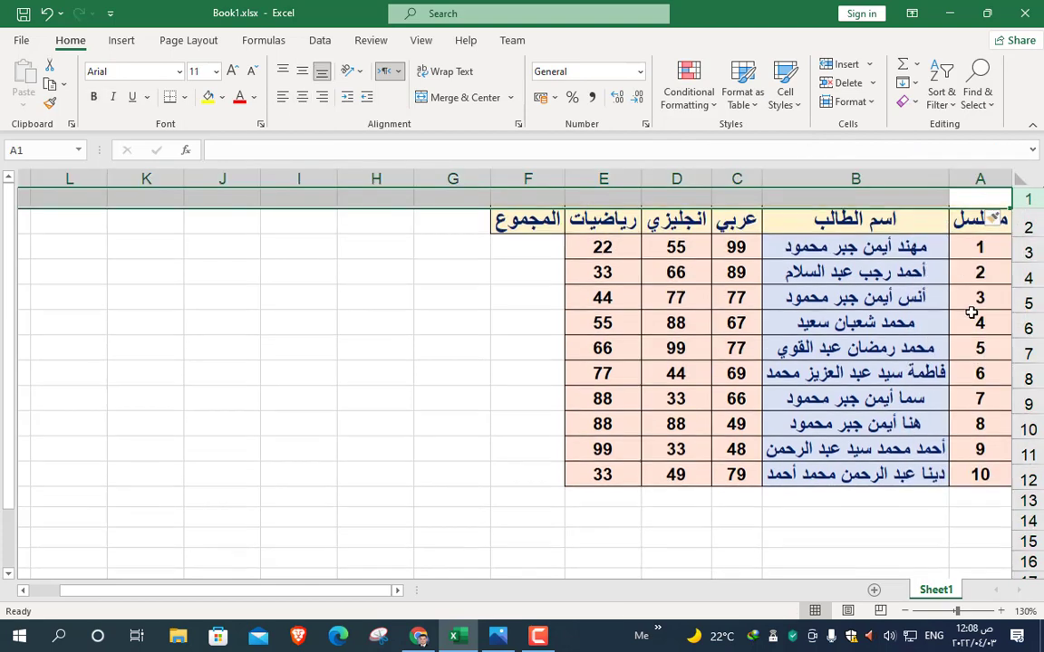
left_click(879, 198)
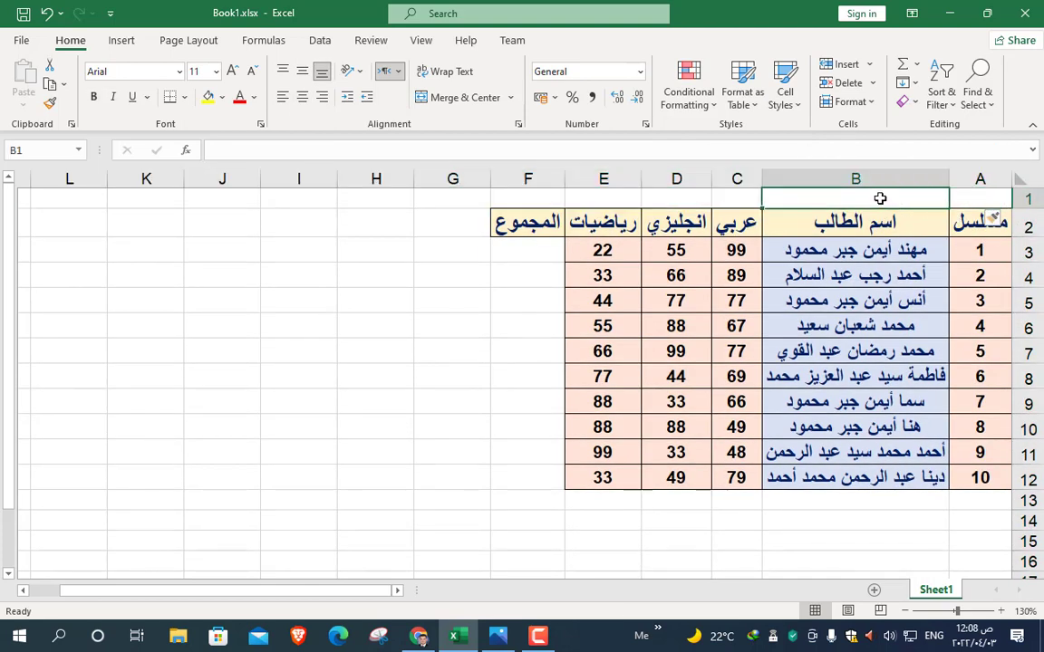
type("kj")
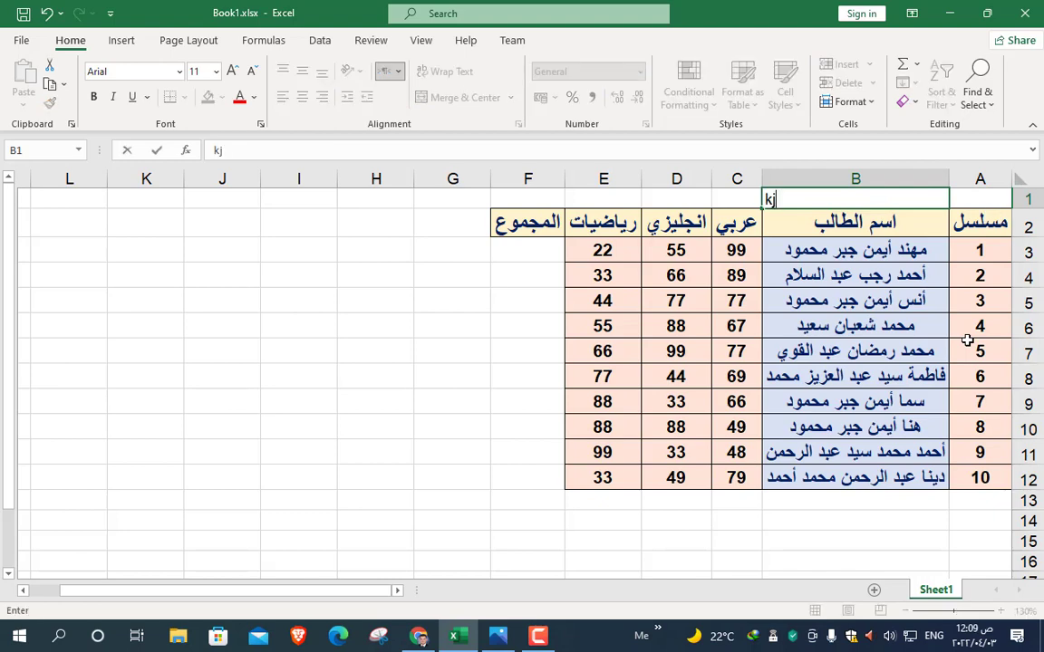
type("d[m")
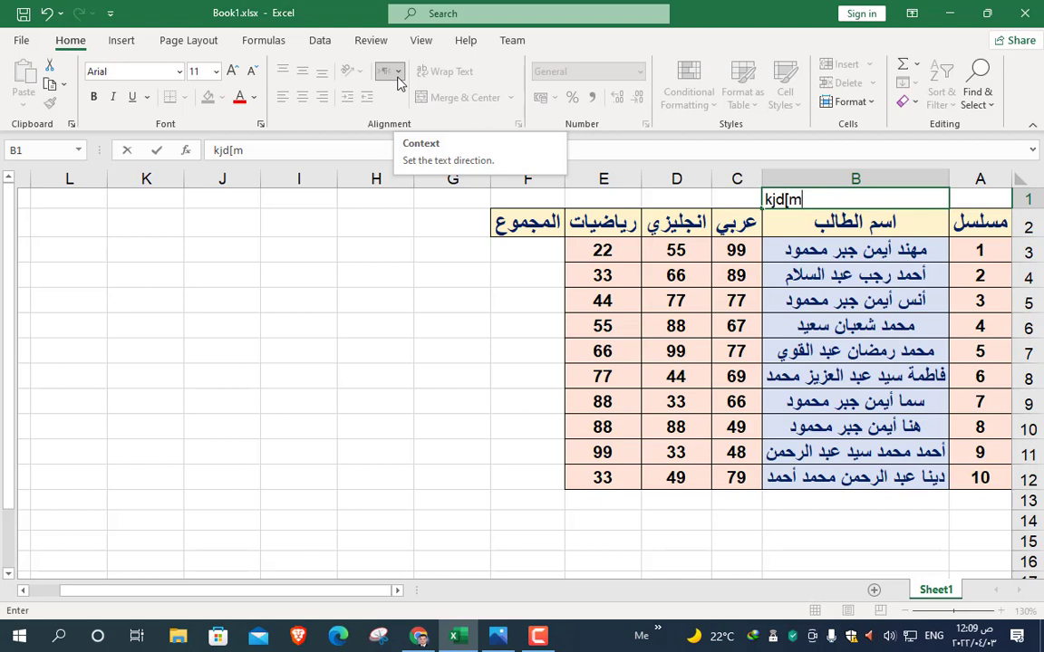
key("BackSpace")
key("BackSpace")
key("BackSpace")
key("BackSpace")
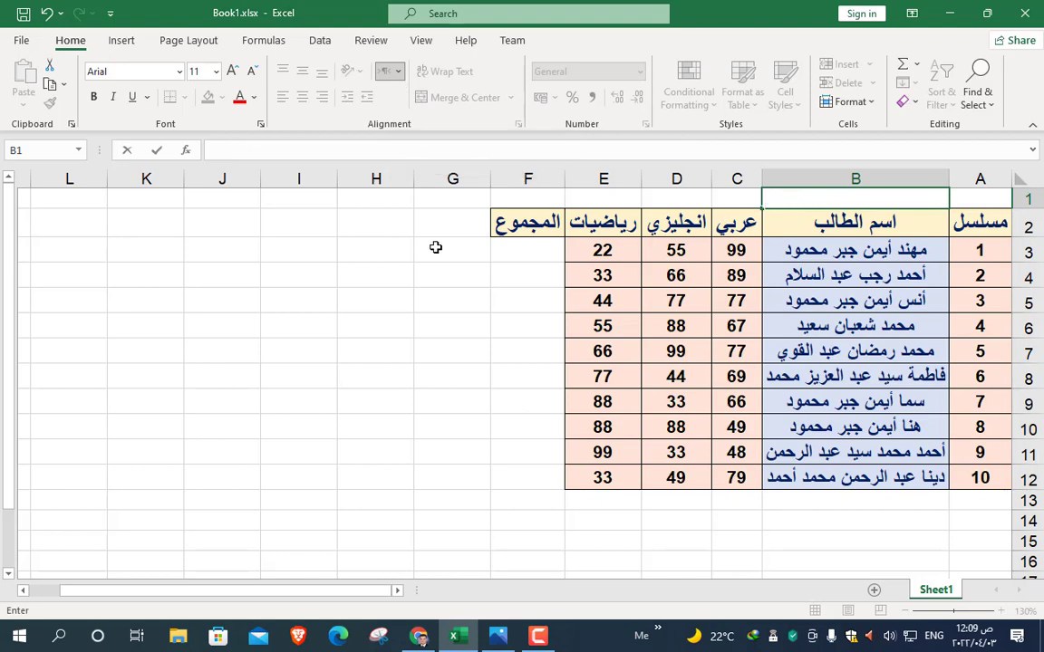
left_click(676, 179)
Enter the heading "نتيجة الصف الأول" in cell B1 above the table.
left_click(838, 202)
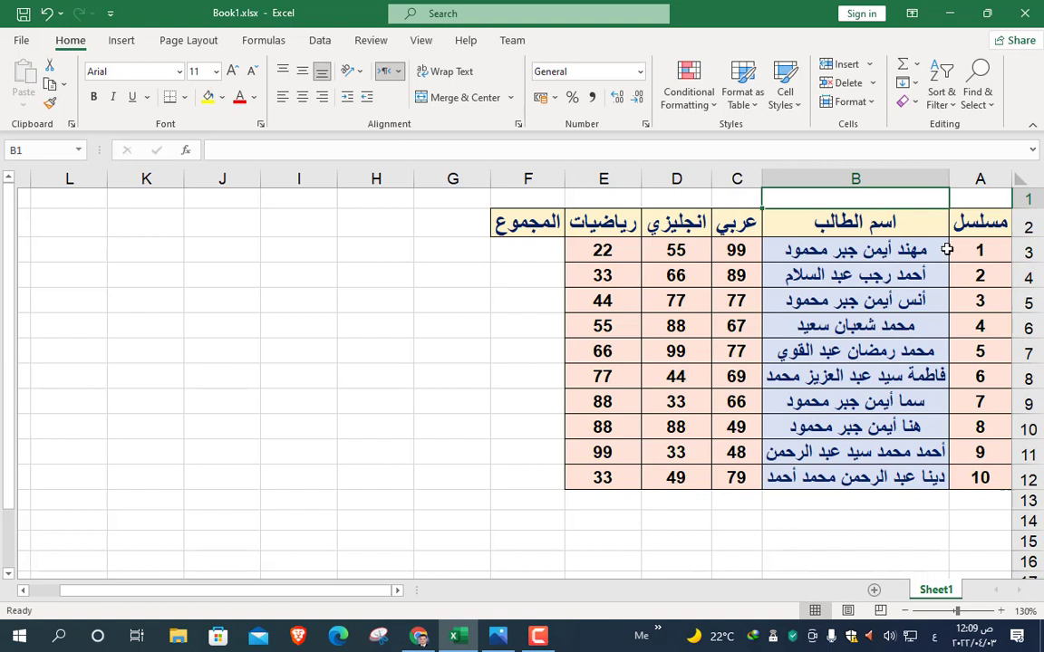
type("نت")
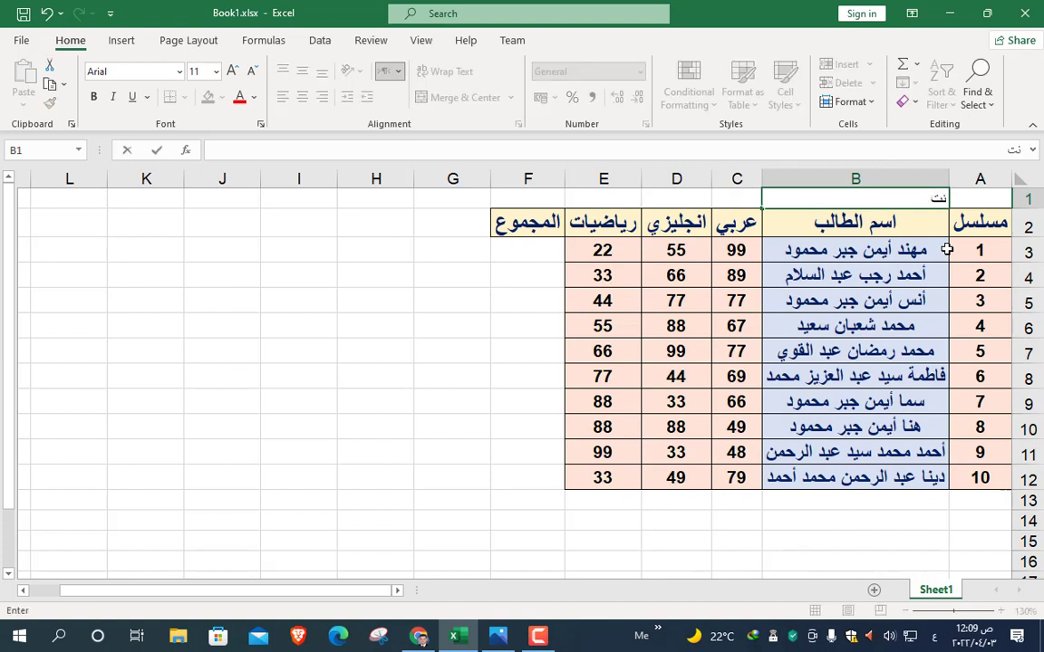
type("يجة")
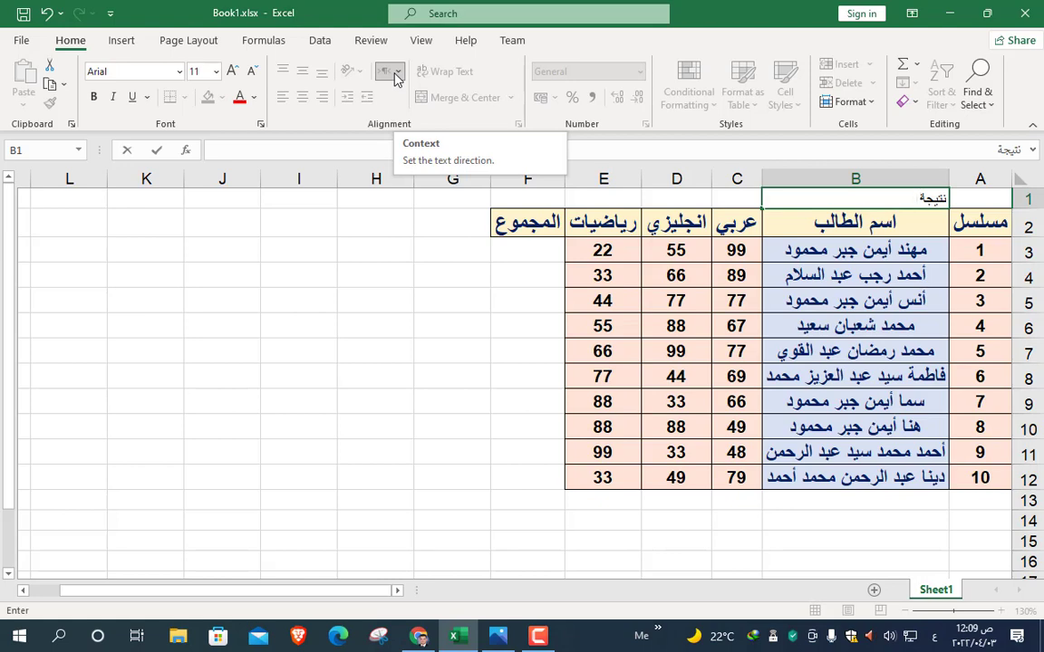
type("الصف الاول")
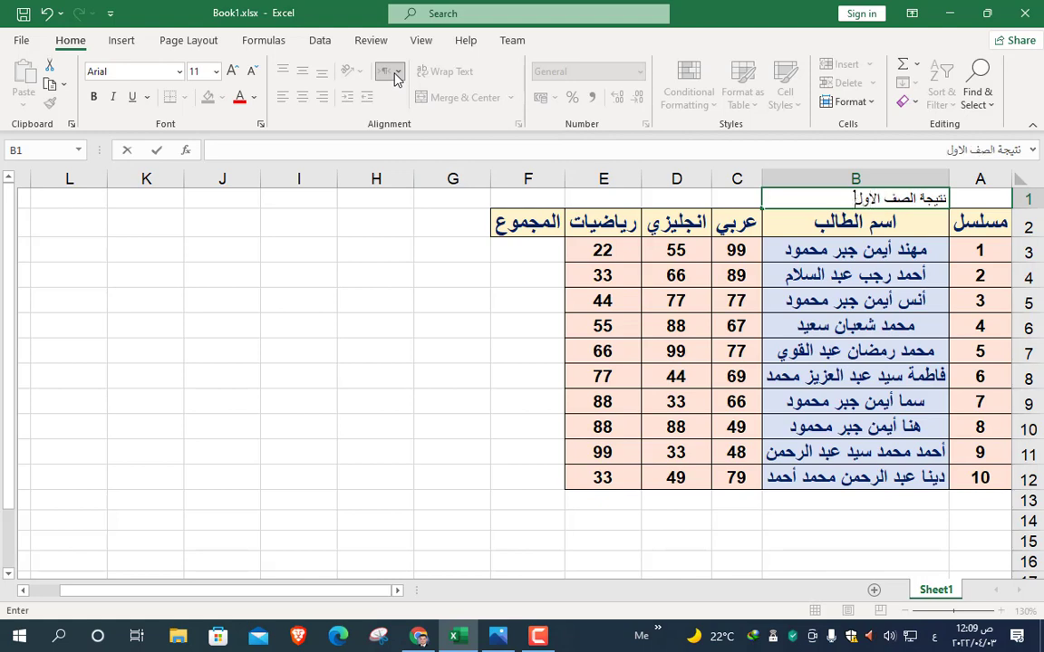
left_click(449, 375)
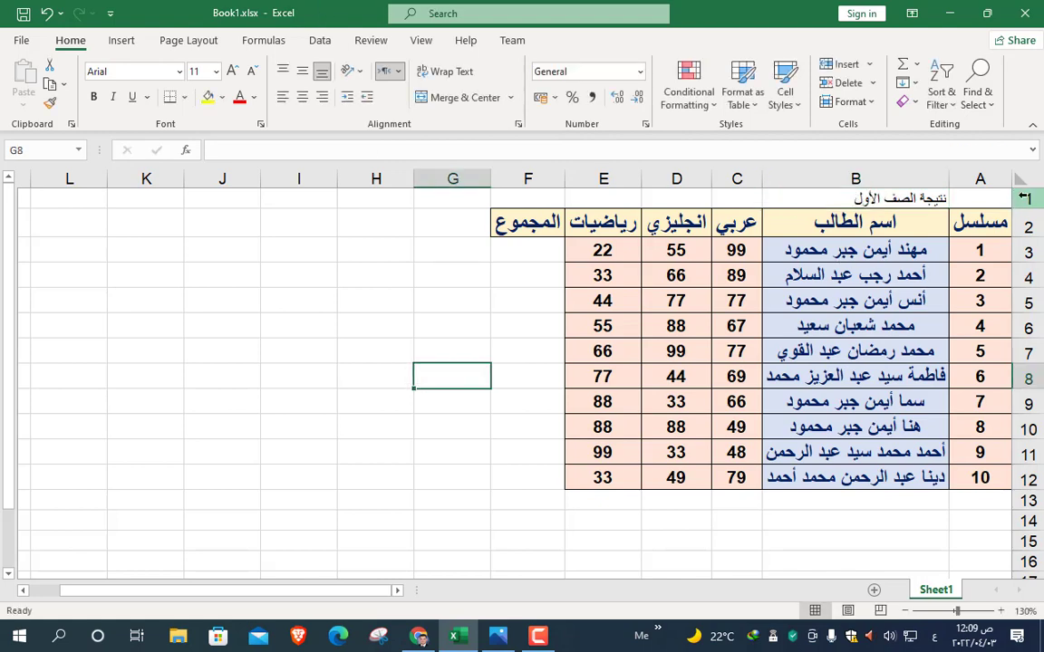
left_click_drag(992, 197, 539, 196)
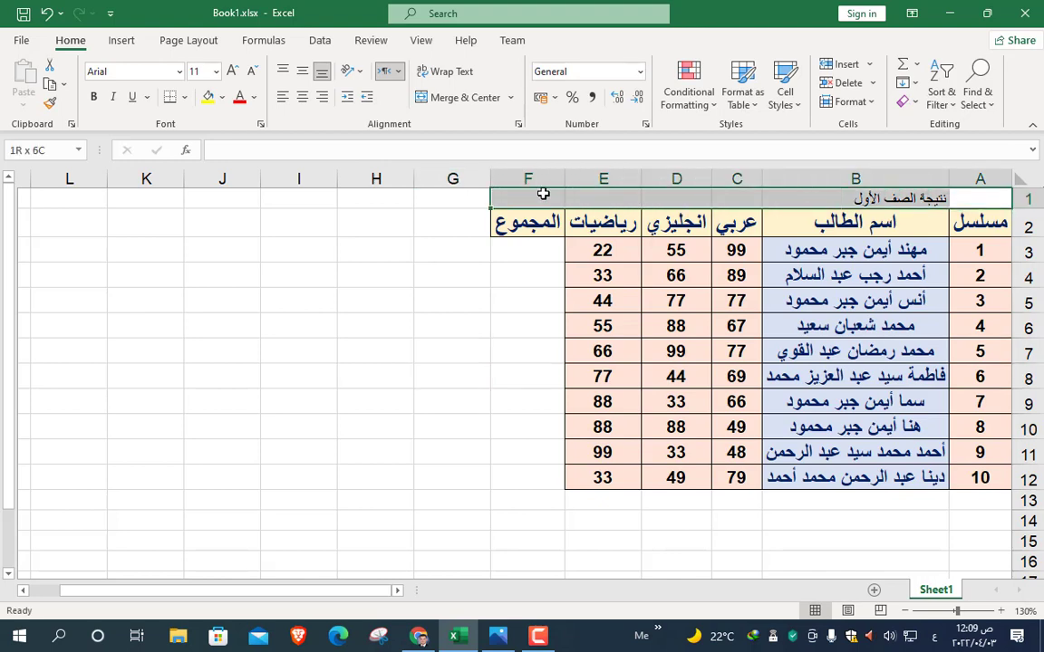
left_click(535, 403)
left_click(902, 197)
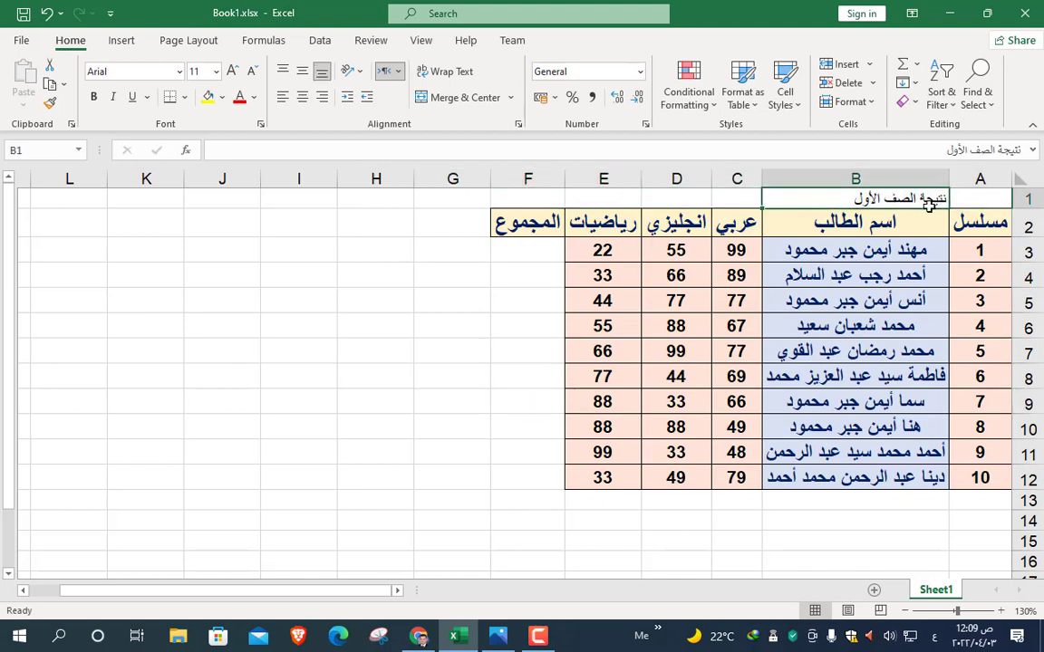
left_click_drag(979, 199, 555, 196)
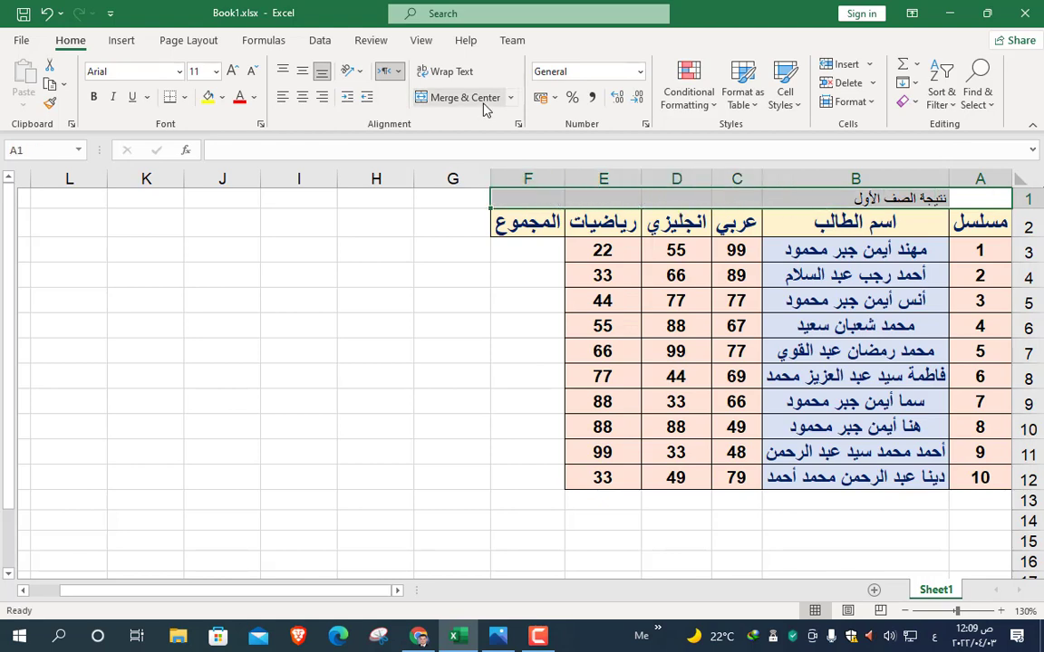
left_click(511, 98)
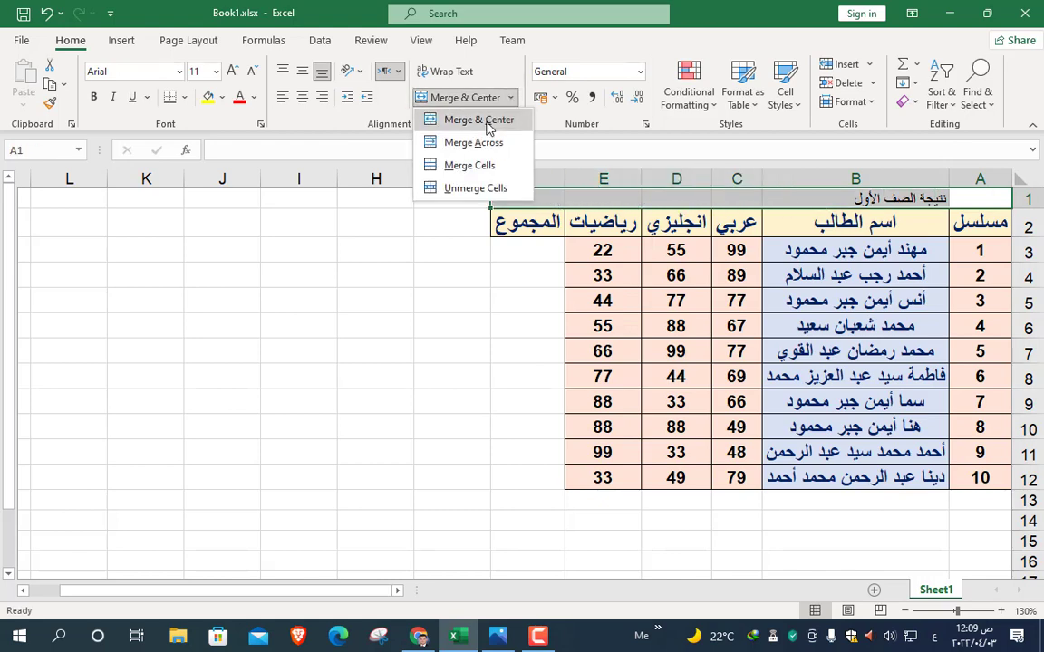
key("Escape")
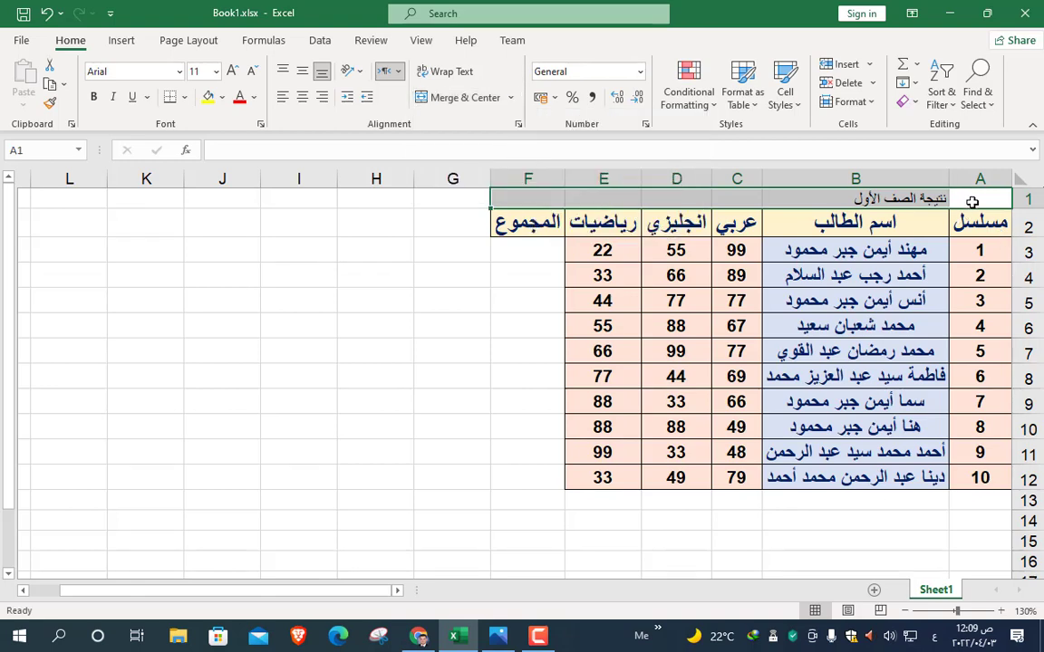
Merge and center the heading across cells A1 to F1.
left_click(967, 205)
left_click_drag(968, 205, 550, 199)
left_click(470, 99)
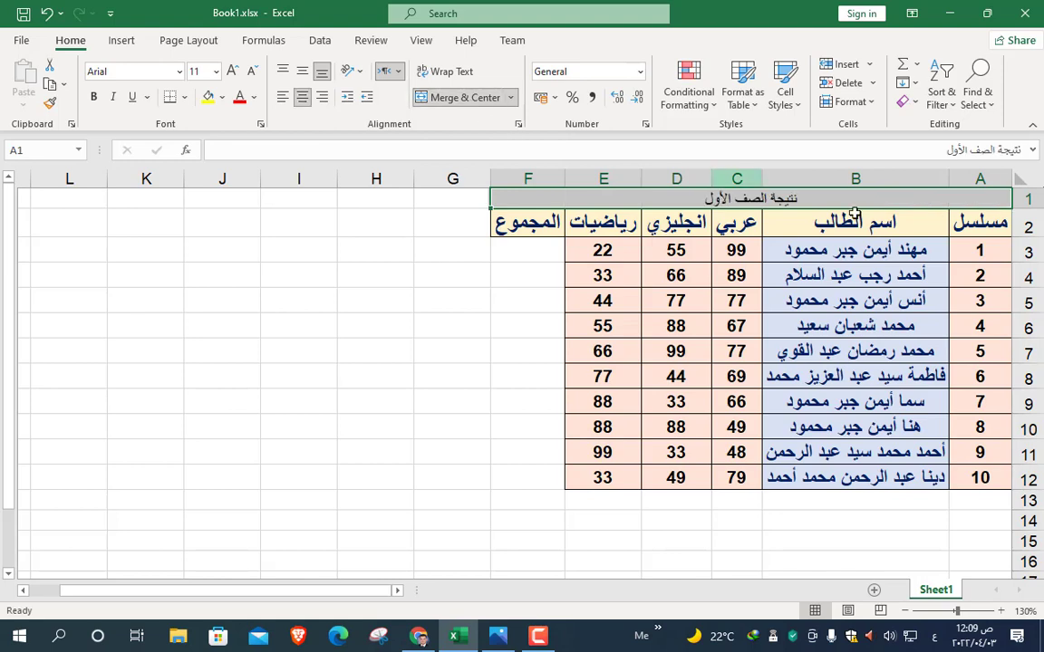
left_click(461, 362)
Apply All Borders to the merged heading cell.
left_click(764, 201)
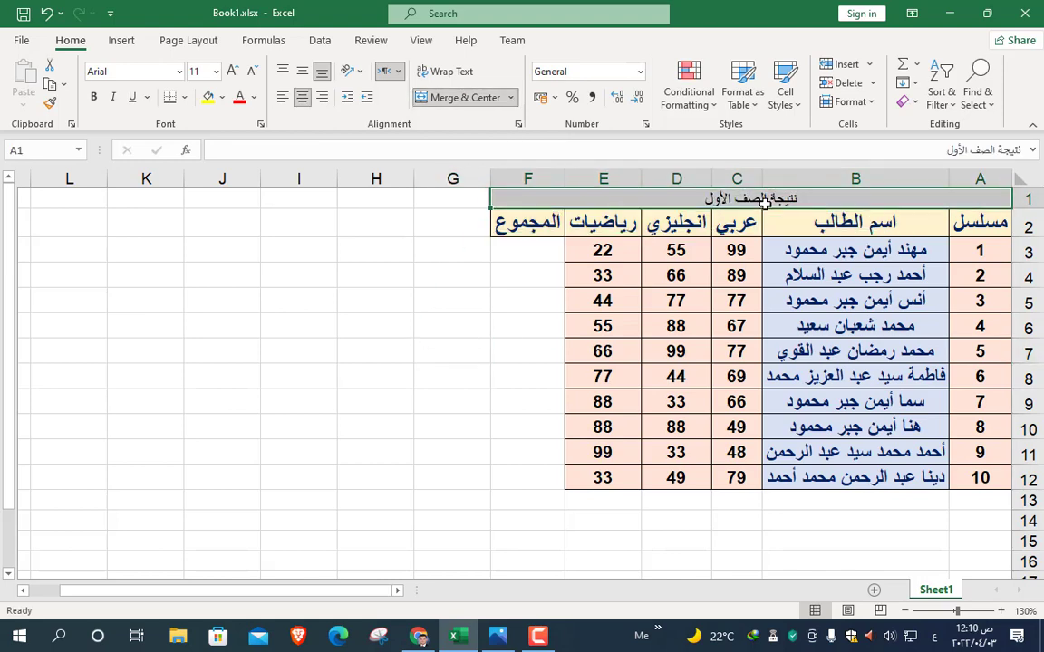
left_click(183, 97)
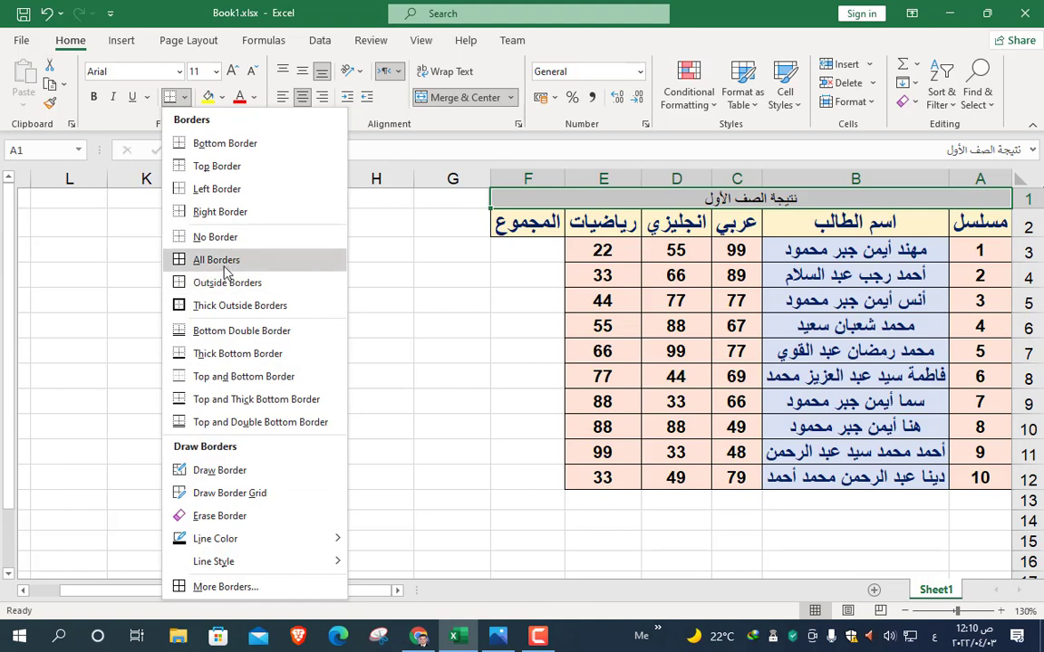
left_click(222, 260)
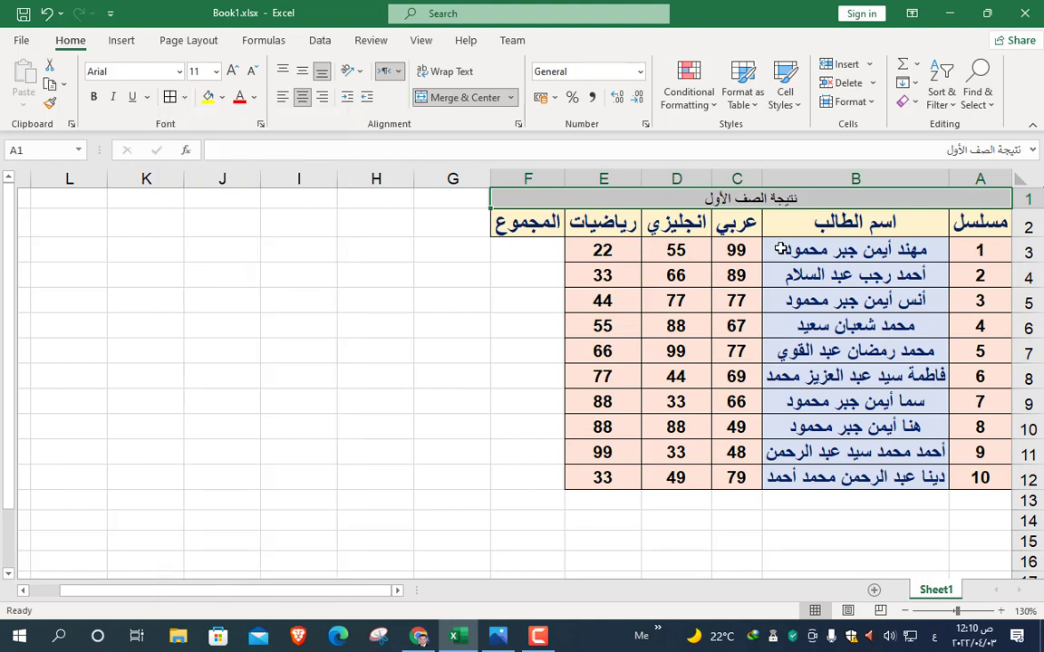
Set the heading's font to AdvertisingBold at size 14, without bold formatting.
left_click(232, 70)
left_click(232, 70)
left_click(232, 71)
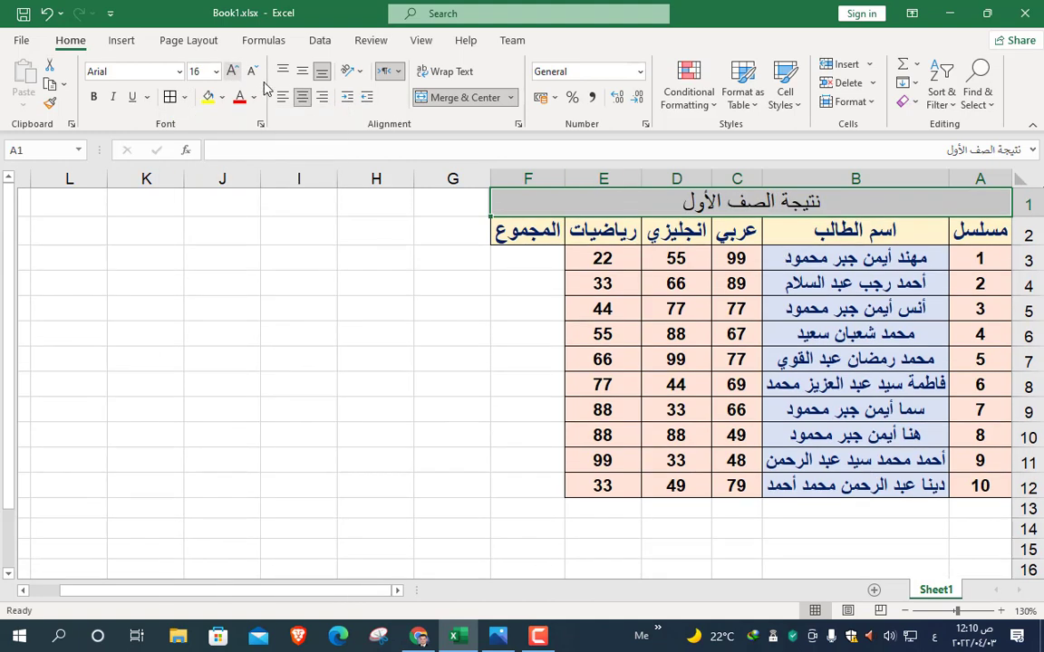
left_click(93, 97)
left_click(179, 71)
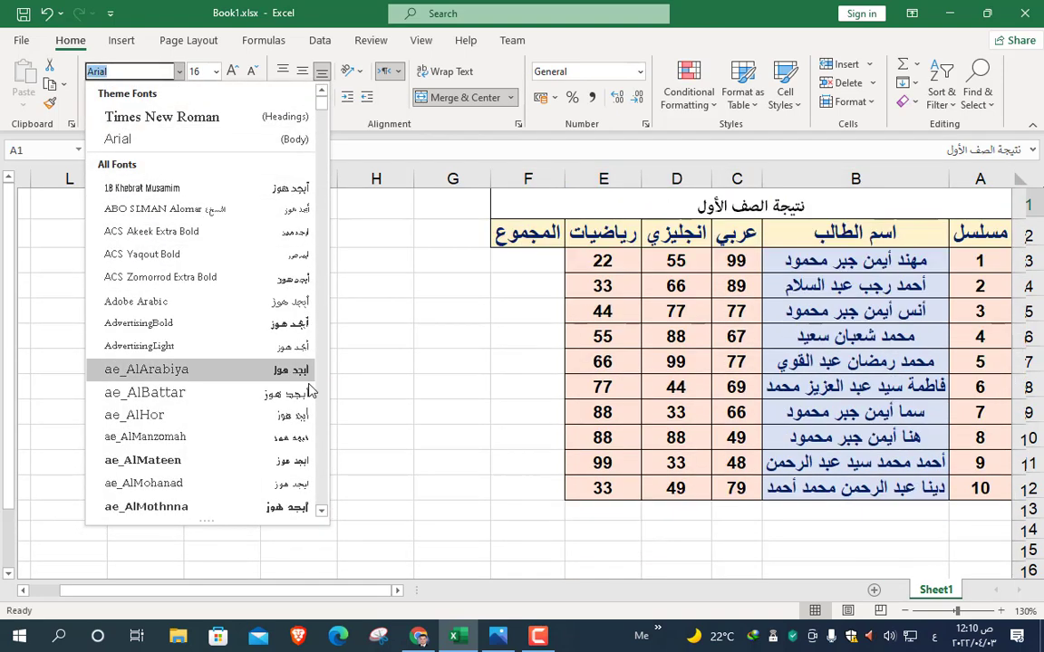
left_click(302, 325)
left_click(252, 71)
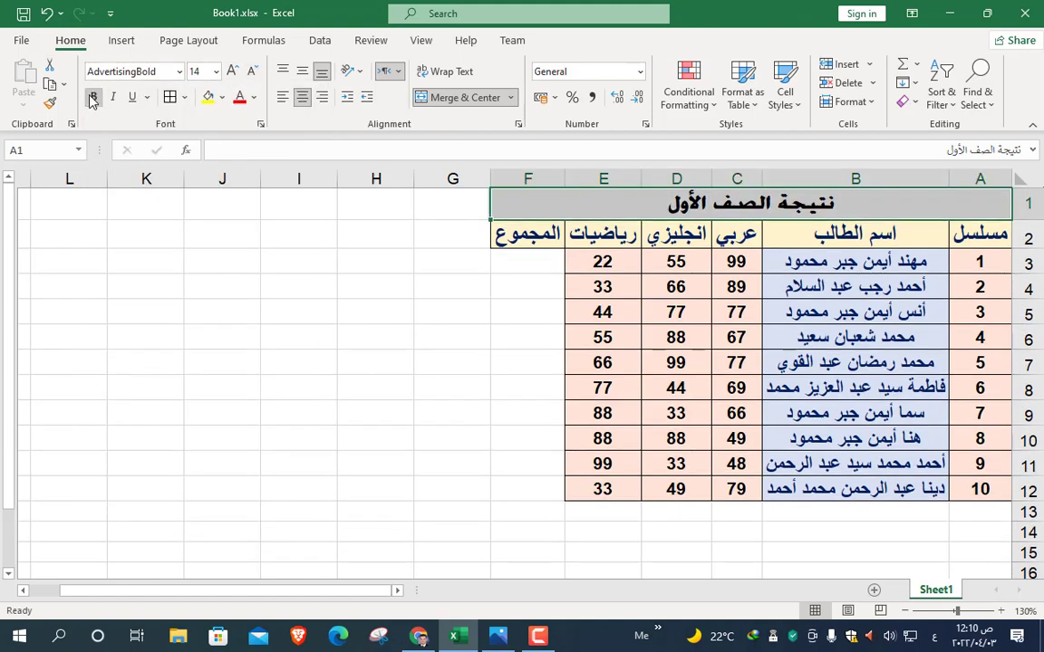
left_click(91, 99)
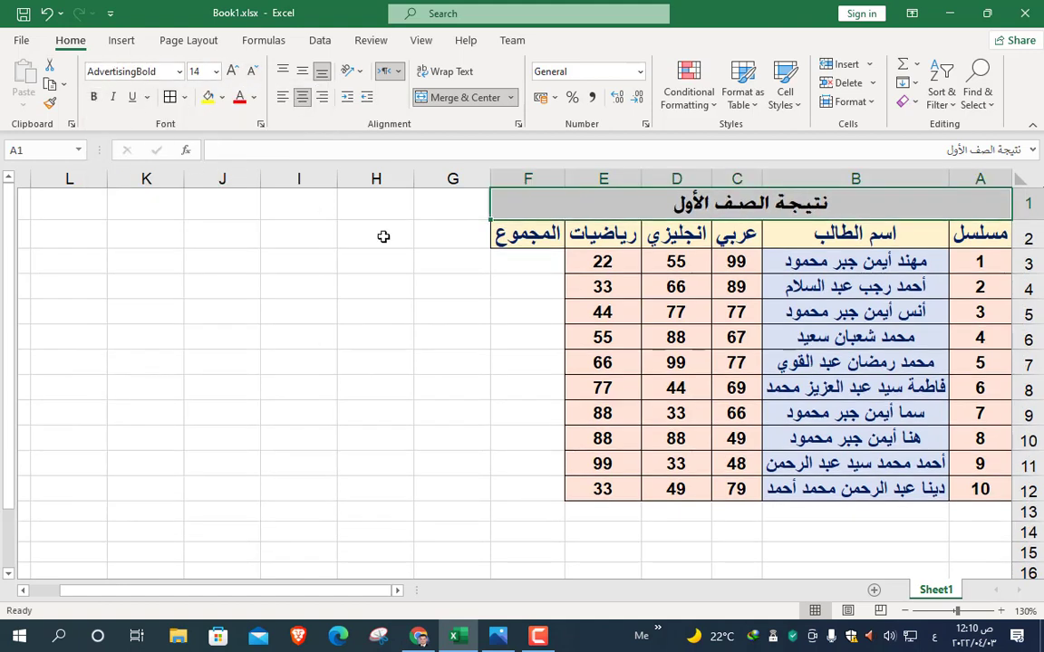
Fill the merged heading with dark blue and color its text yellow.
left_click(222, 96)
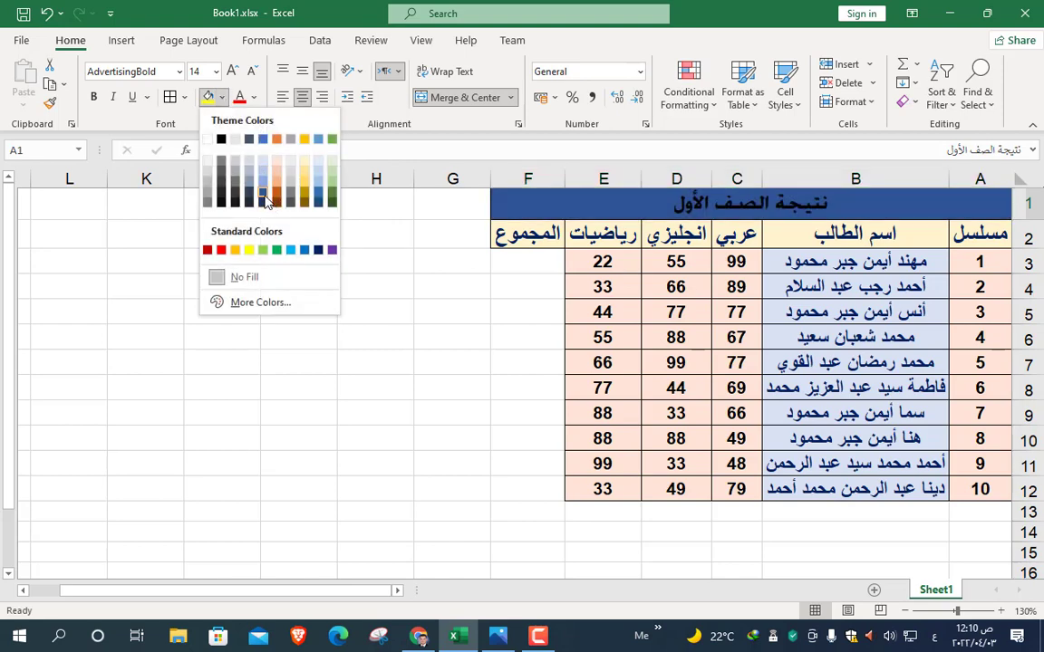
left_click(249, 193)
left_click(255, 98)
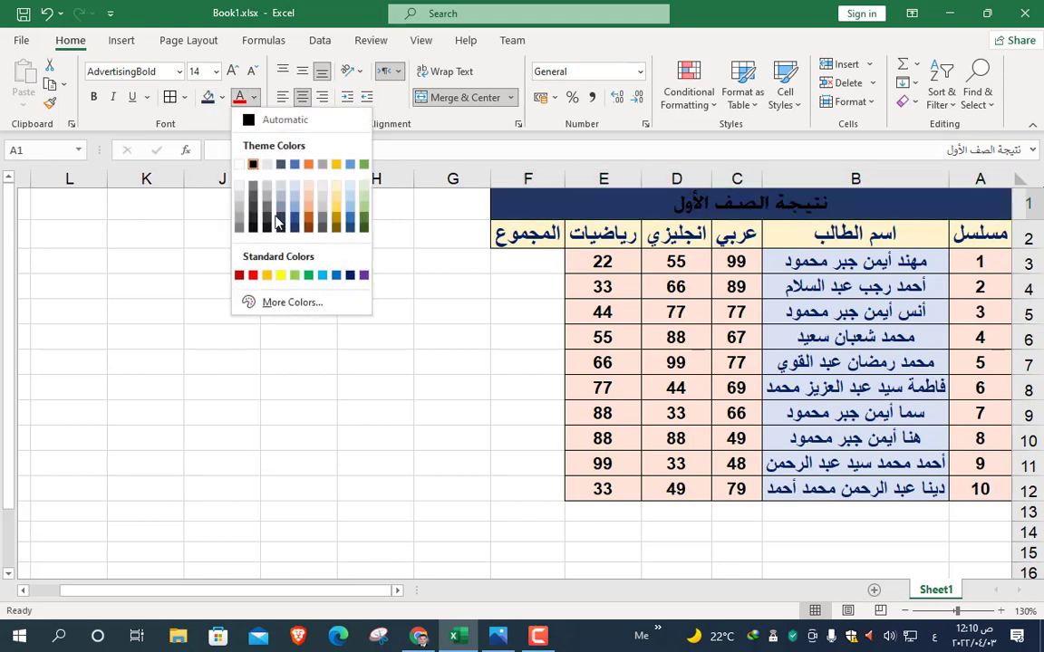
left_click(281, 275)
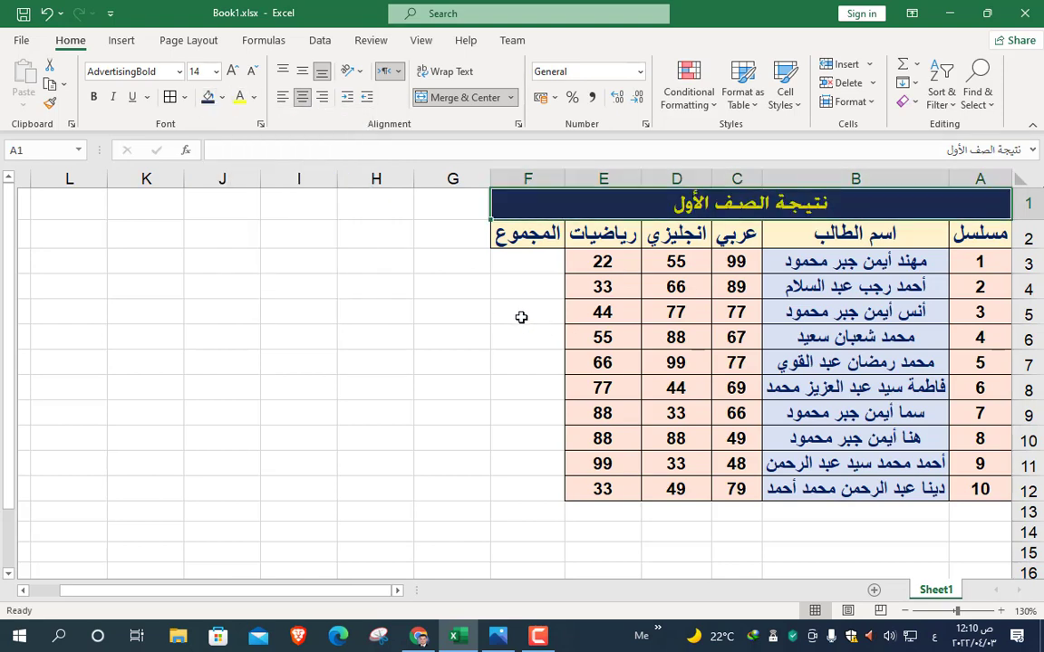
left_click(375, 311)
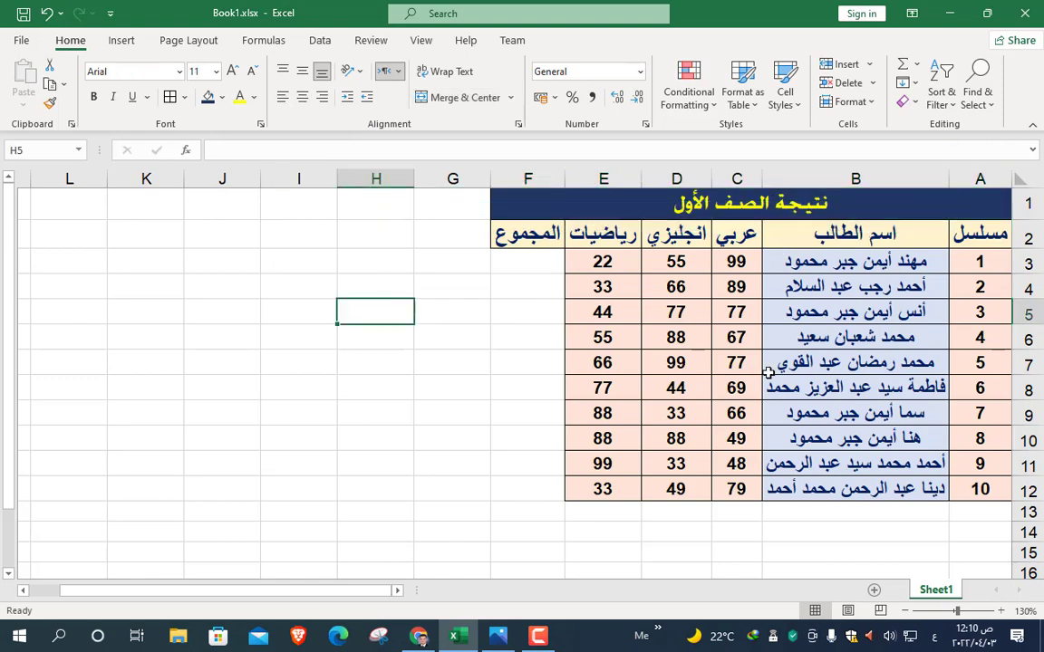
Fill the merged heading with light blue and give its text a dark, near-black color.
left_click(849, 209)
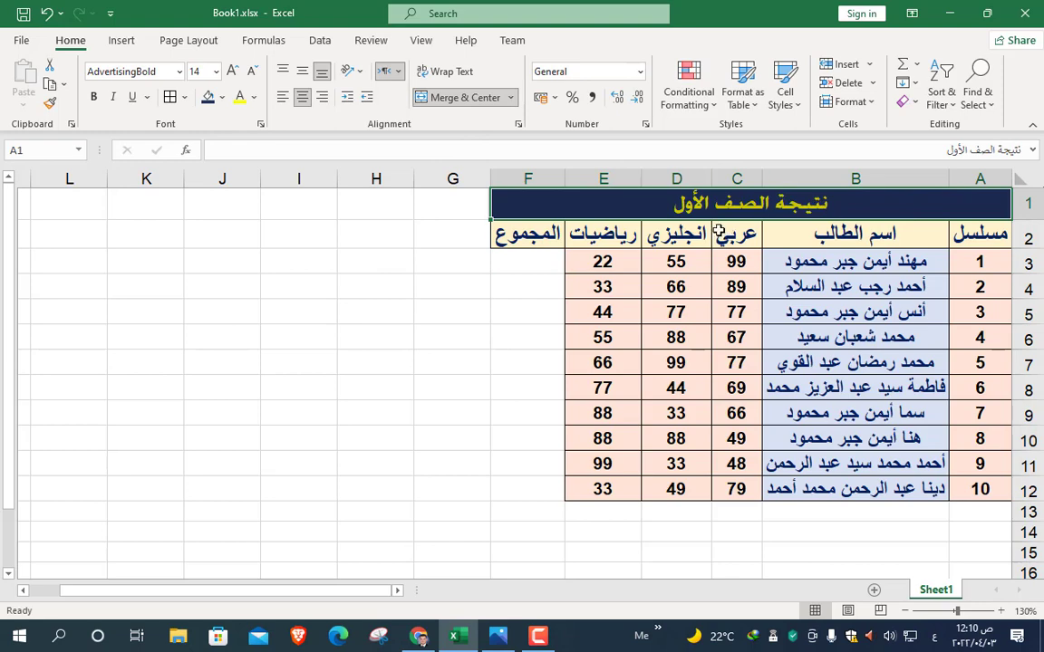
left_click(220, 98)
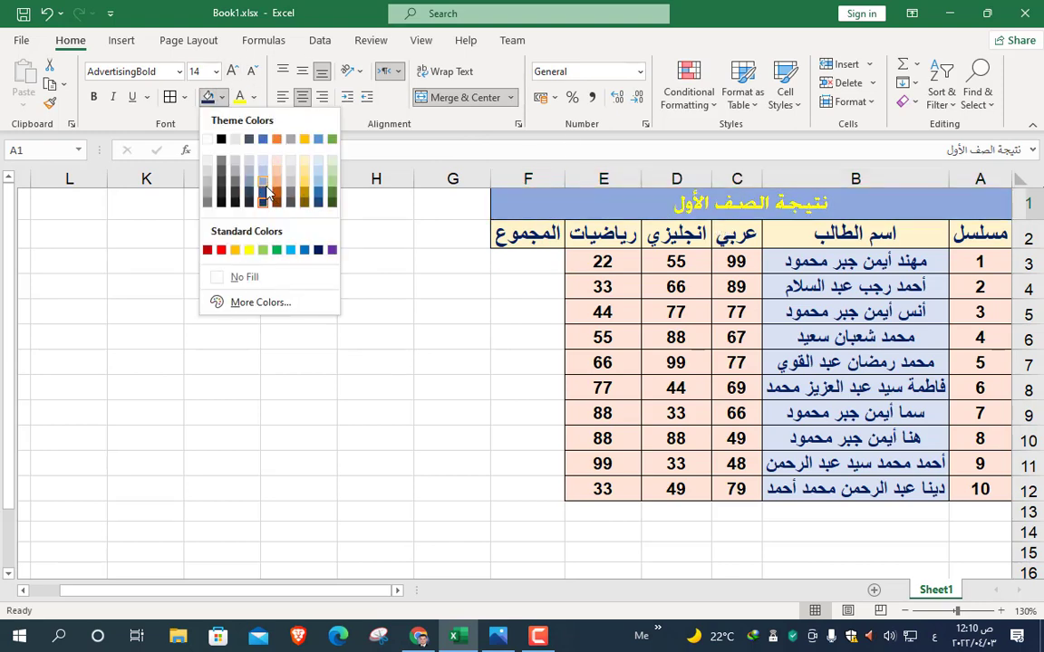
left_click(238, 179)
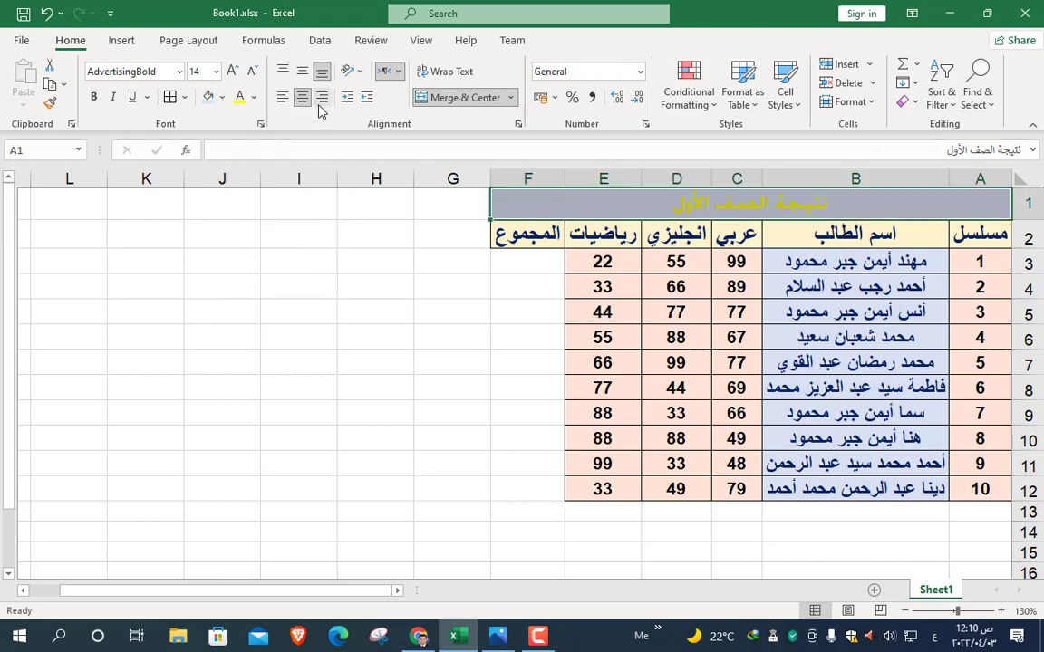
left_click(253, 96)
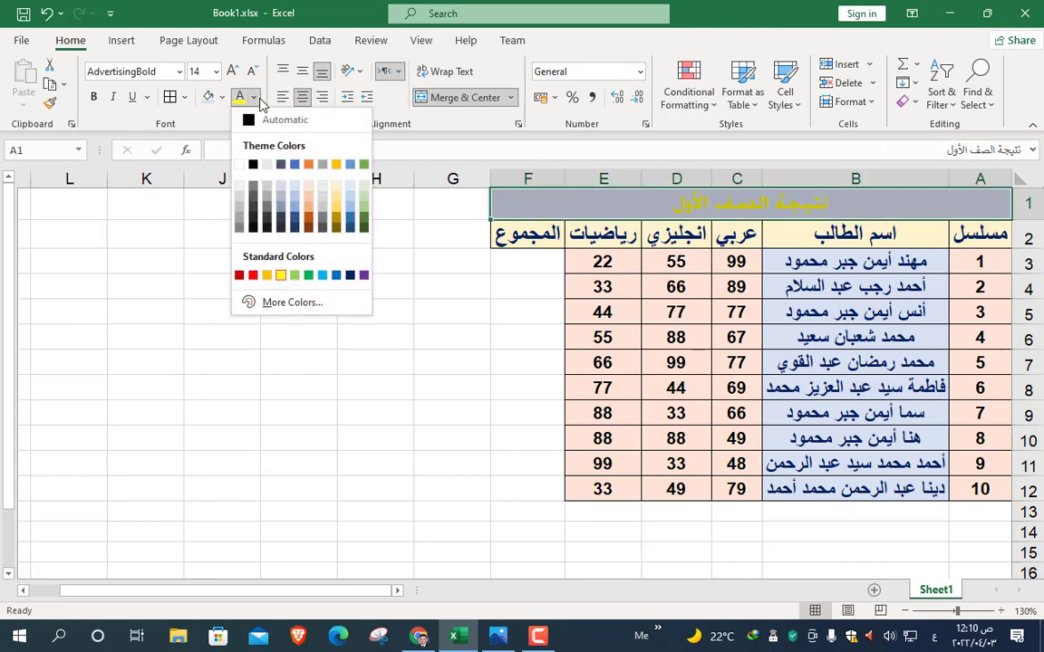
left_click(256, 226)
left_click(422, 356)
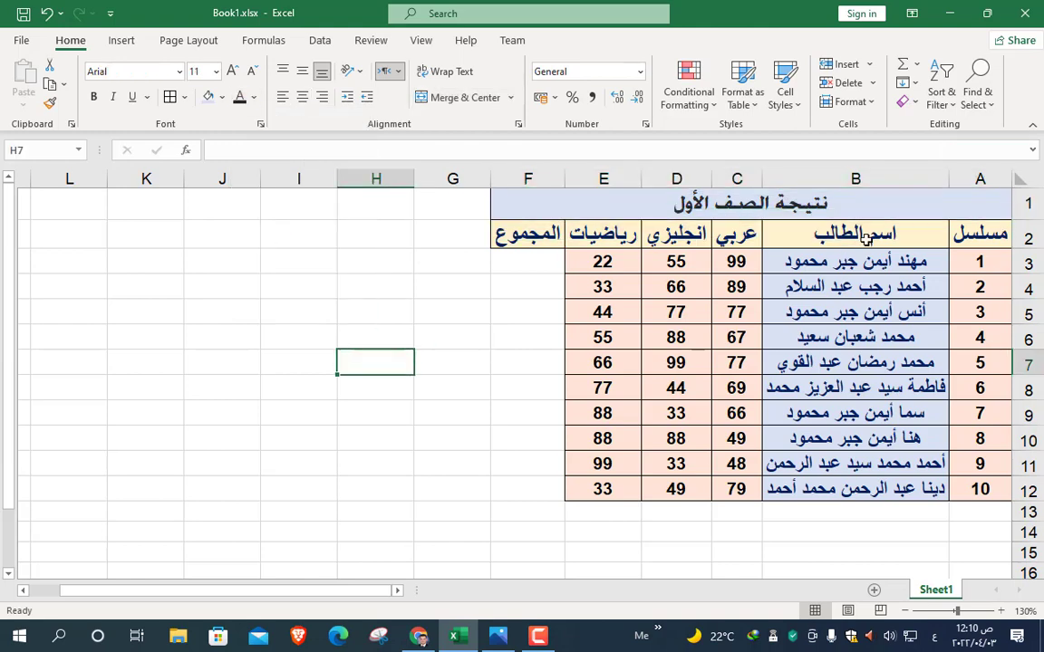
Unmerge the heading back into separate cells A1 to F1 and check the individual cells.
left_click(874, 203)
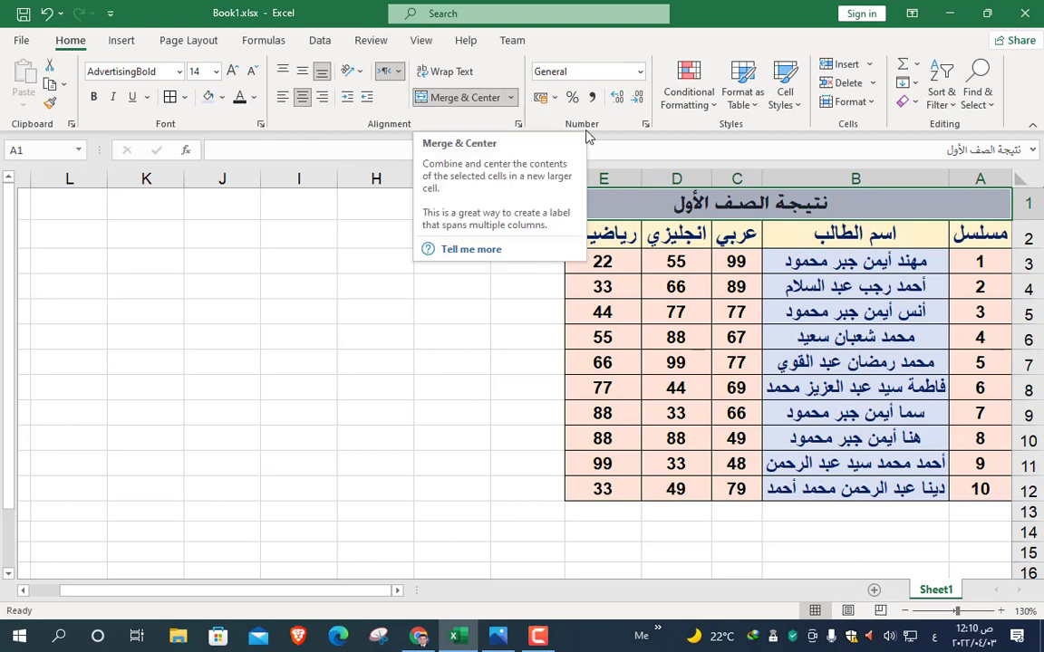
left_click(458, 98)
left_click(448, 343)
left_click(832, 203)
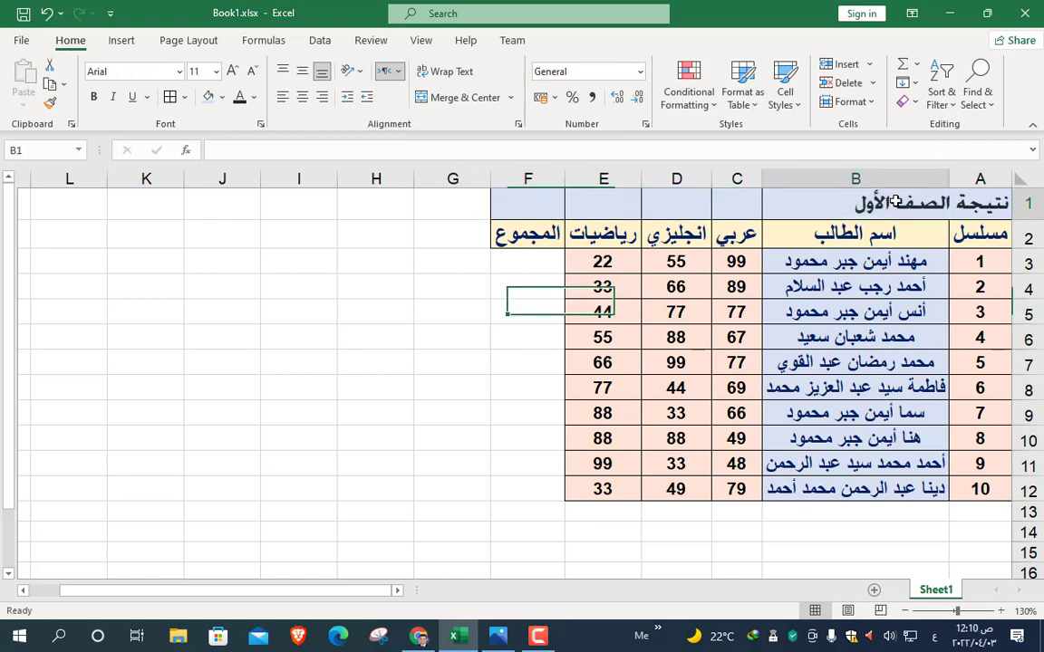
left_click(974, 202)
left_click(688, 202)
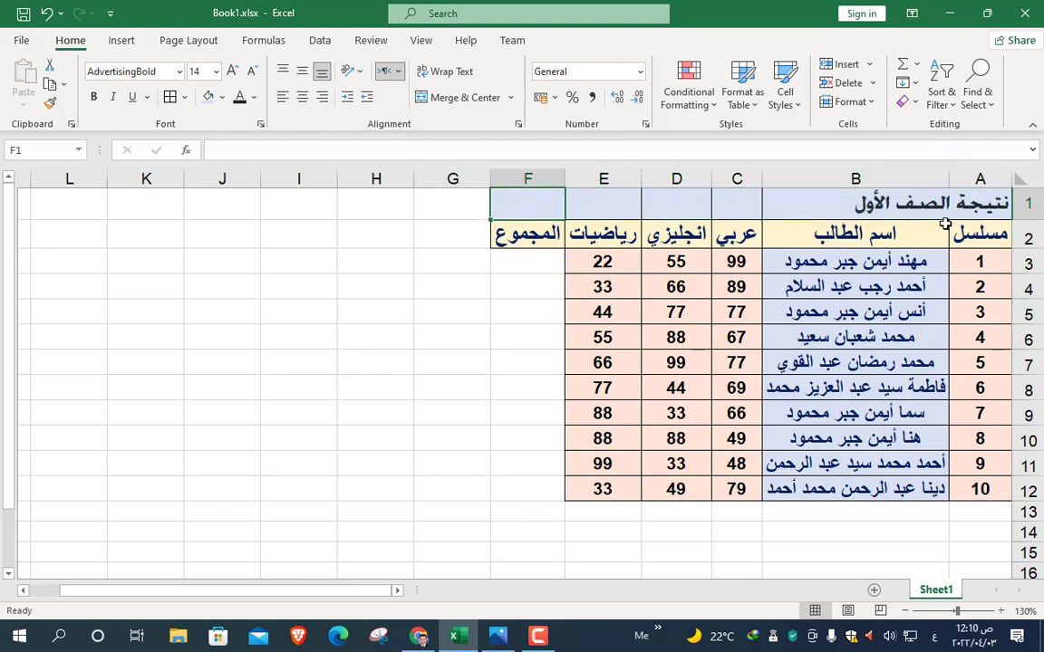
Merge and center cells A1 and B1 of the heading row and split them apart again.
left_click_drag(970, 201, 772, 210)
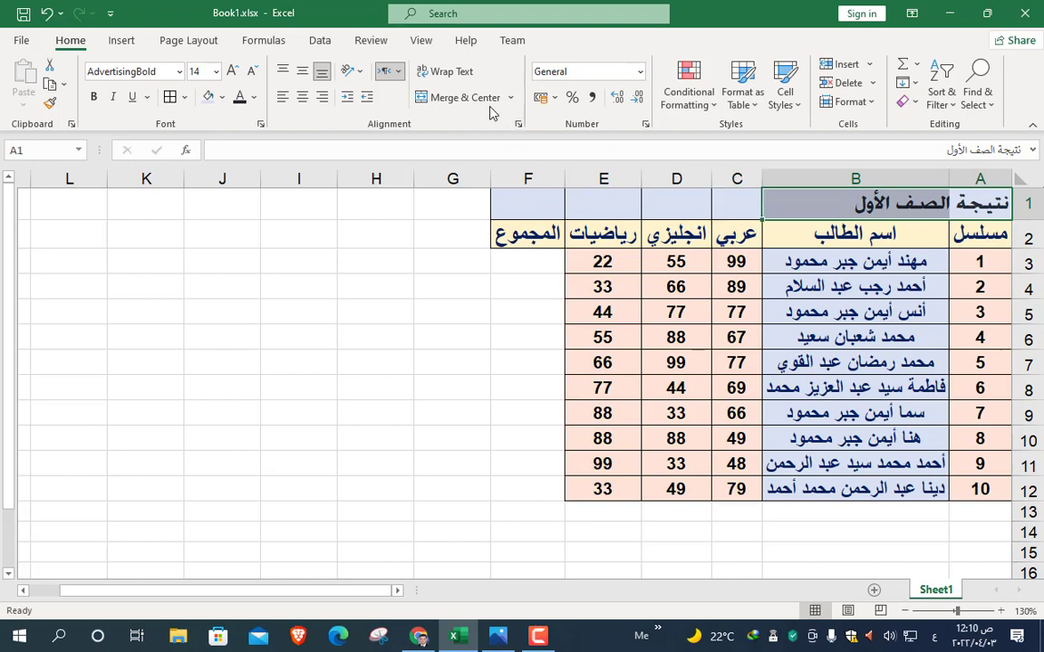
left_click(453, 97)
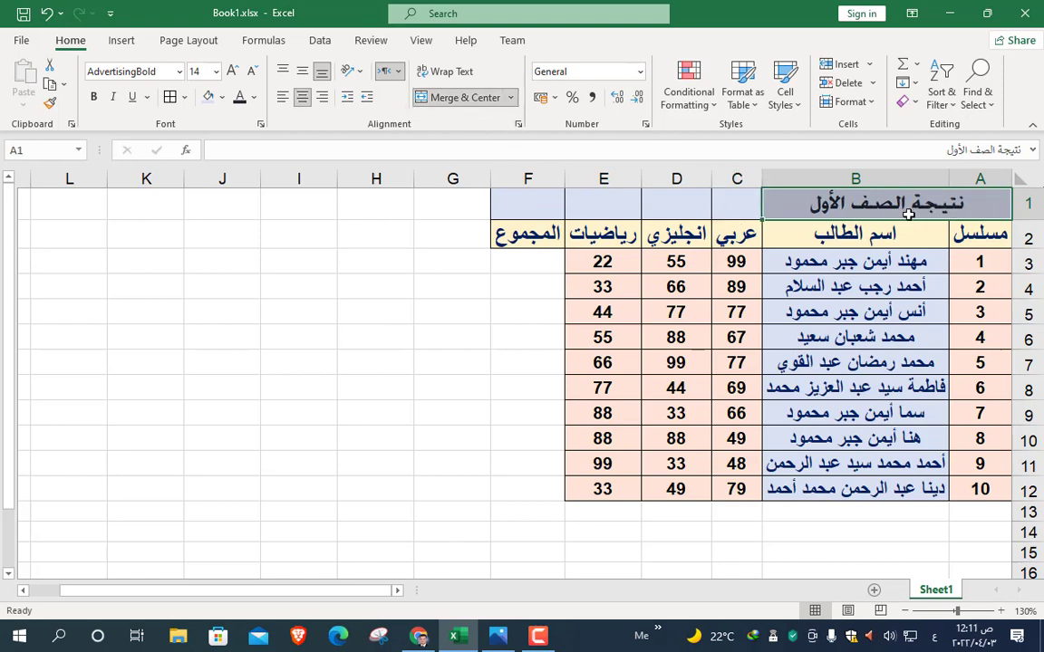
left_click(476, 98)
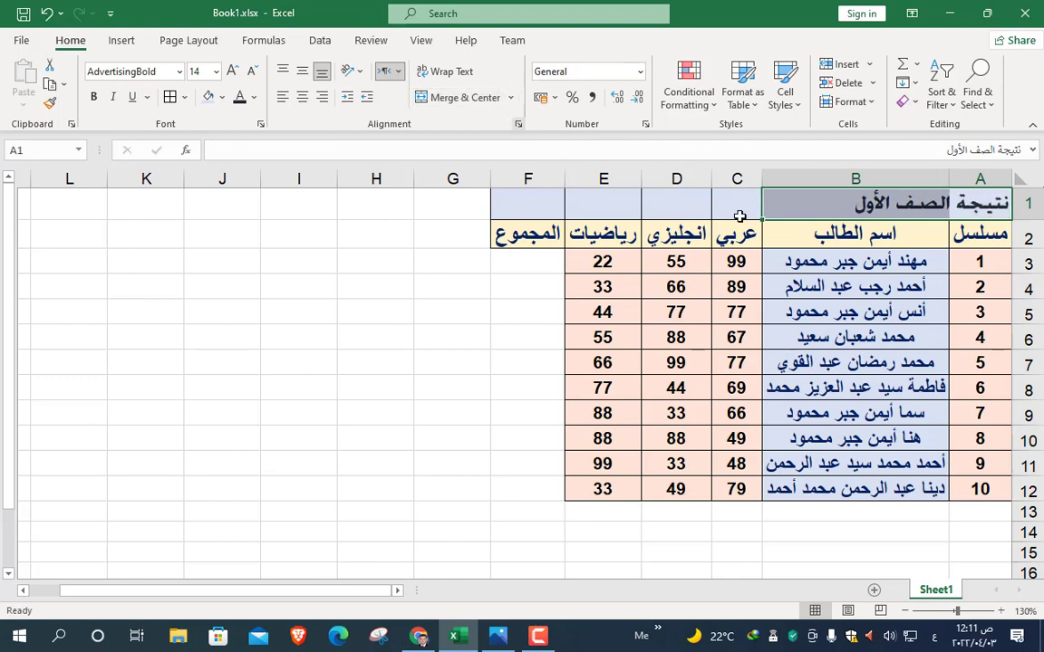
Merge and center the heading across cells A1 to F1.
left_click_drag(874, 192, 530, 186)
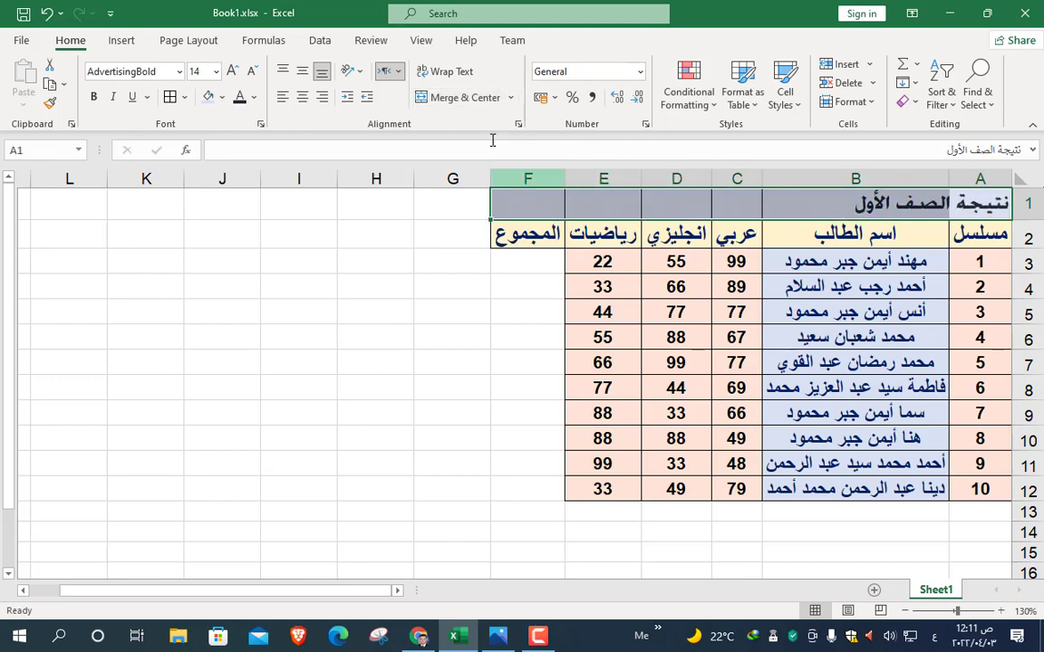
left_click(464, 97)
left_click(490, 368)
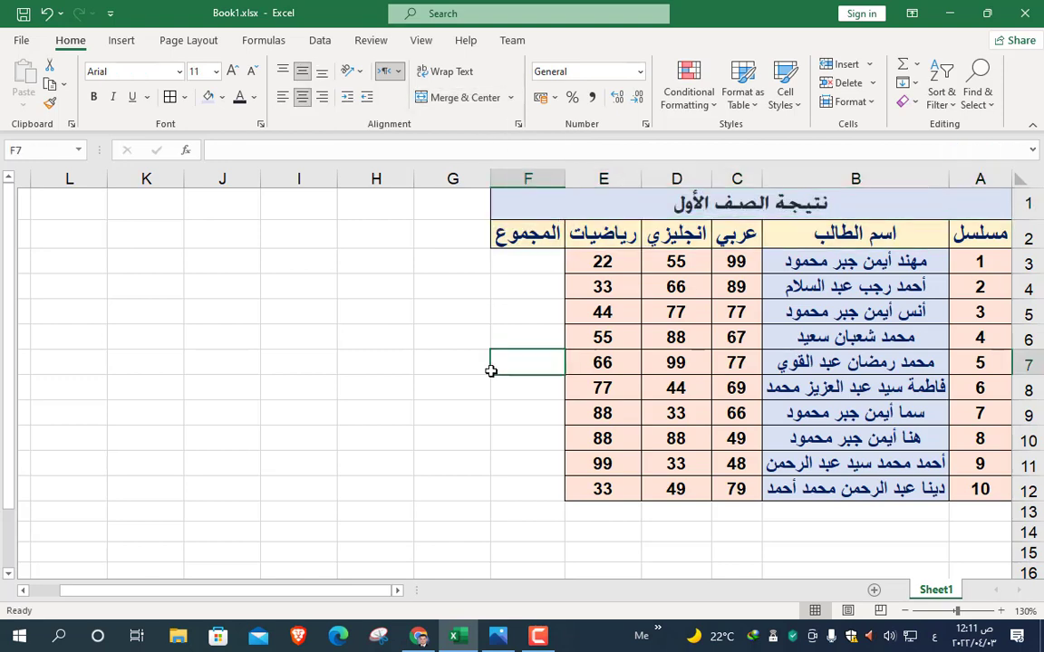
Merge and center the empty block H4 to J10 and enter a first name in it, aligned to the vertical middle.
left_click_drag(388, 284, 217, 439)
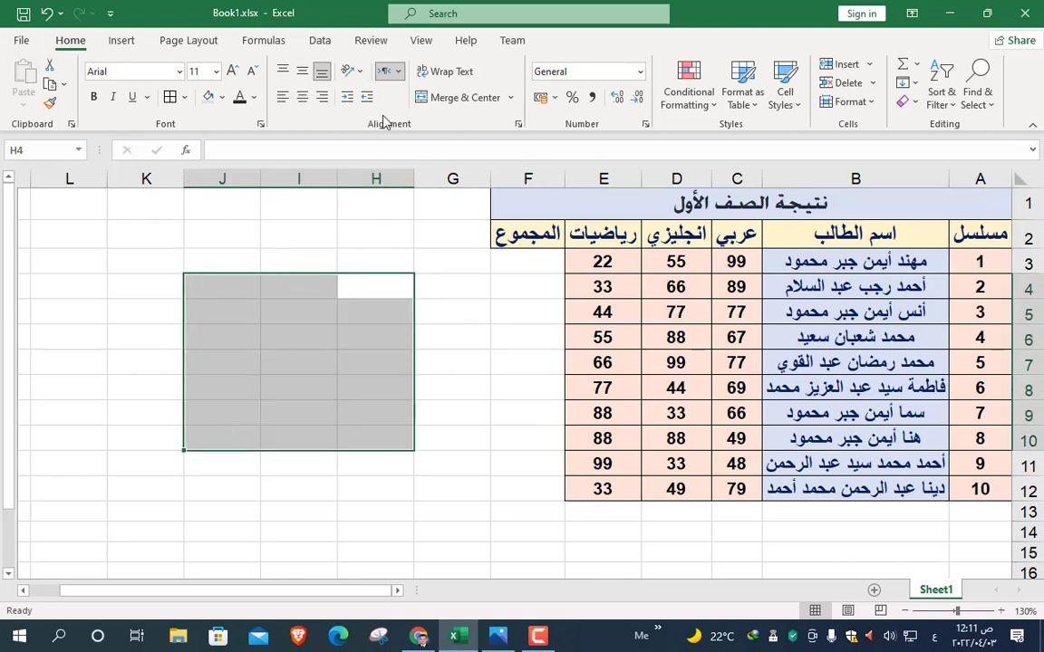
left_click(458, 97)
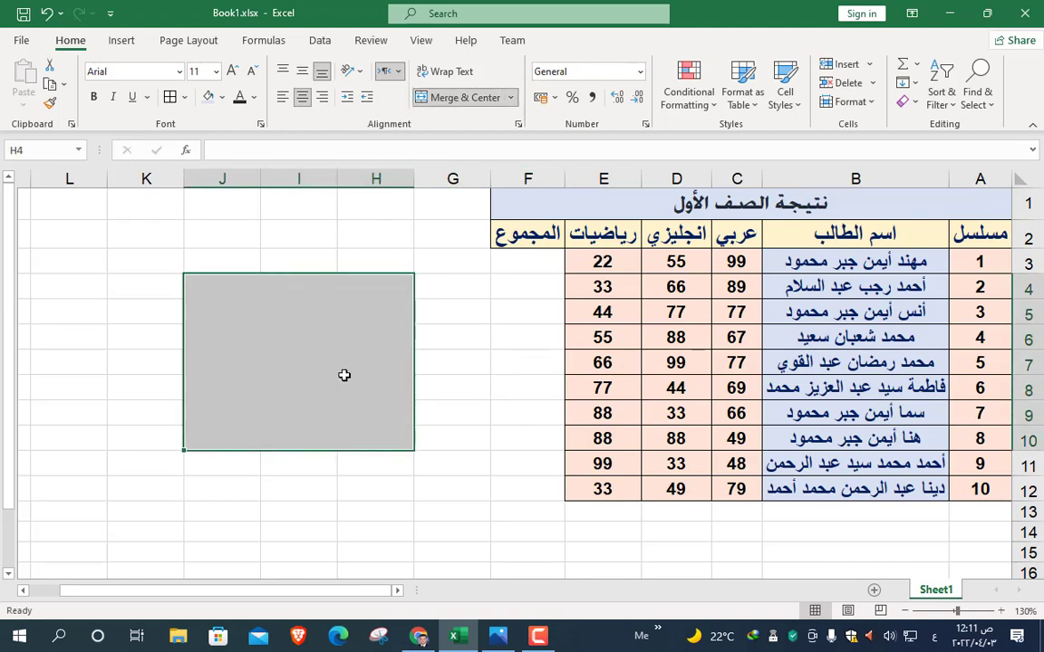
type("ايمن")
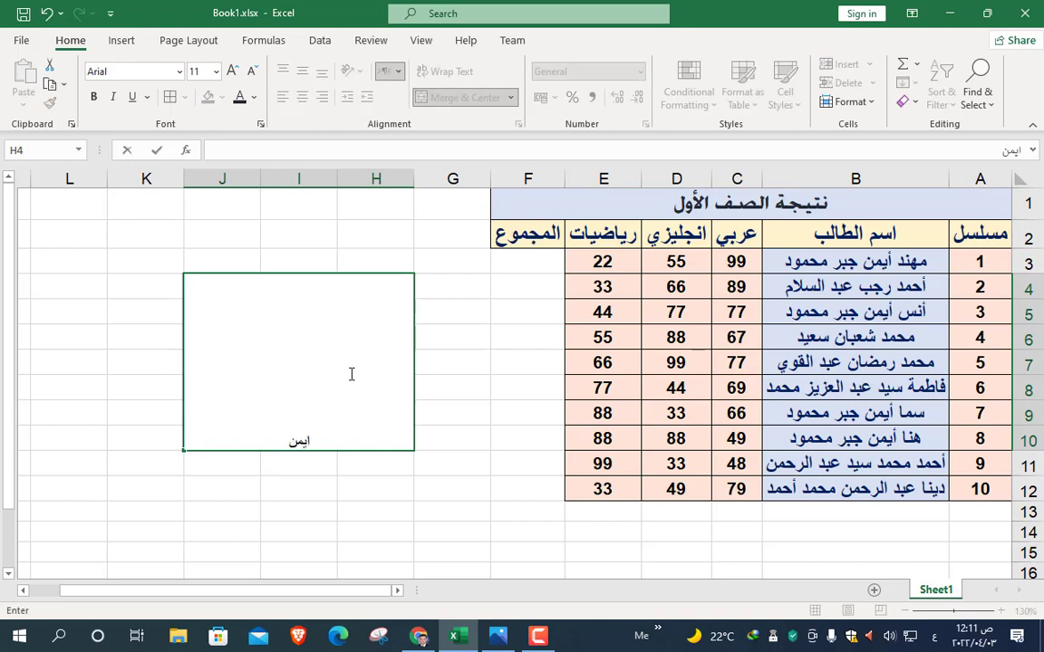
mouse_move(317, 545)
left_mouse_down()
mouse_move(307, 356)
mouse_move(298, 449)
left_mouse_up()
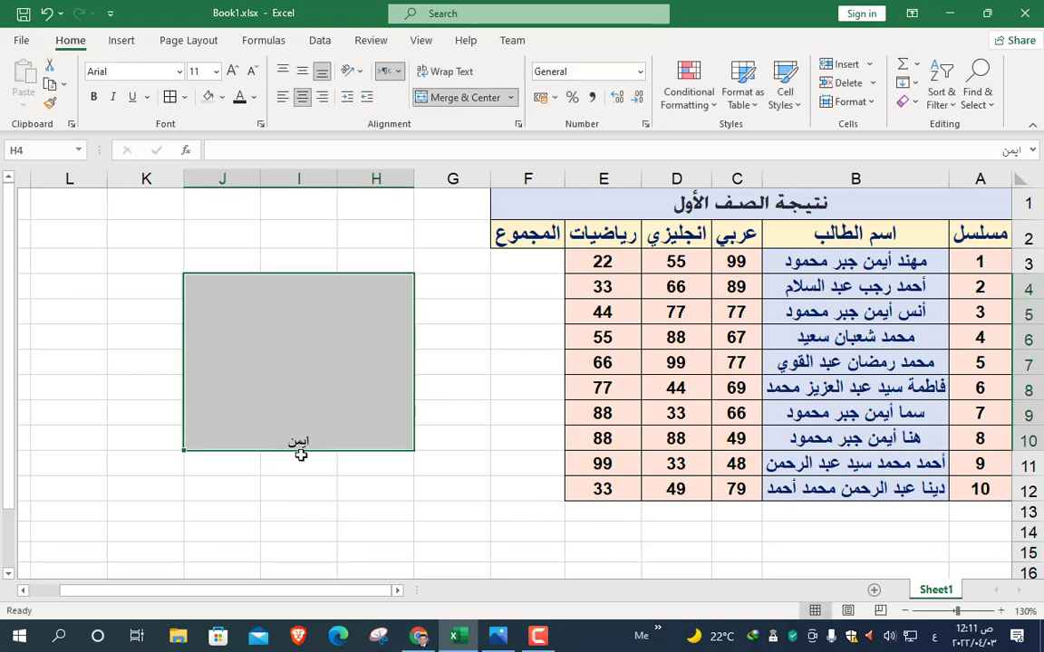
left_click(303, 72)
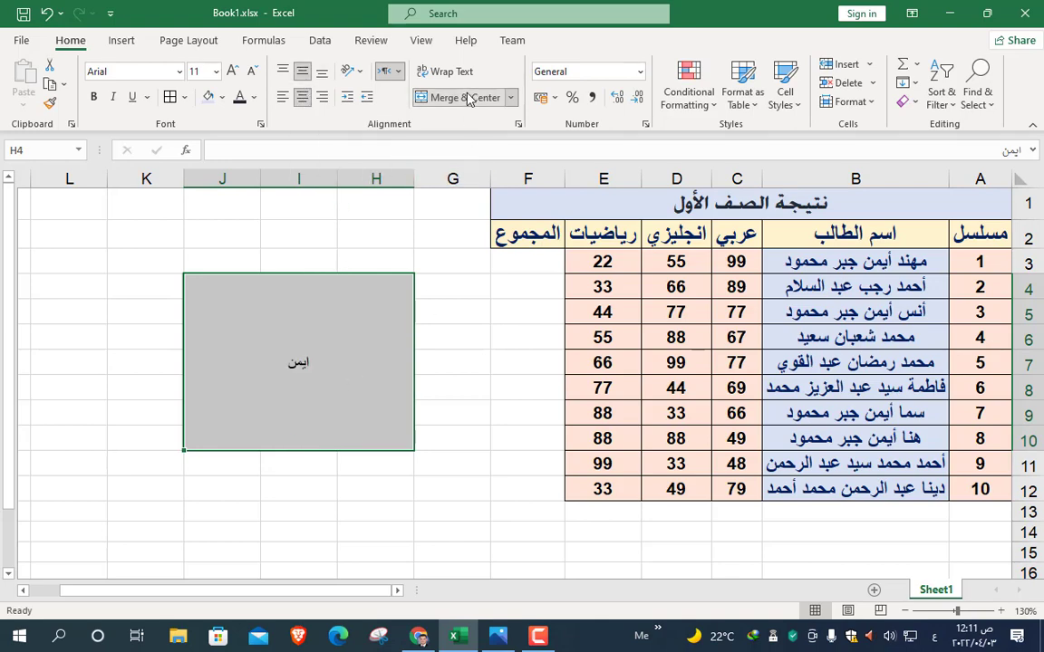
Unmerge the block H4 to J10, check the text's cell H4, and undo the unmerge.
left_click(439, 98)
left_click(388, 353)
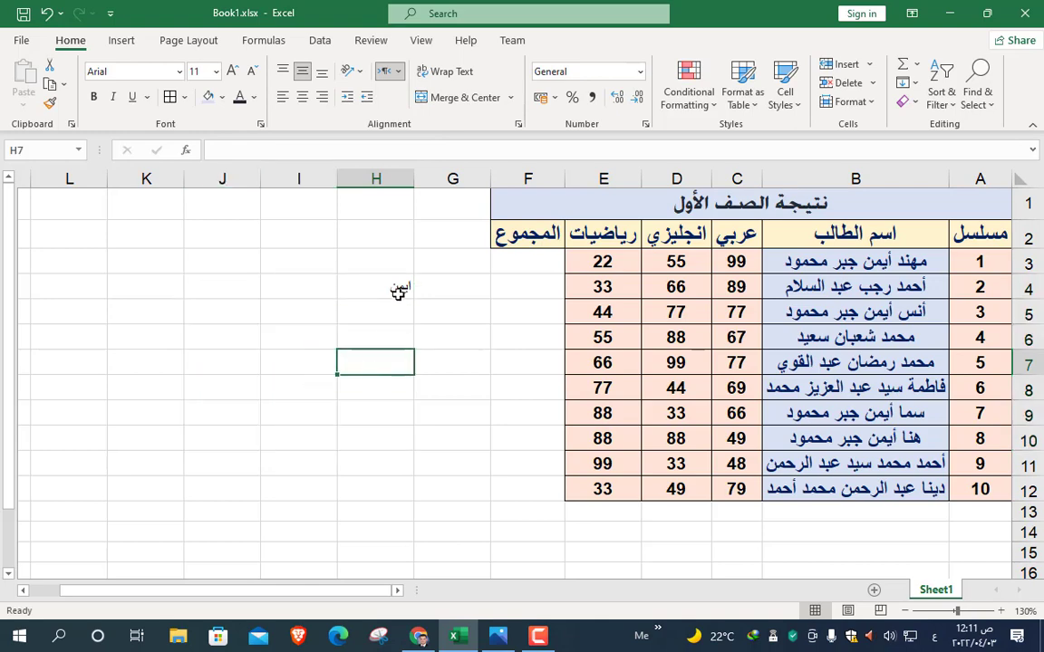
left_click(396, 289)
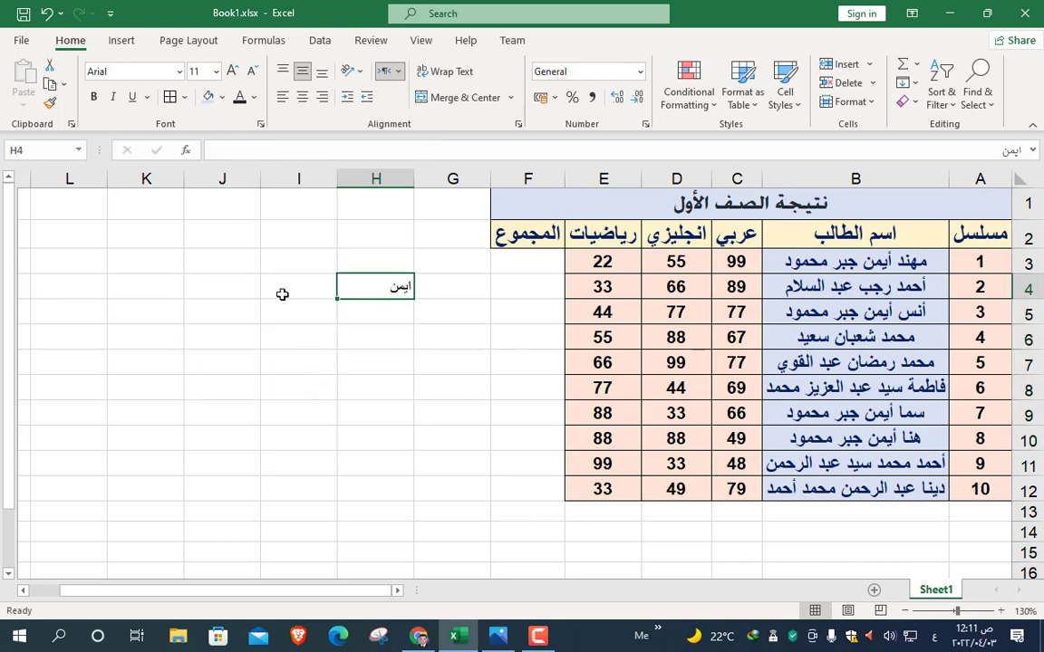
left_click(46, 13)
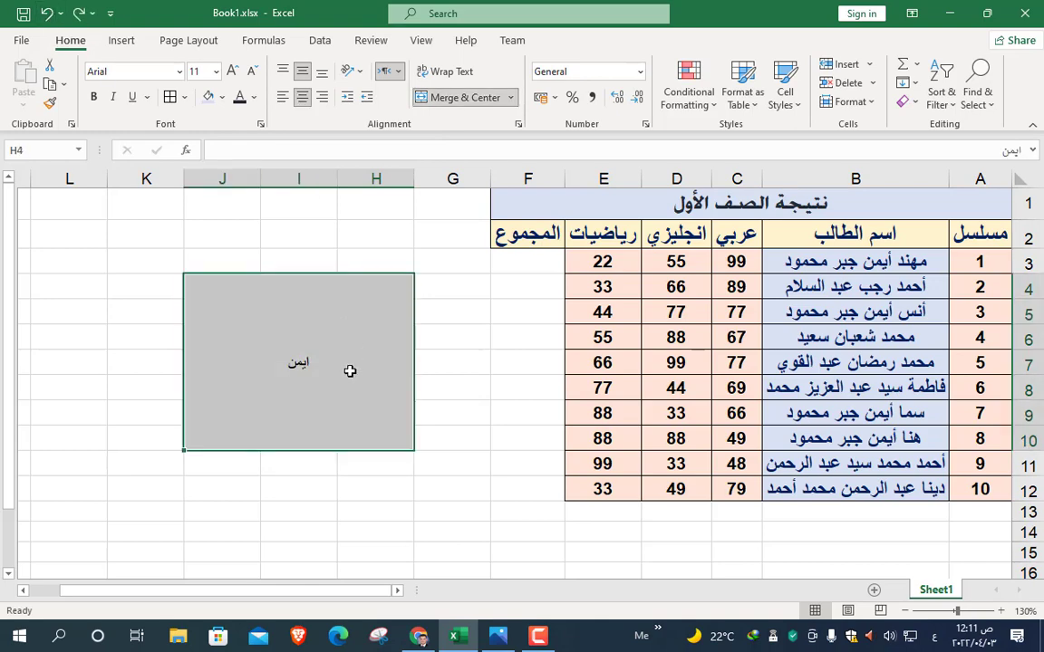
Clear the merged block's text and undo the test edits back to the original empty, separate cells.
key("Delete")
left_click(46, 13)
left_click(46, 13)
left_click(47, 12)
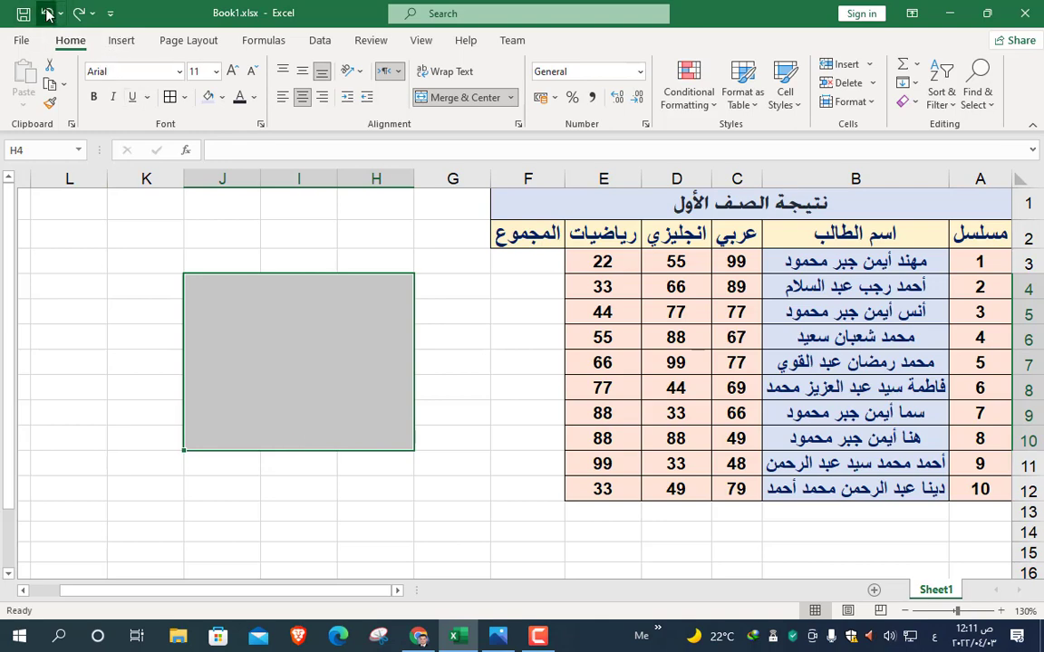
left_click(47, 12)
left_click(405, 335)
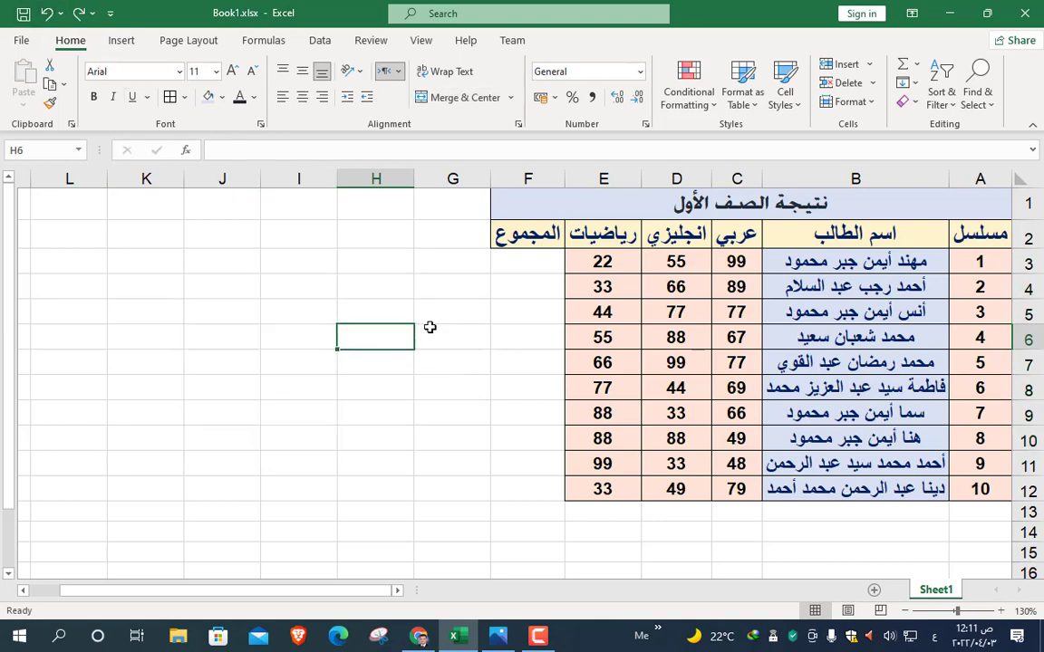
Review the available cell merging options and the text direction options without applying any.
left_click(510, 97)
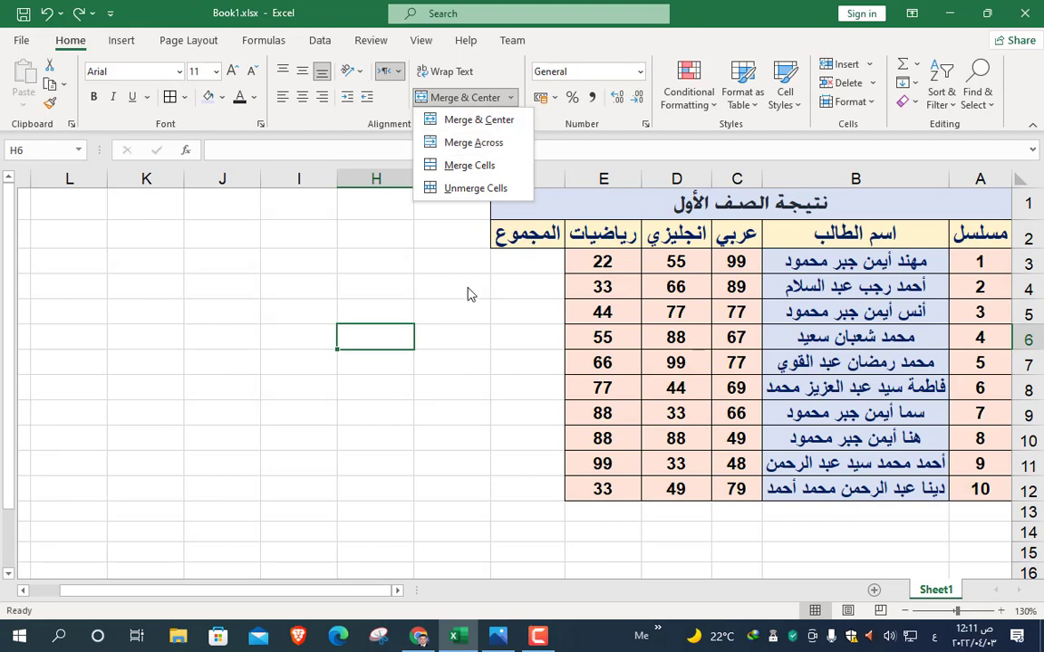
left_click(468, 295)
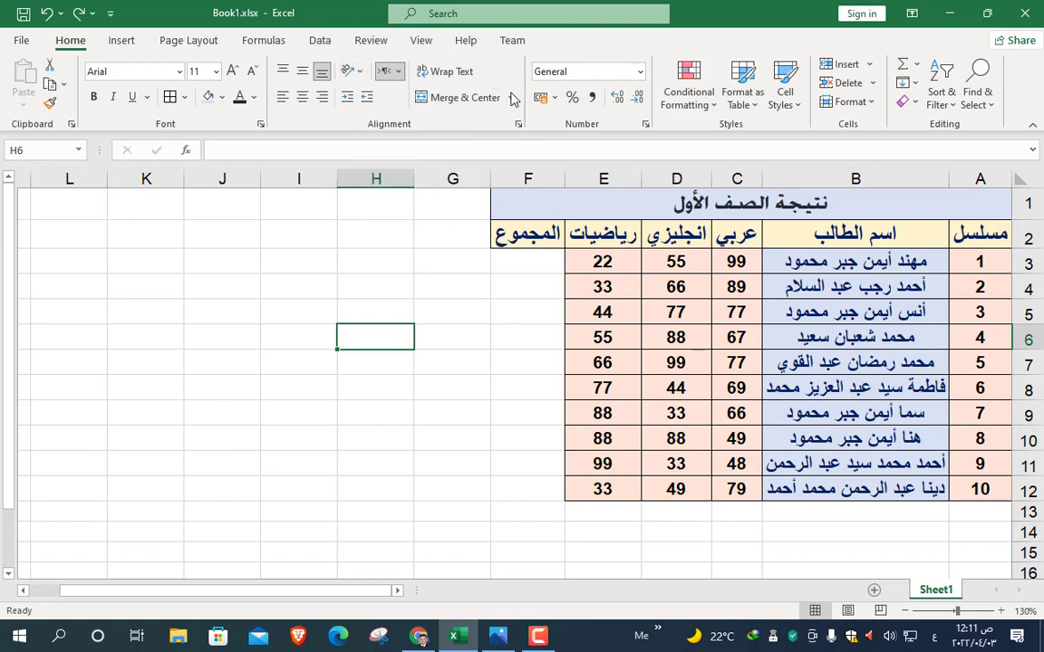
left_click(396, 73)
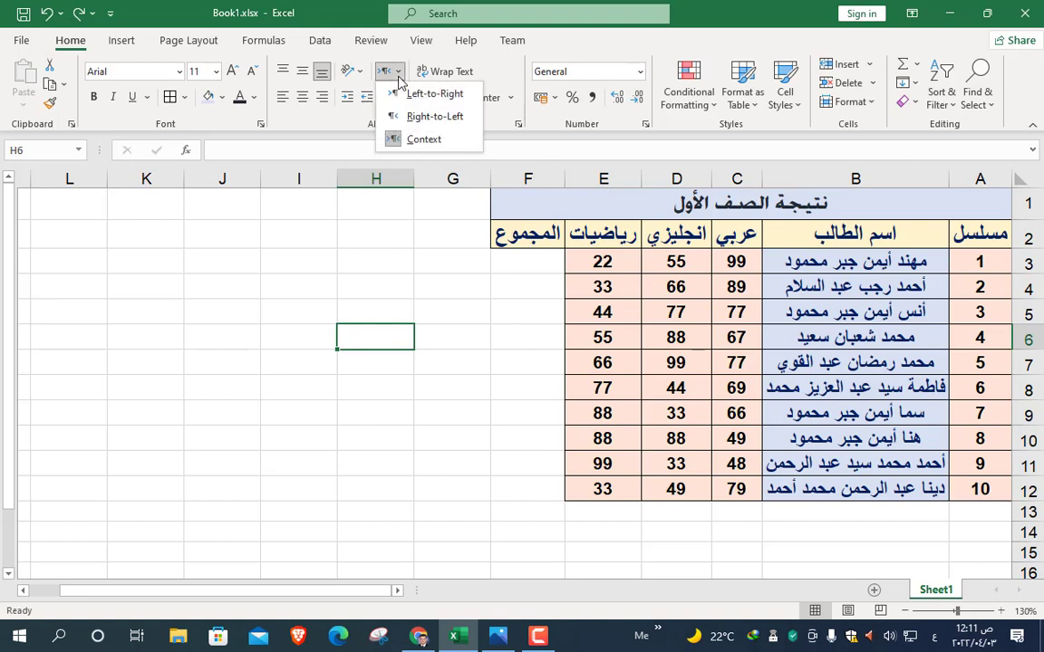
left_click(351, 141)
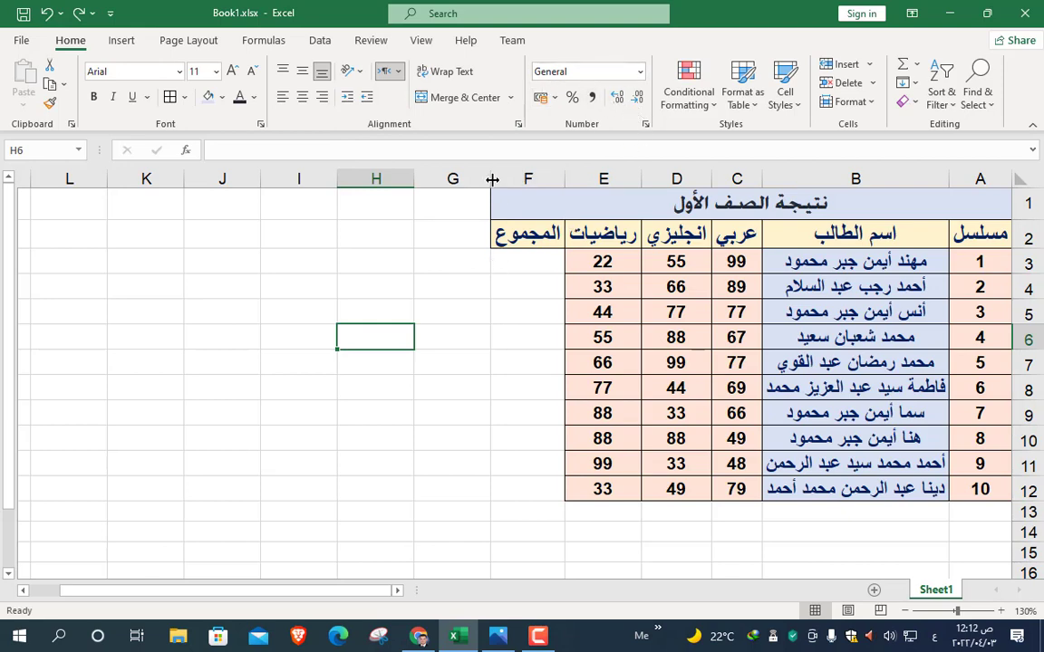
Insert a new column between the student names and the Arabic marks.
right_click(734, 181)
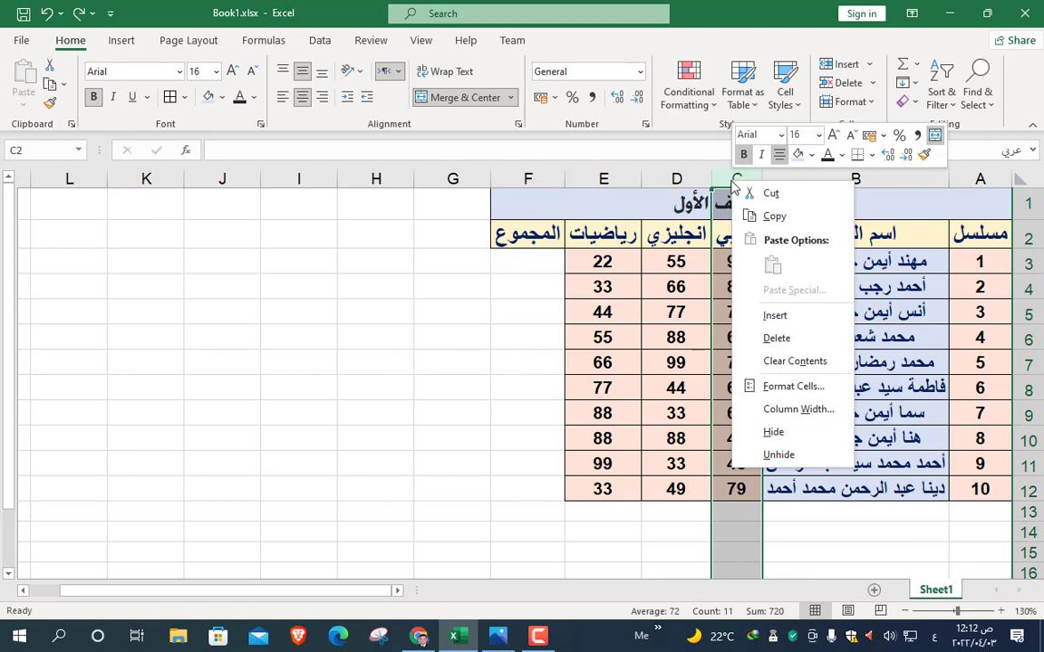
left_click(776, 316)
left_click(750, 258)
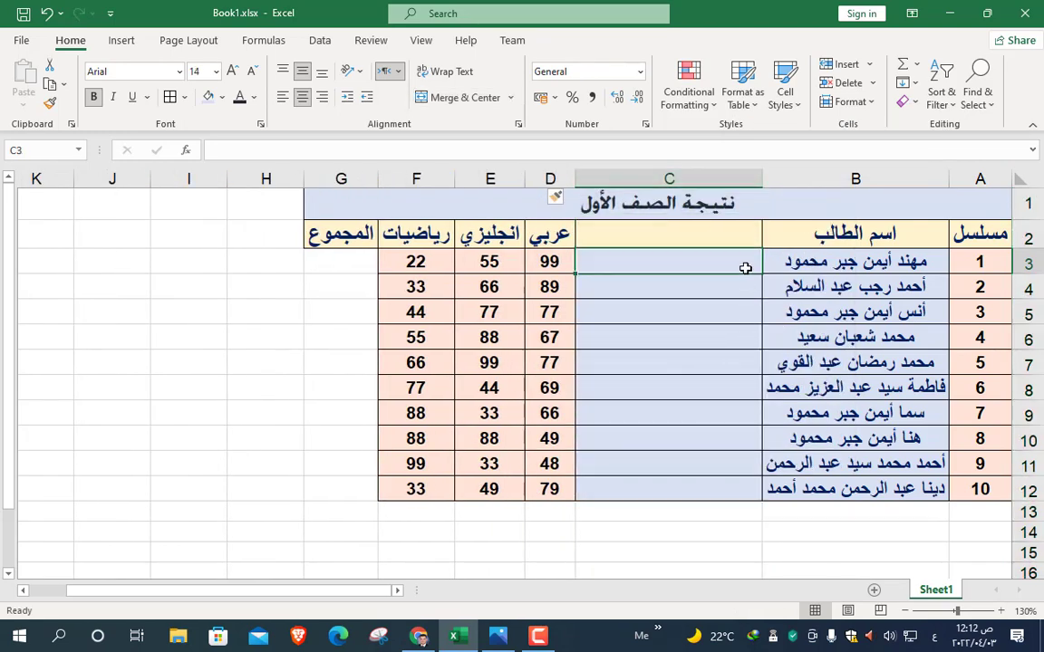
Title the new column C "تاريخ الميلاد" in row 2 and narrow the column to fit the title.
left_click(686, 237)
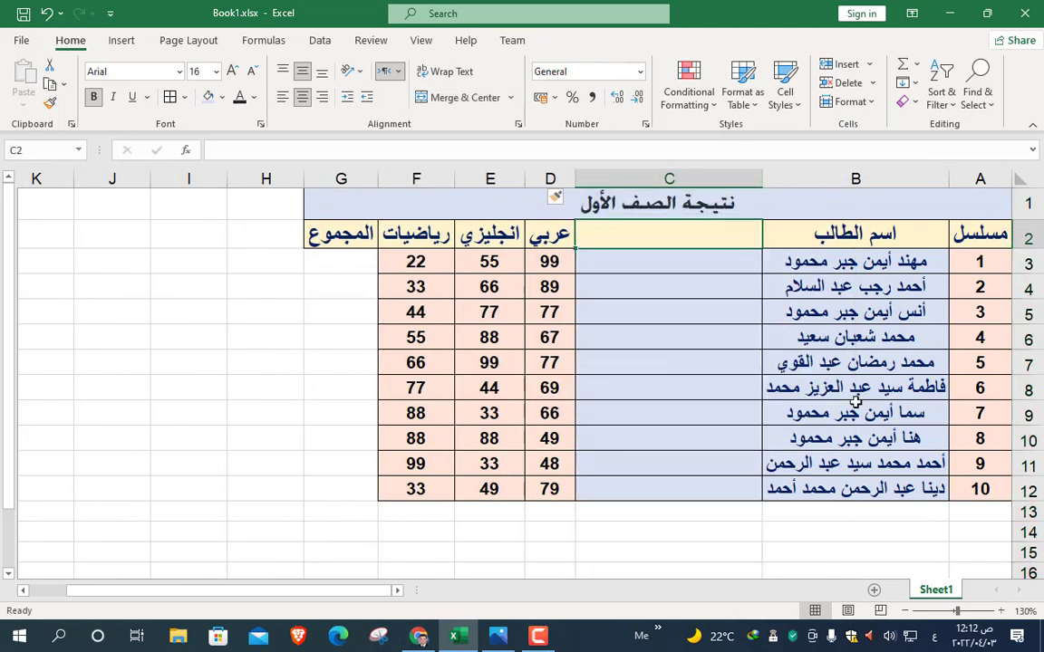
type("تاري")
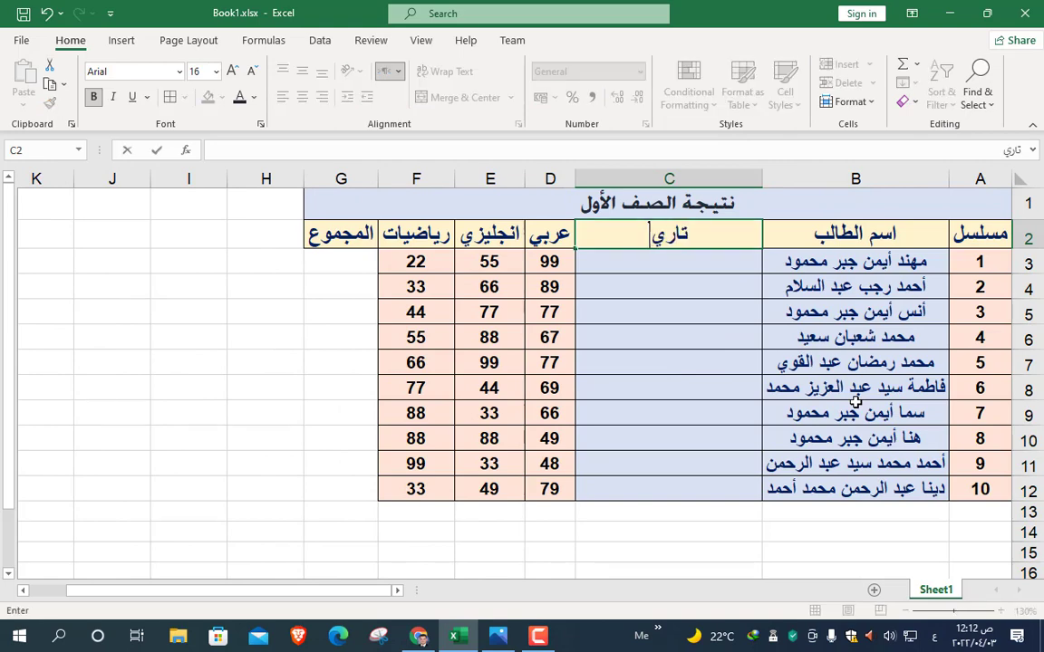
type("خ ال")
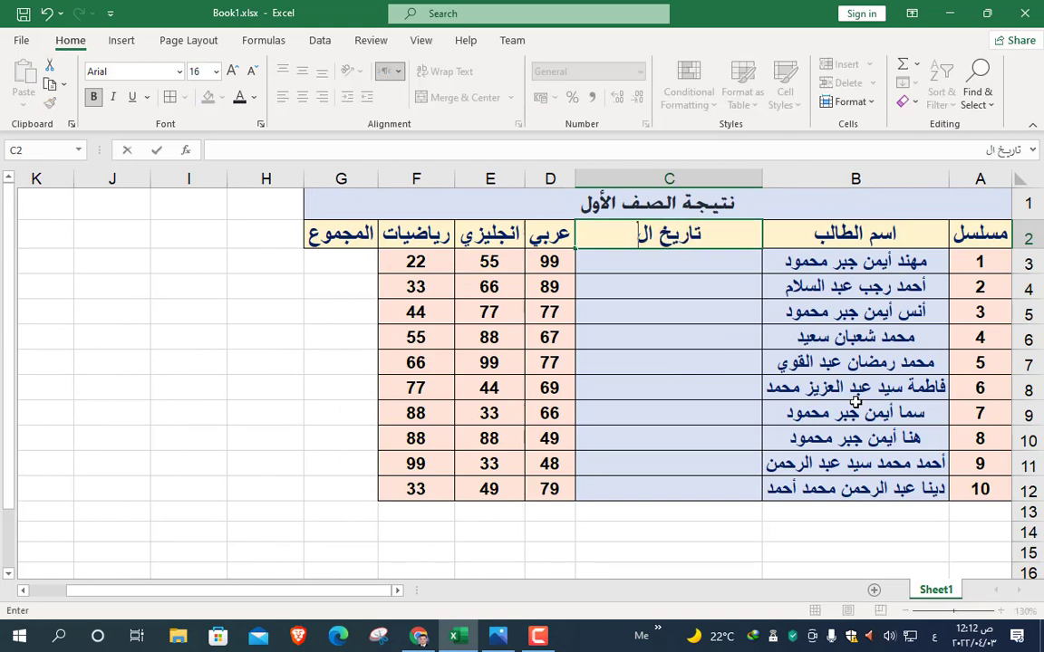
type("ميلاد")
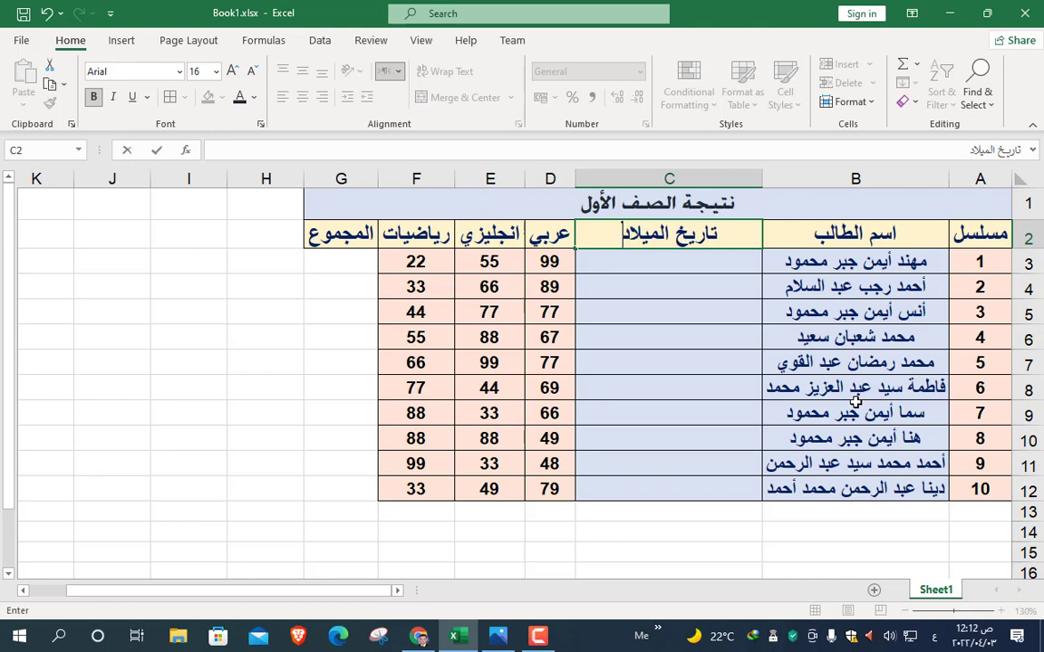
left_click(689, 364)
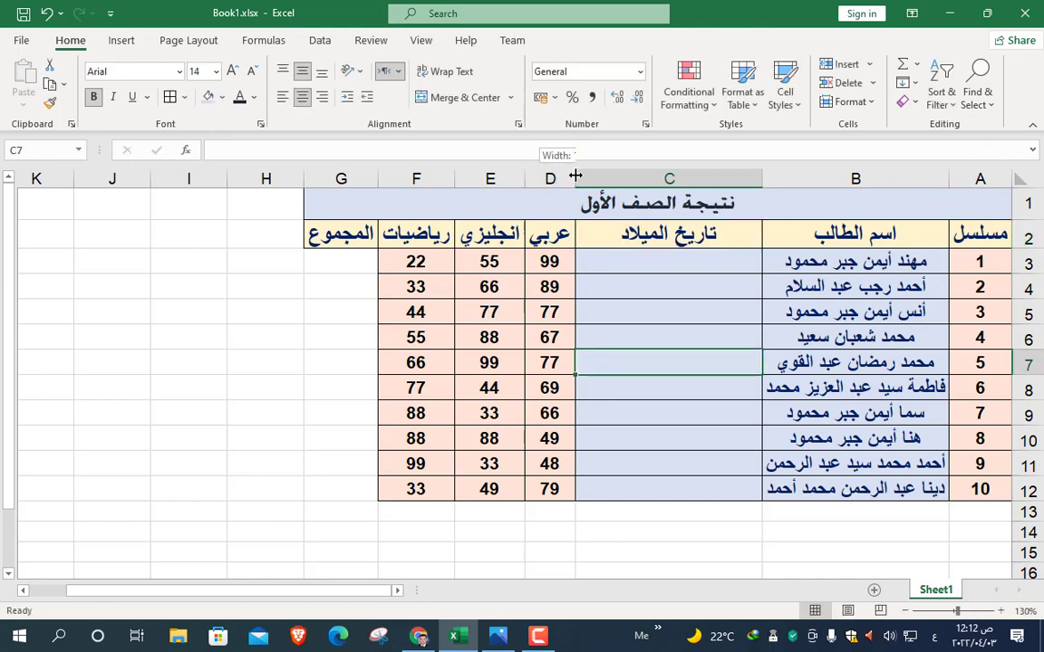
left_click_drag(574, 178, 656, 179)
Enter a date of birth for the first student in C3, check its number format, and clear the cell.
left_click(712, 263)
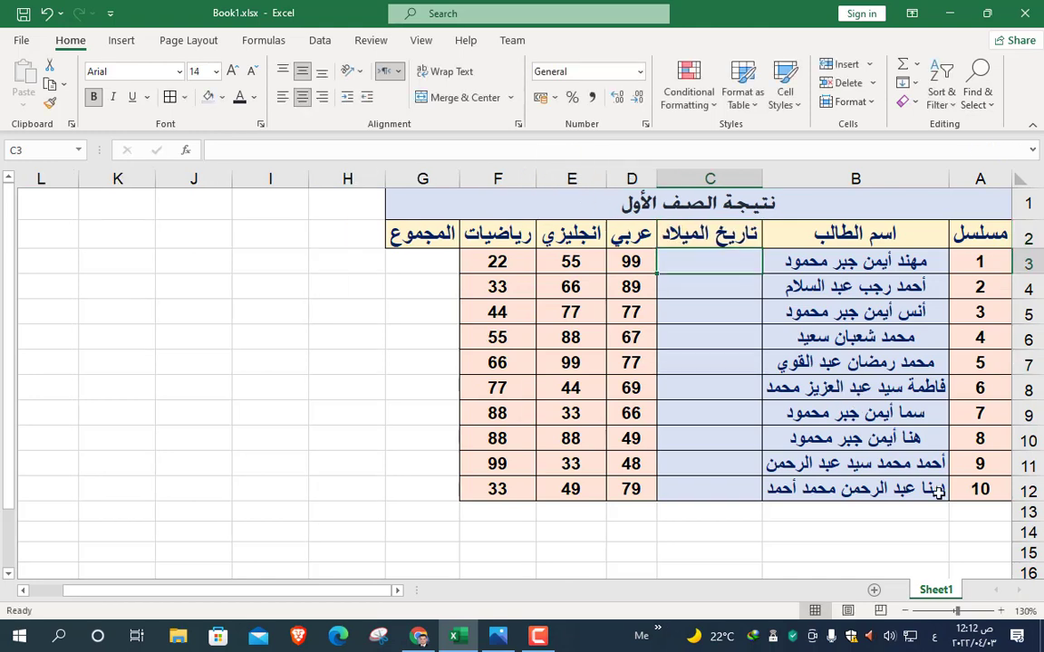
type("22")
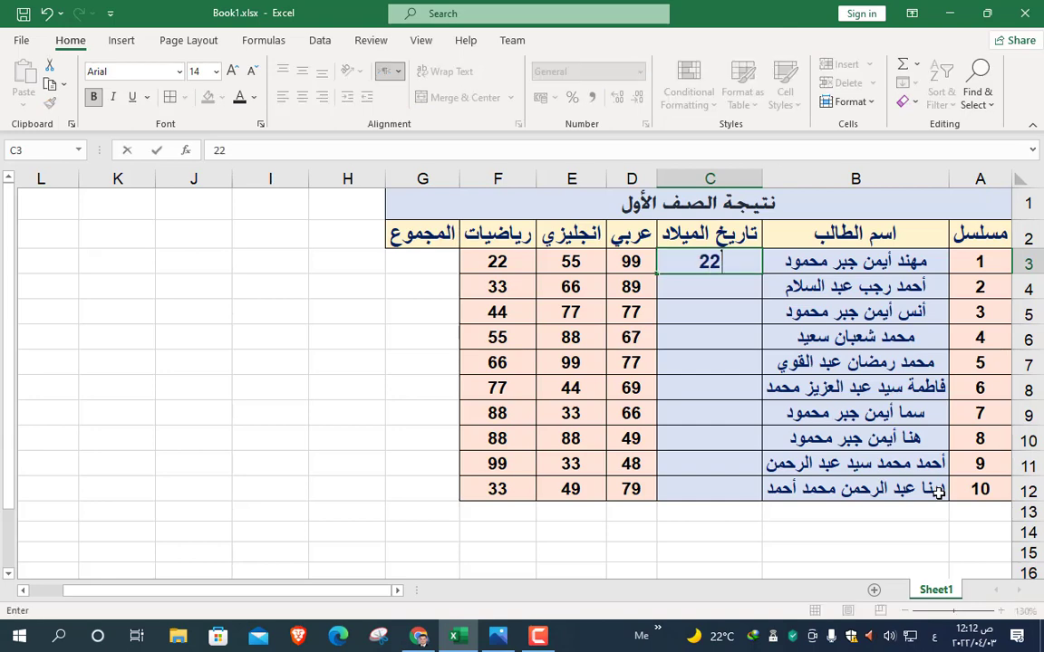
type("-1-20")
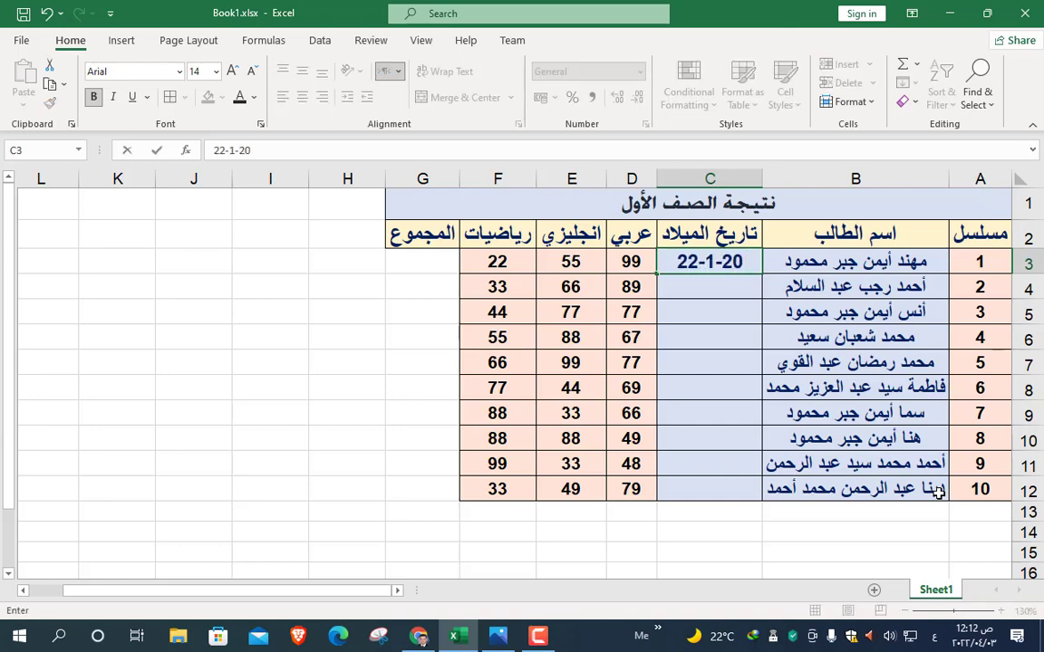
type("09")
left_click(676, 304)
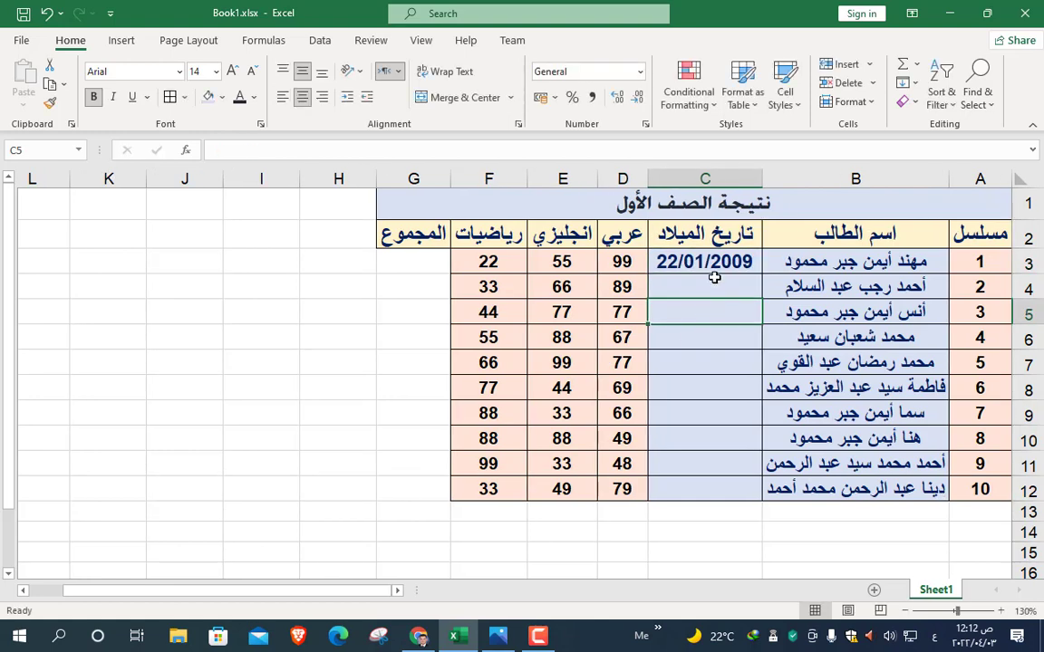
left_click(715, 269)
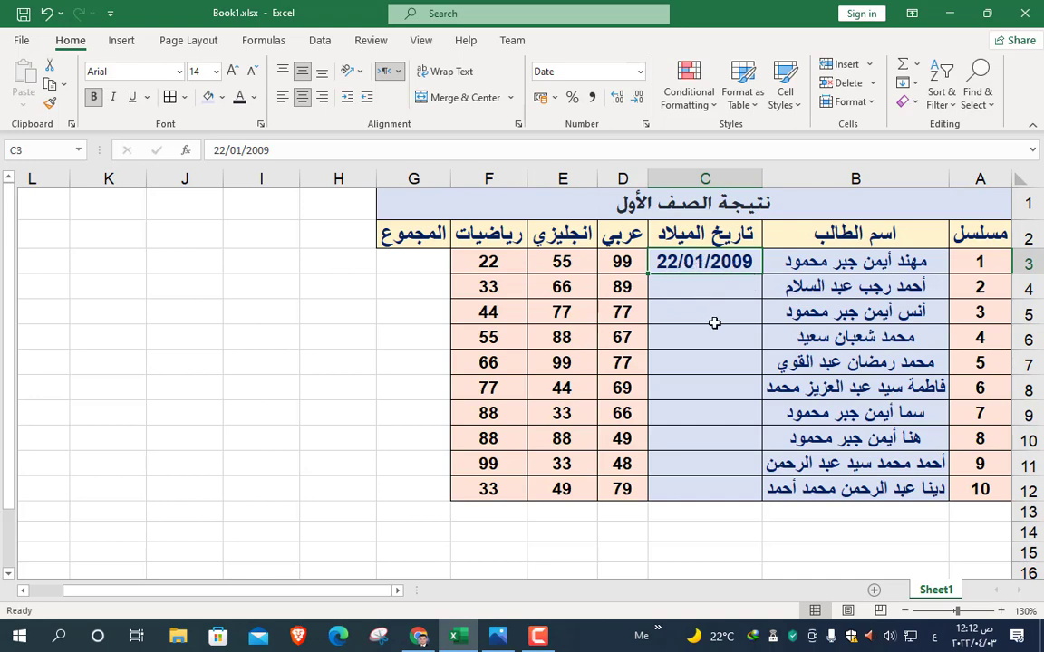
key("Delete")
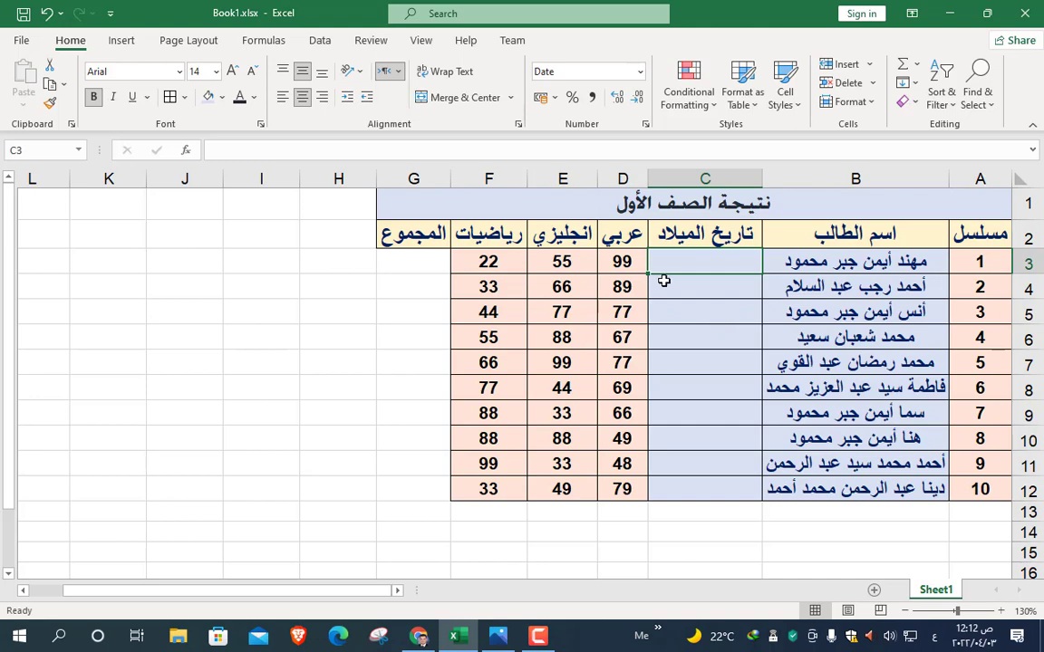
Format all the subject marks in D3:F12 as Number.
left_click(484, 264)
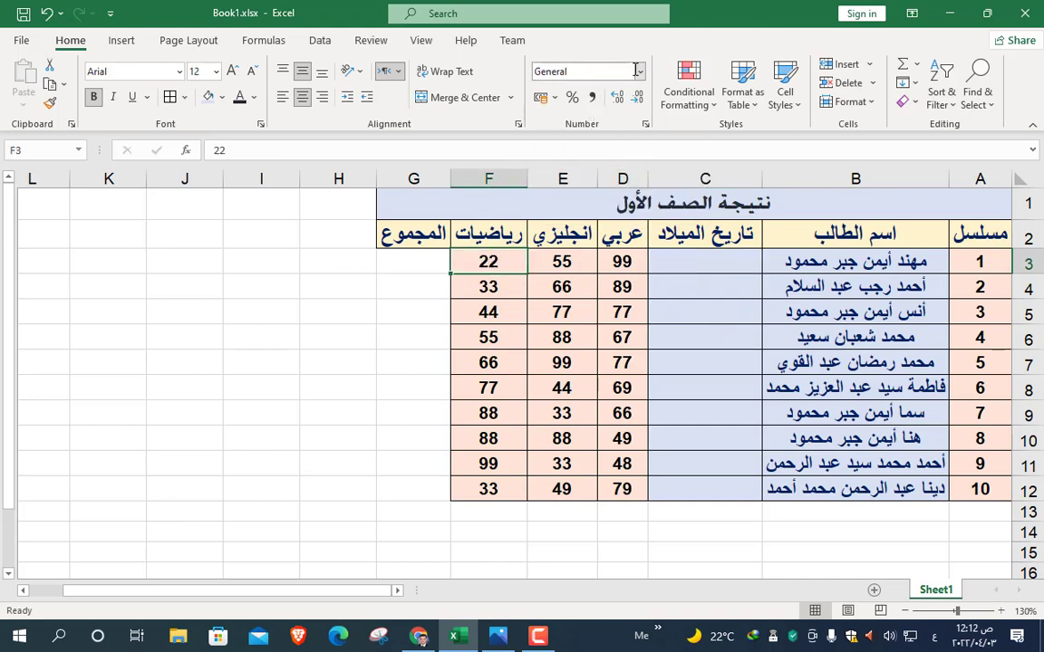
left_click(974, 237)
left_click(625, 261)
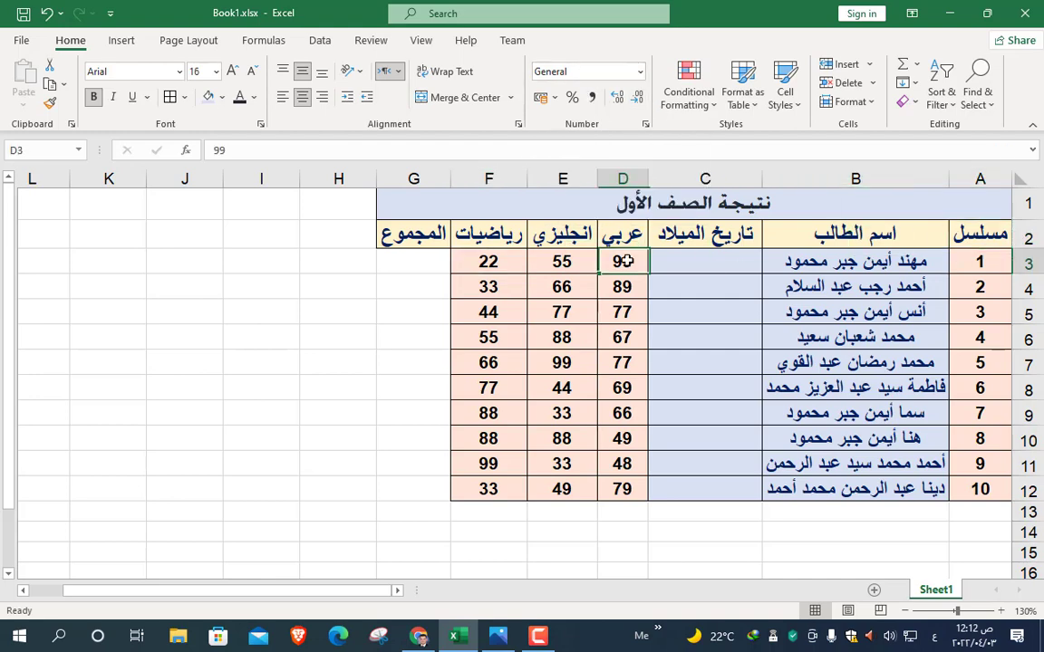
left_click_drag(625, 261, 481, 489)
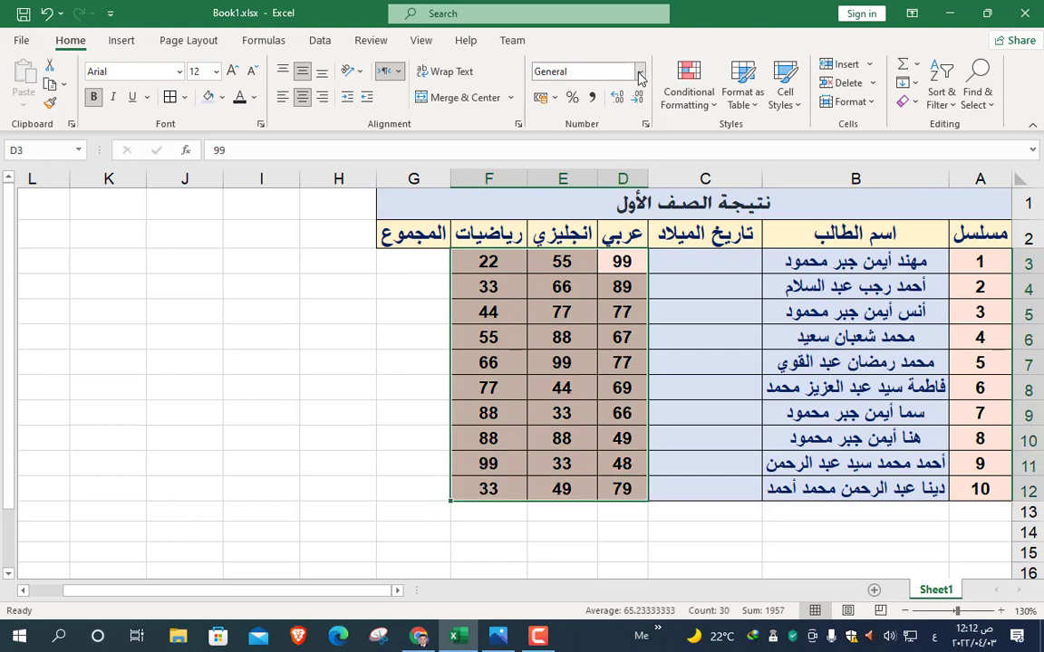
left_click_drag(623, 262, 476, 496)
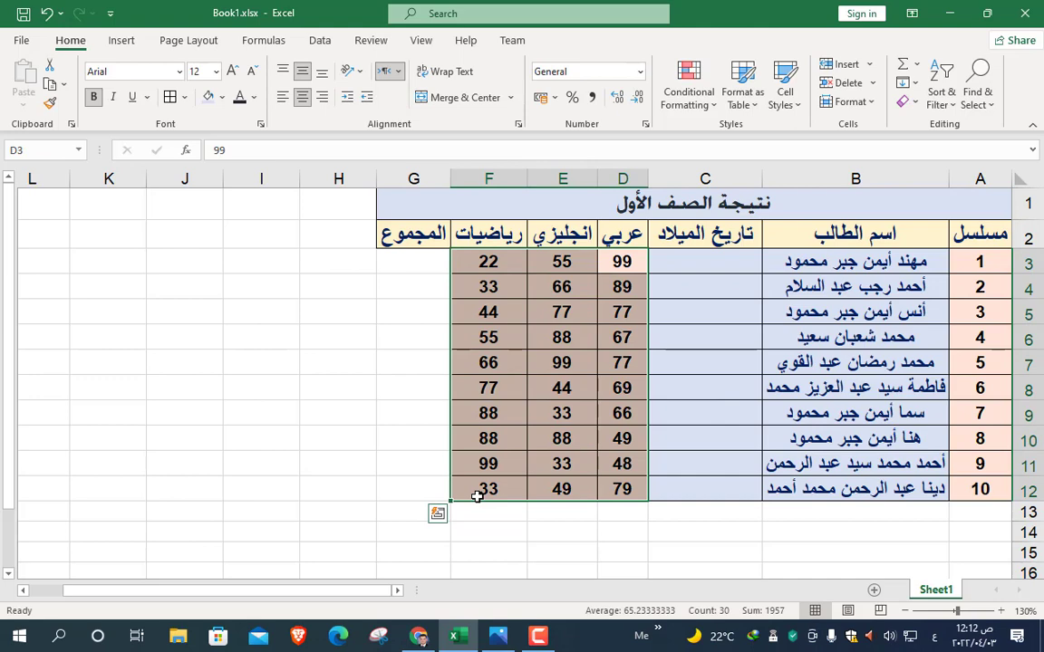
left_click(640, 71)
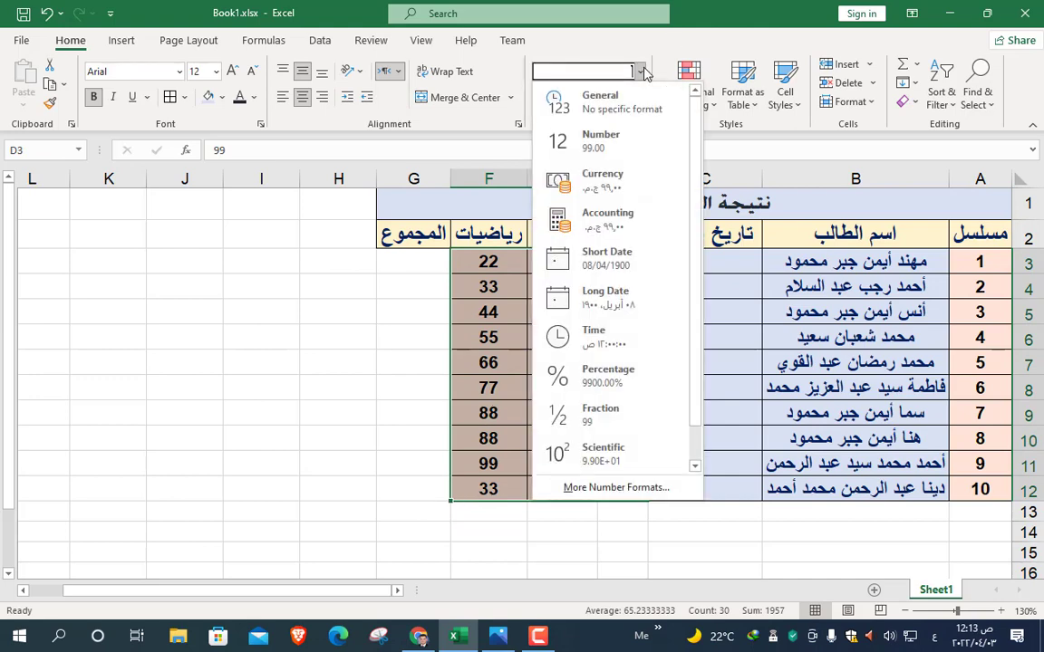
left_click(640, 135)
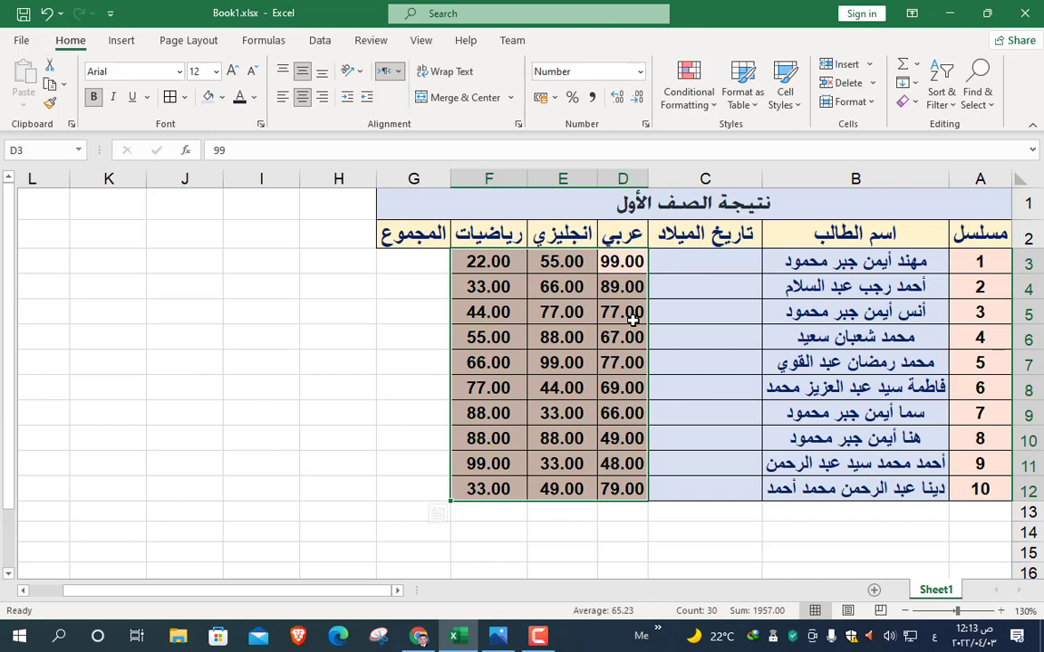
Remove the decimal places from the marks in D3:F12 and extend them to four decimal places.
left_click(638, 97)
left_click(638, 97)
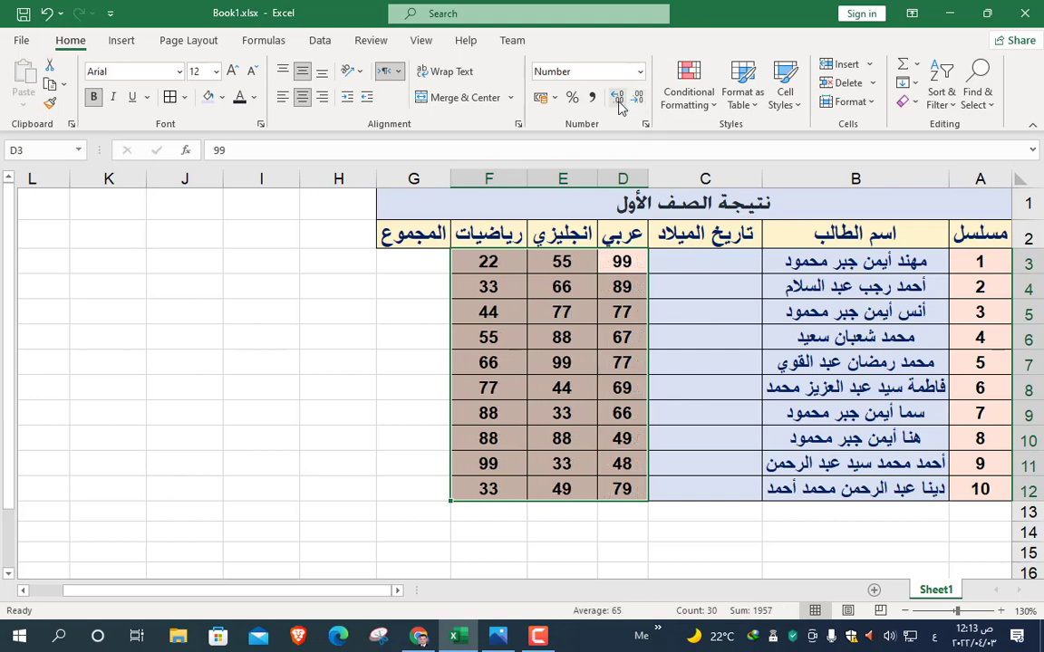
left_click(617, 96)
left_click(617, 97)
left_click(617, 97)
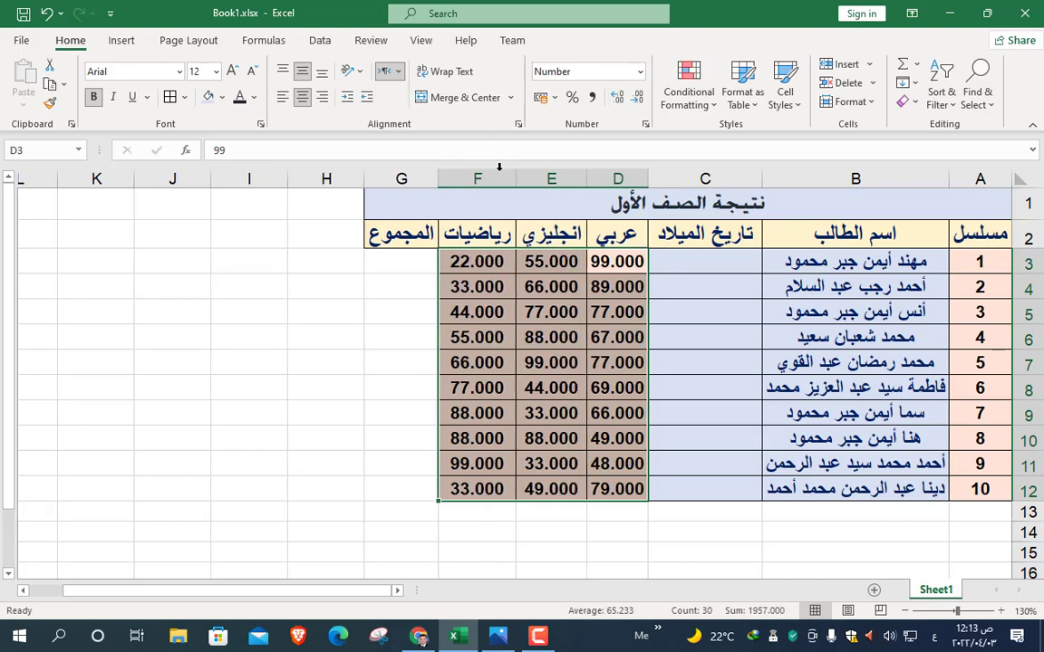
left_click(617, 97)
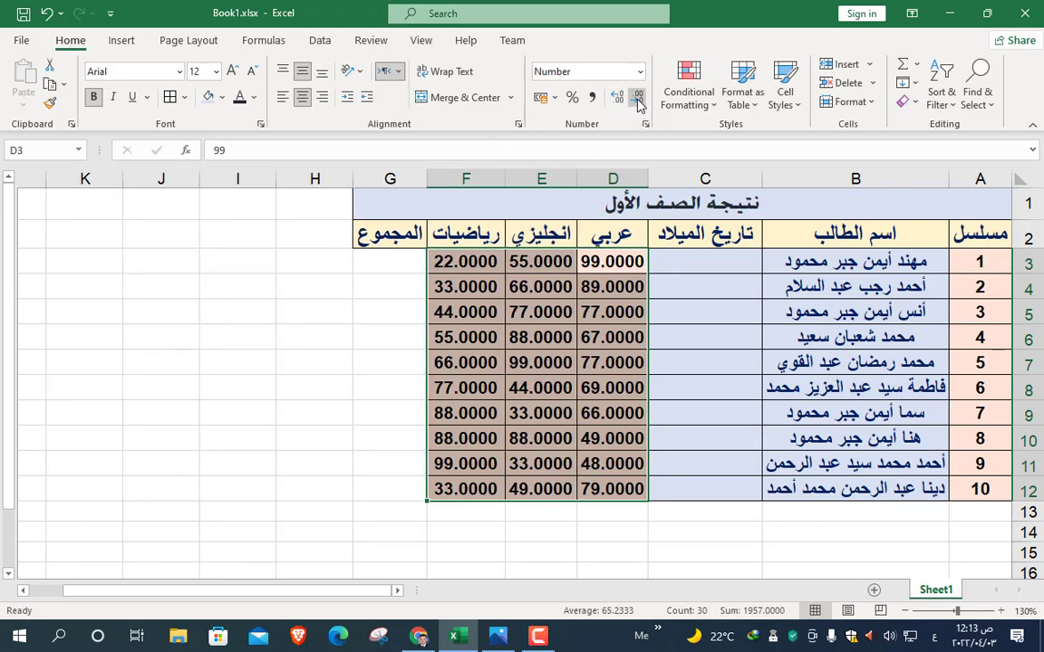
Reduce the marks in D3:F12 to two decimal places and set them back to the General format.
left_click(638, 96)
left_click(637, 97)
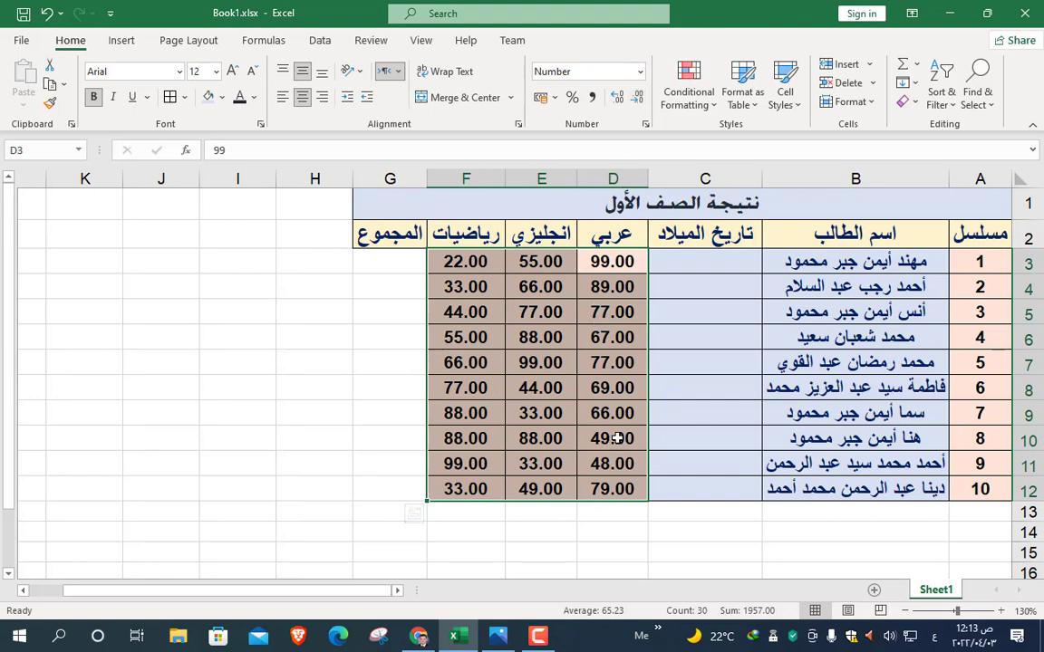
left_click(640, 72)
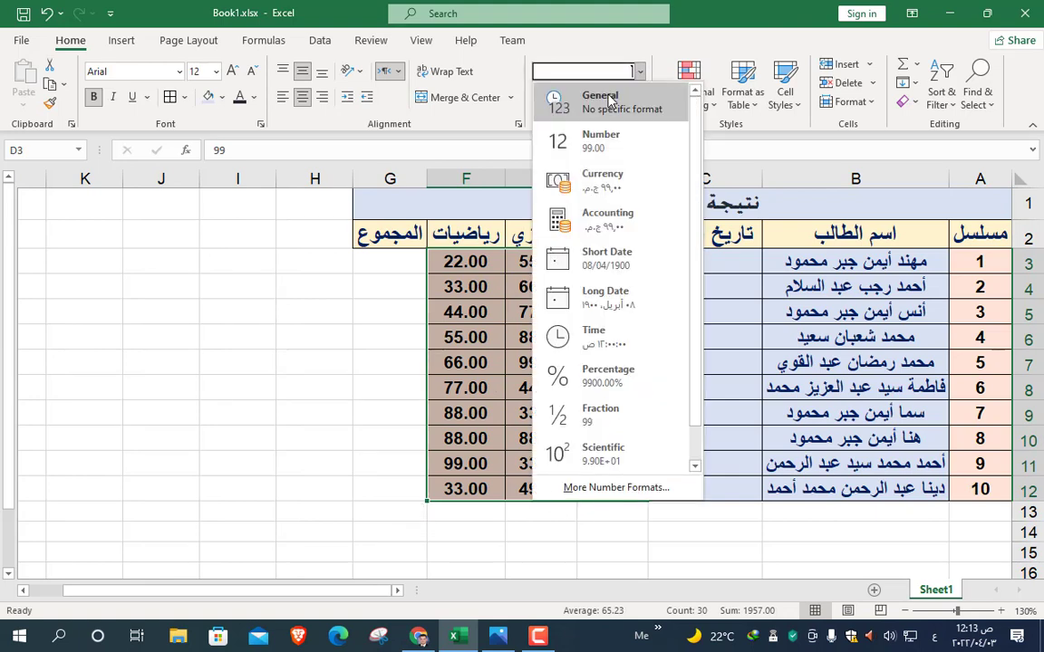
left_click(609, 100)
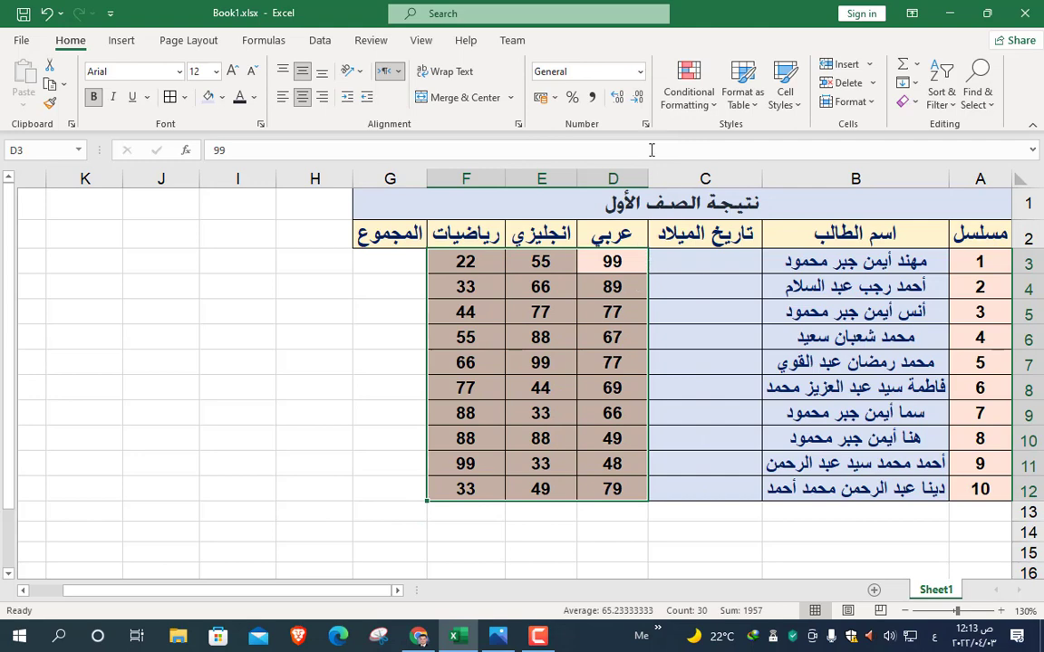
left_click(640, 73)
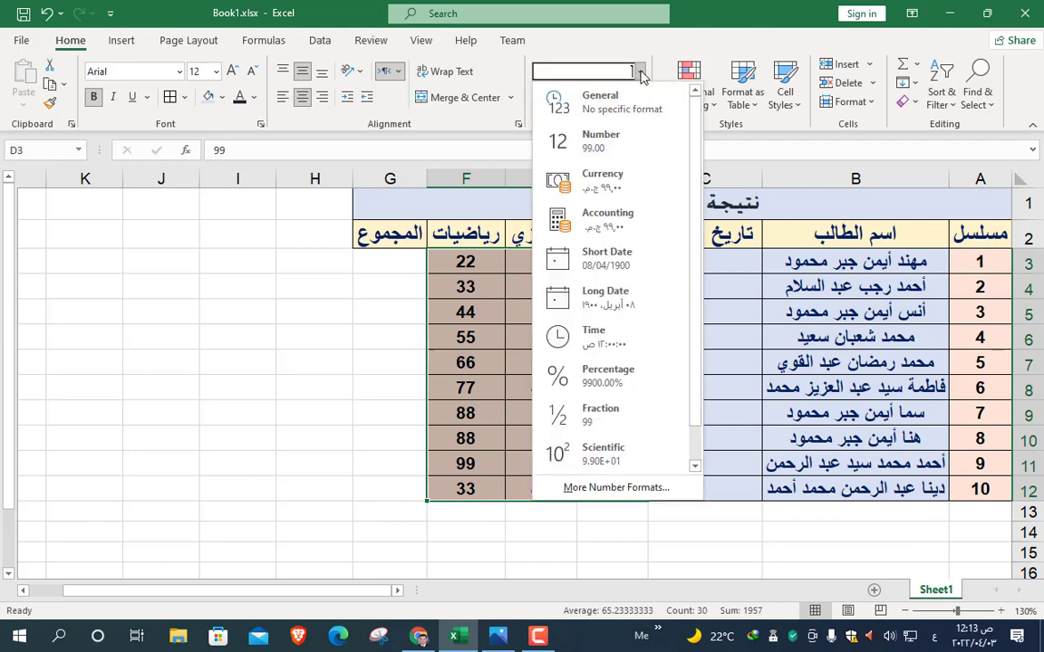
left_click(639, 73)
Enter the first student's date of birth in C3 and reselect the cell.
left_click_drag(714, 263, 698, 254)
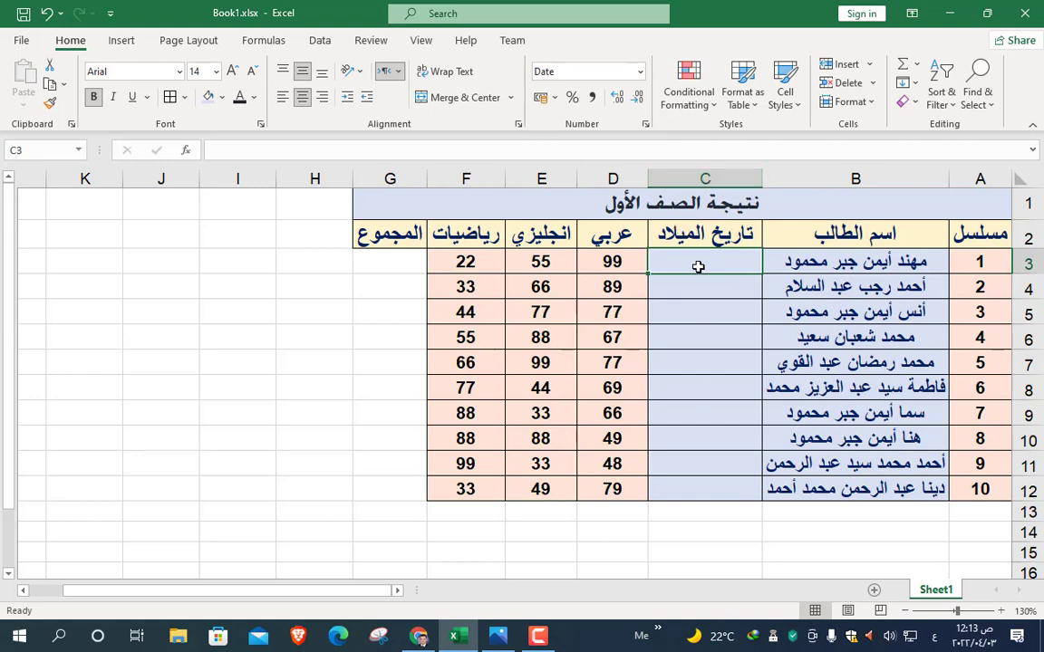
type("22")
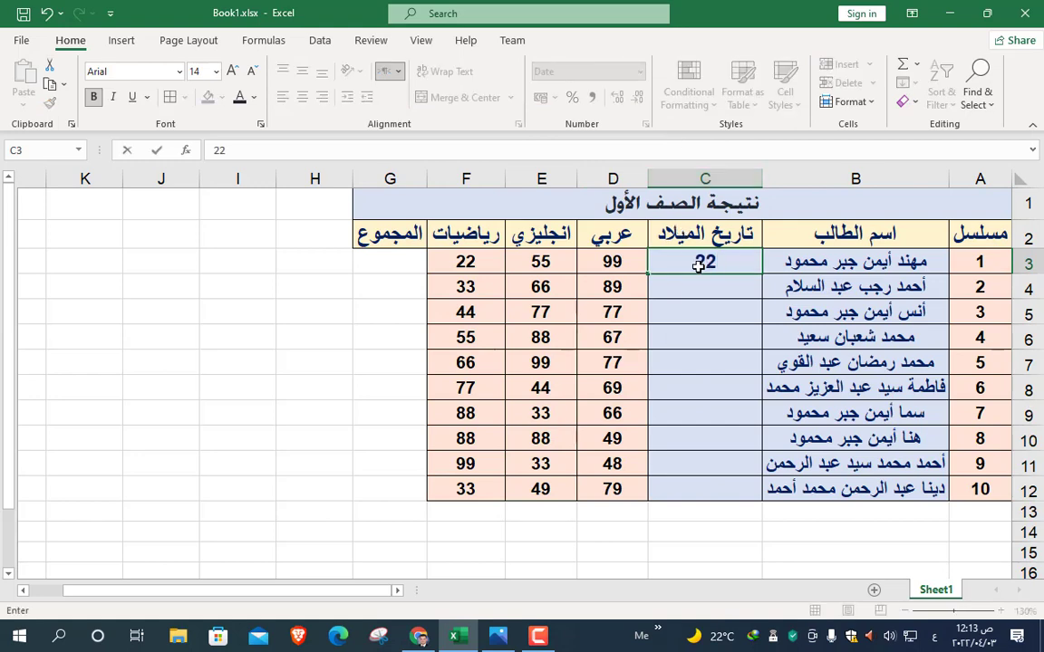
type("-1-2009")
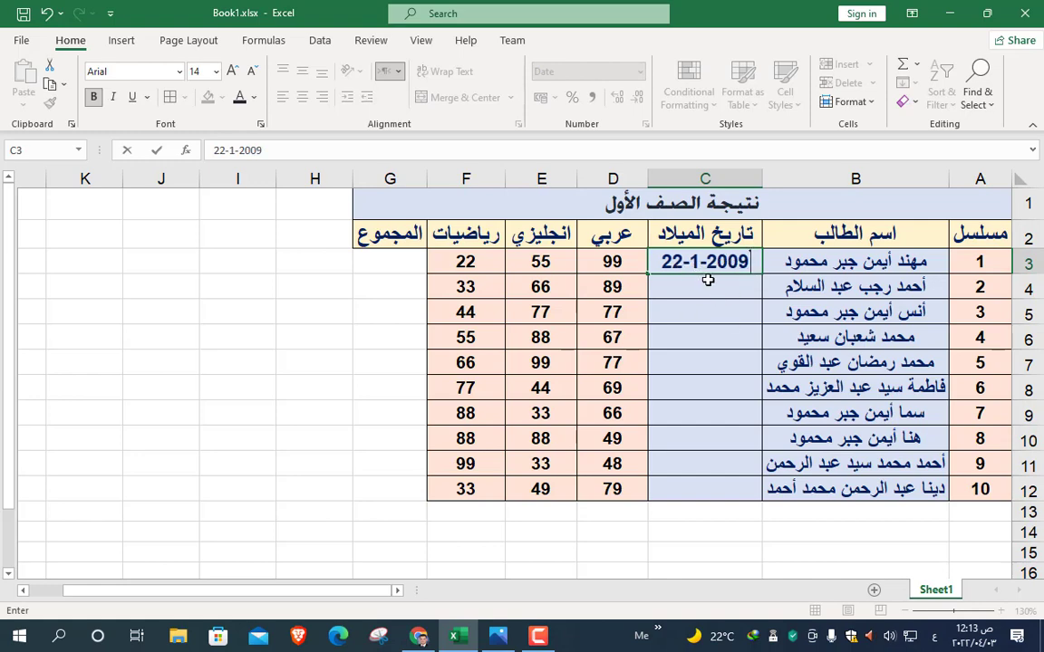
key("Return")
key("Up")
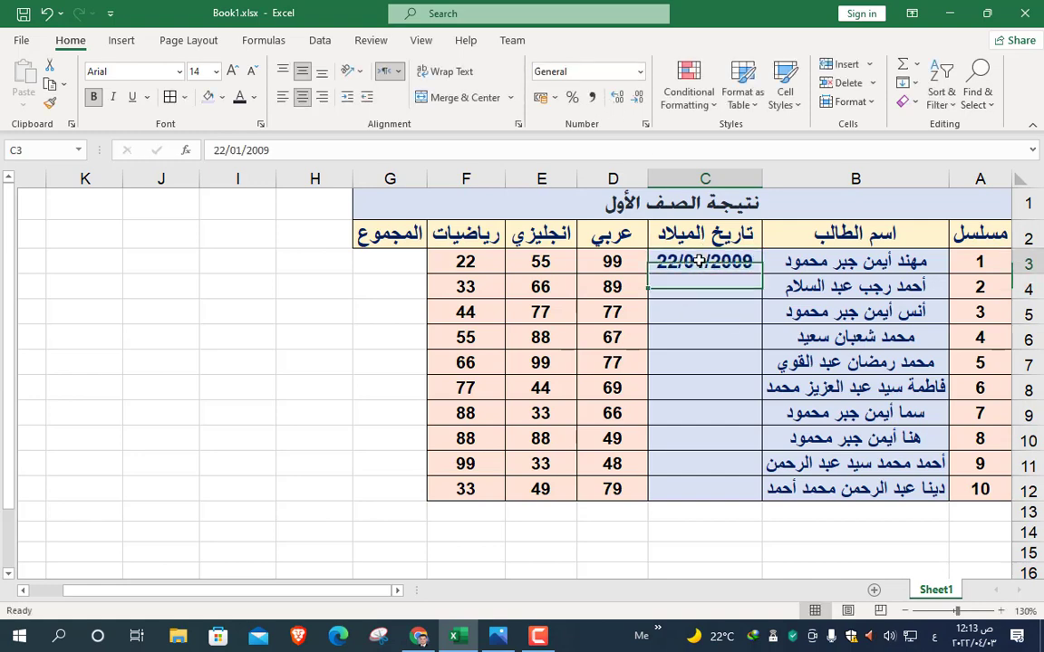
Format the birth date in C3 as Number and look through the available number formats down to Text.
left_click(640, 71)
left_click(589, 143)
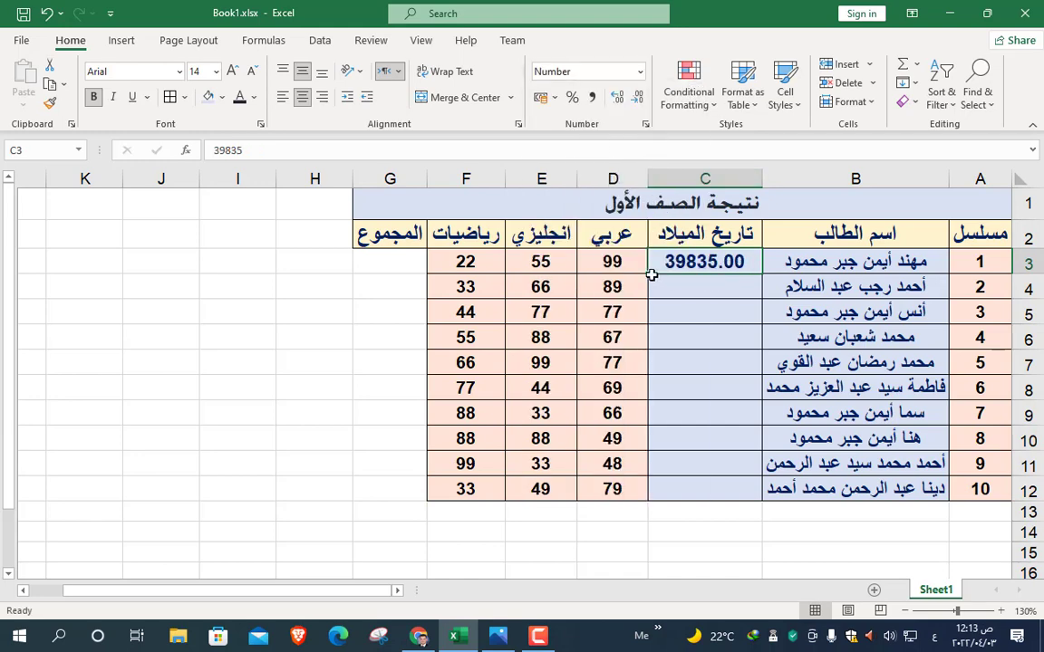
left_click(640, 72)
left_click(735, 334)
left_click(639, 72)
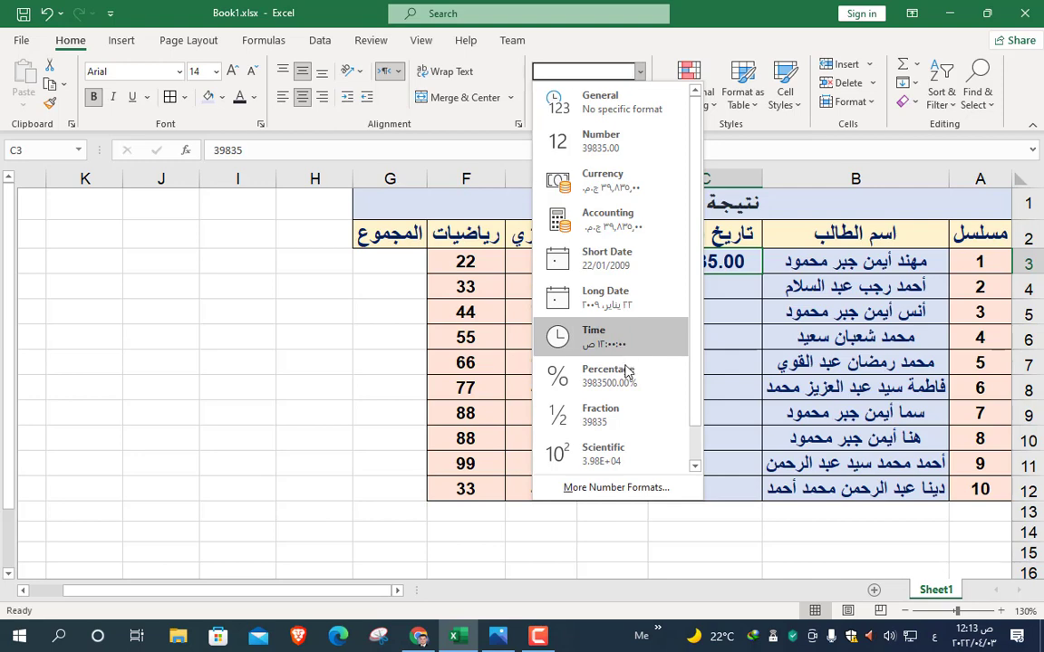
left_click(695, 425)
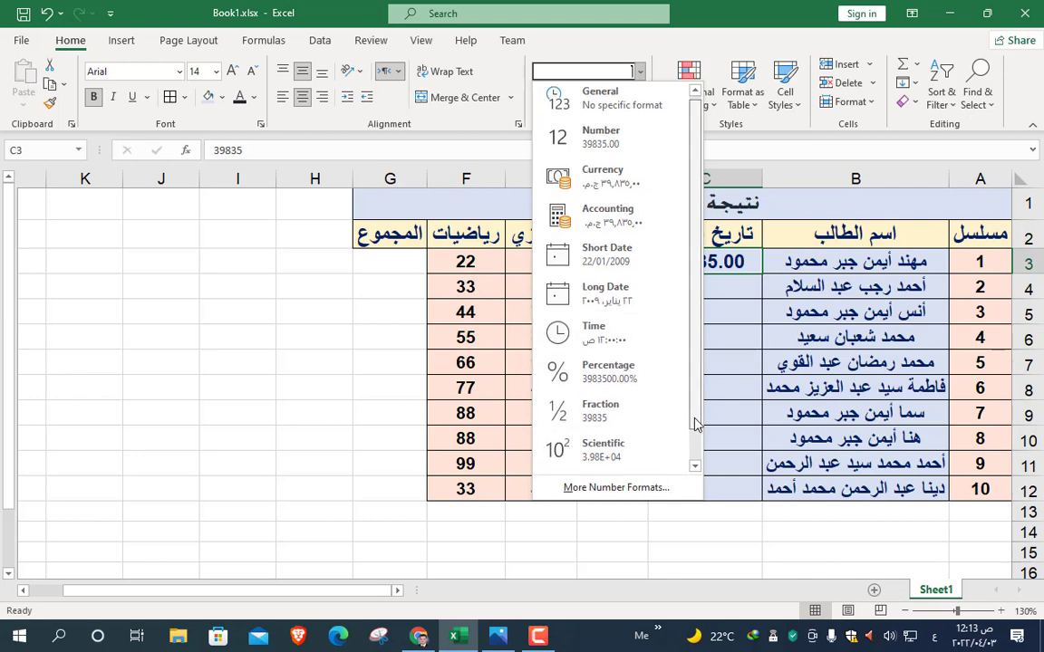
left_click_drag(695, 426, 693, 460)
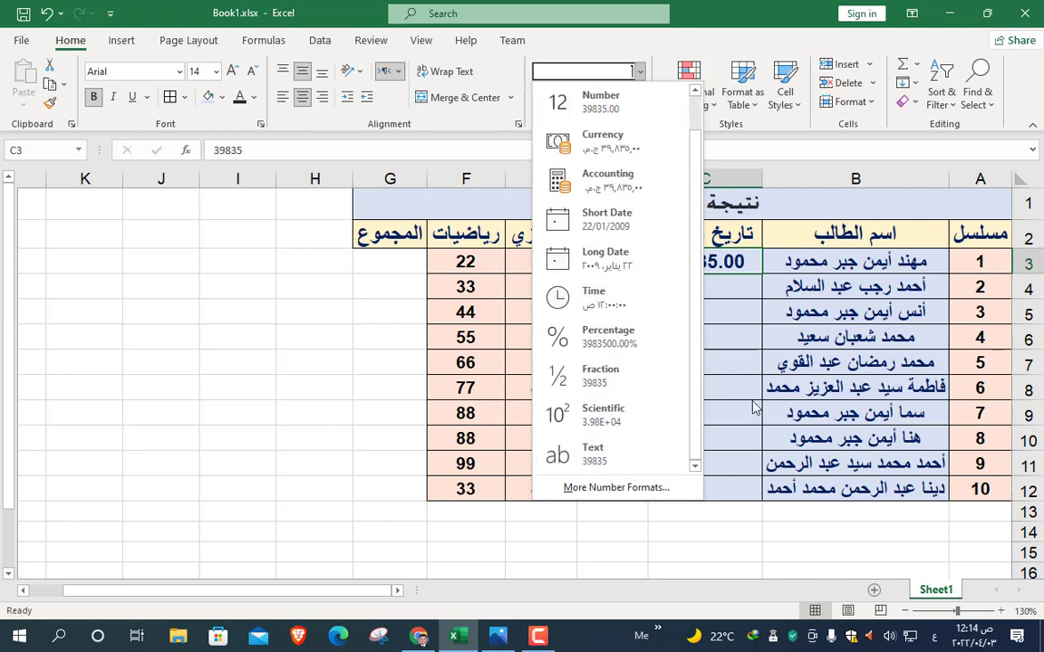
Format the serial number heading in A2 as Text.
left_click(975, 238)
left_click(975, 238)
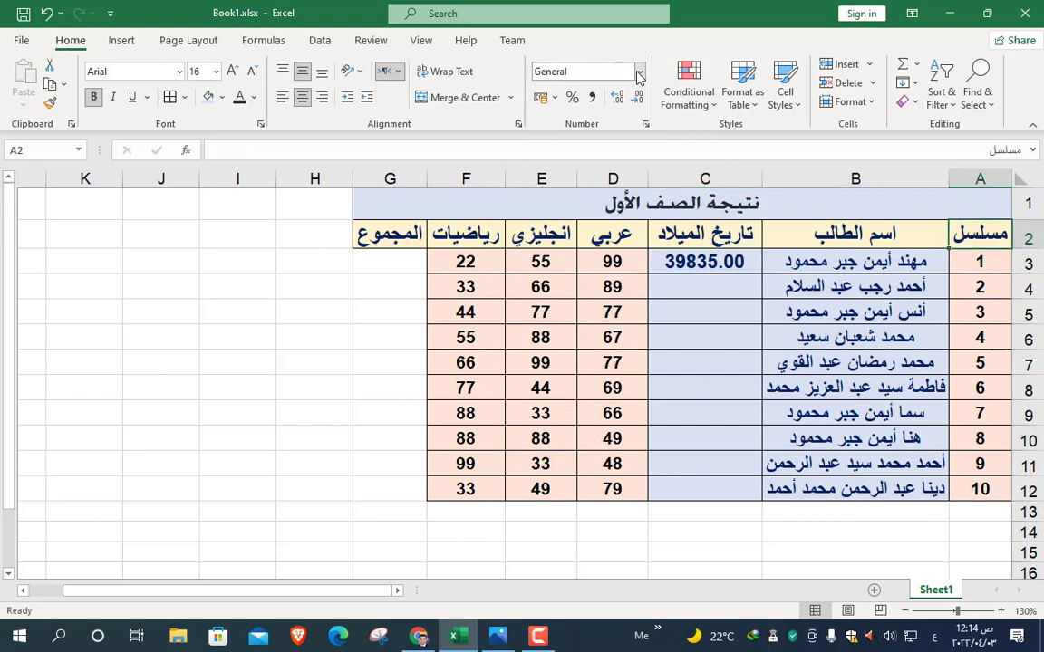
left_click(640, 70)
scroll(605, 438, "down", 1)
left_click(604, 451)
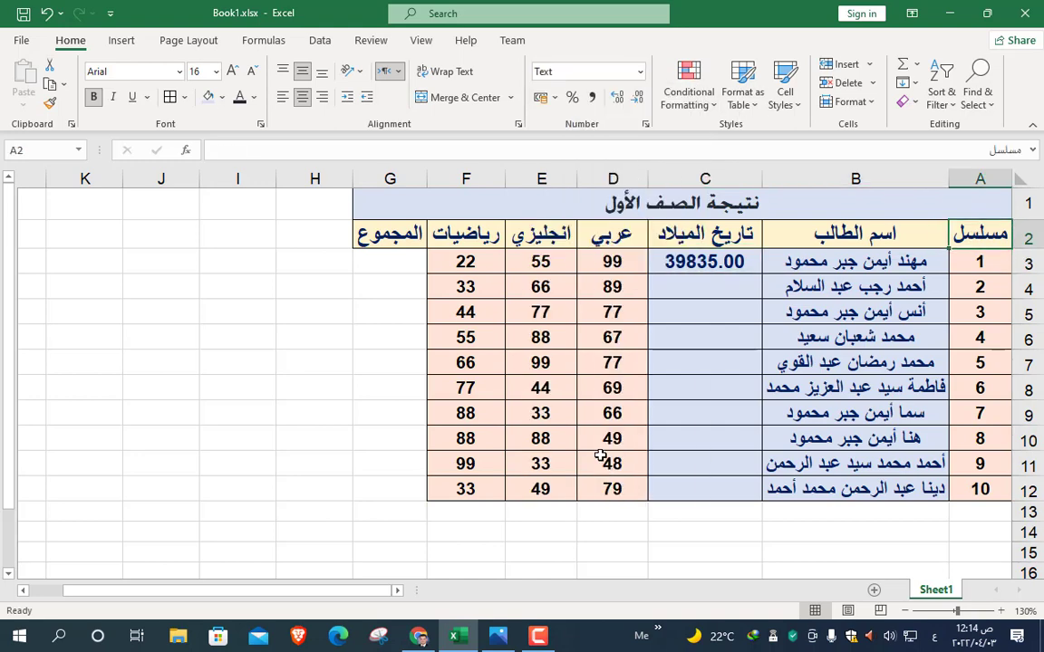
Format the first student's birth date in C3 as Short Date.
left_click(658, 251)
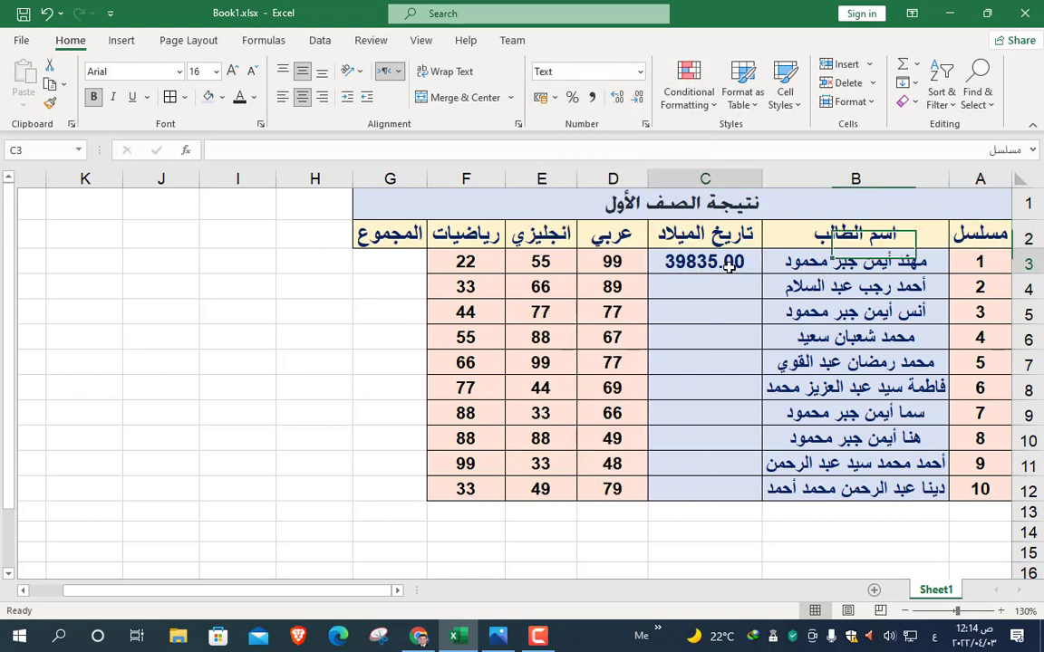
left_click(638, 71)
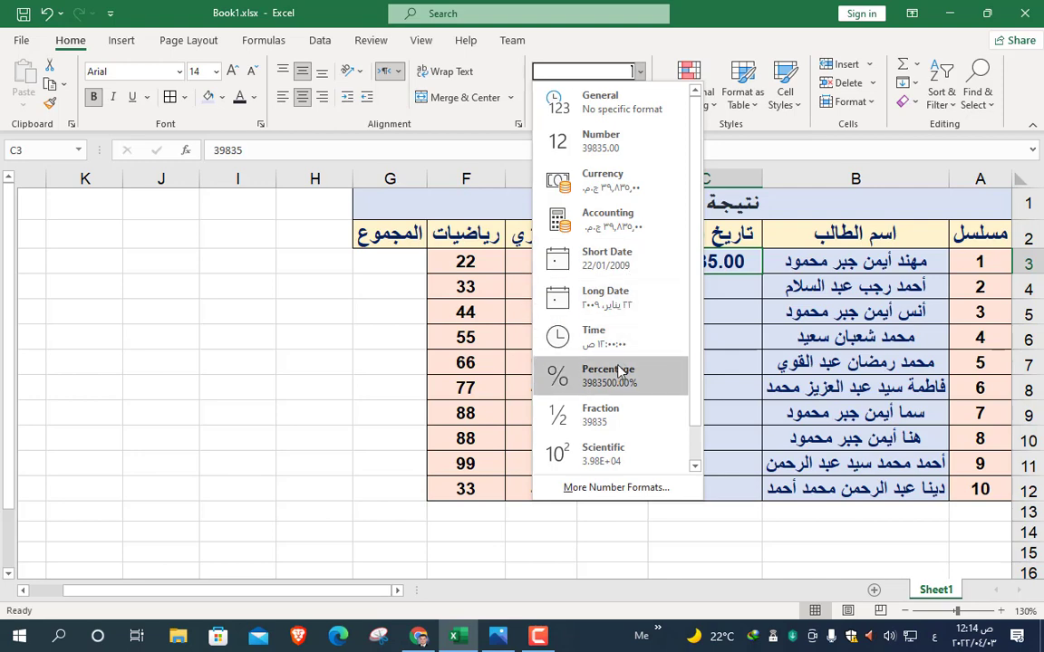
left_click(621, 265)
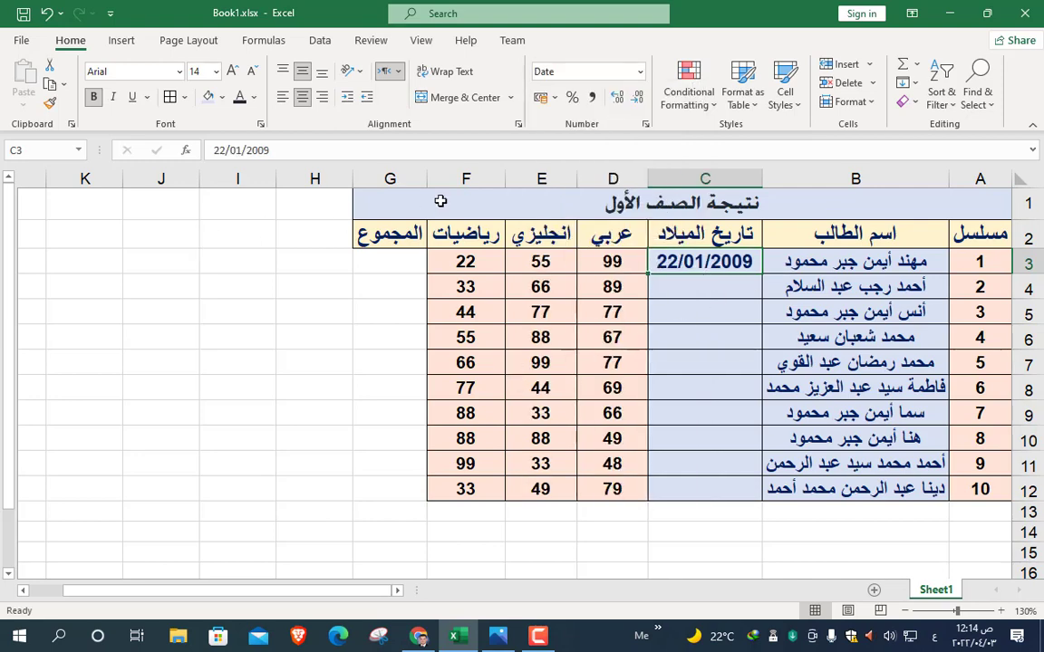
Add the heading "ثمن السلعه" in I2 and widen column I to fit it.
left_click(612, 179)
left_click(314, 178)
left_click(332, 212)
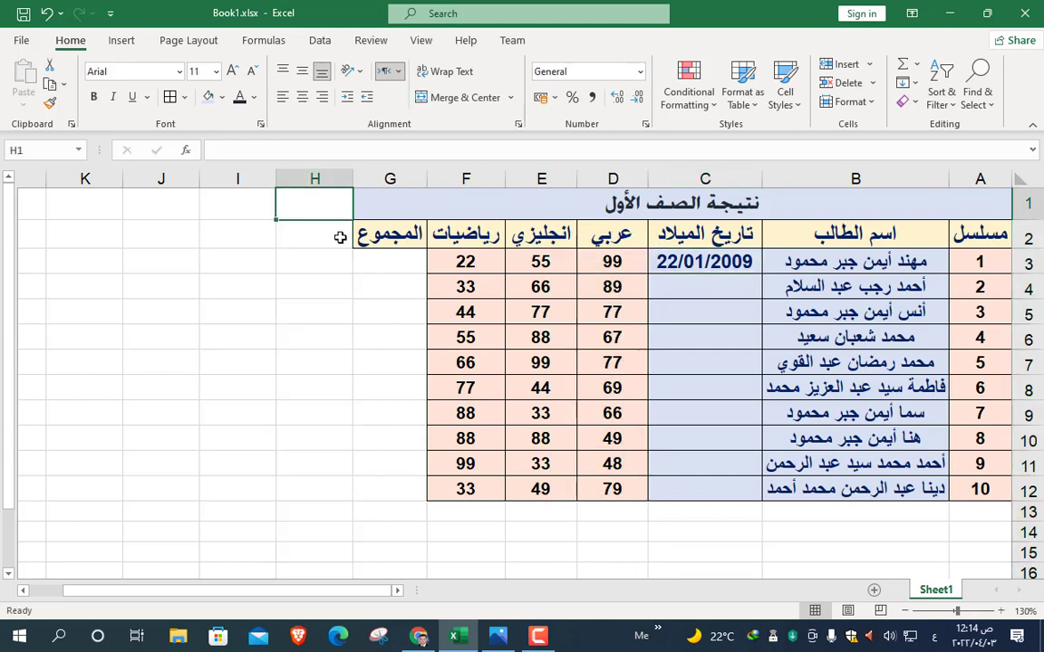
left_click(337, 234)
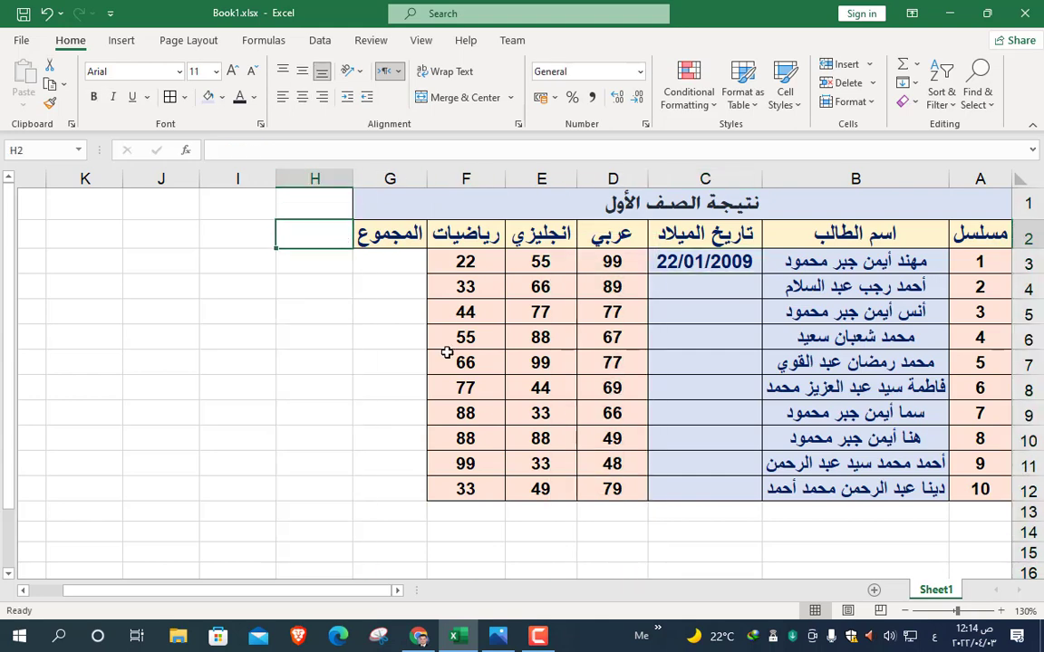
left_click(238, 235)
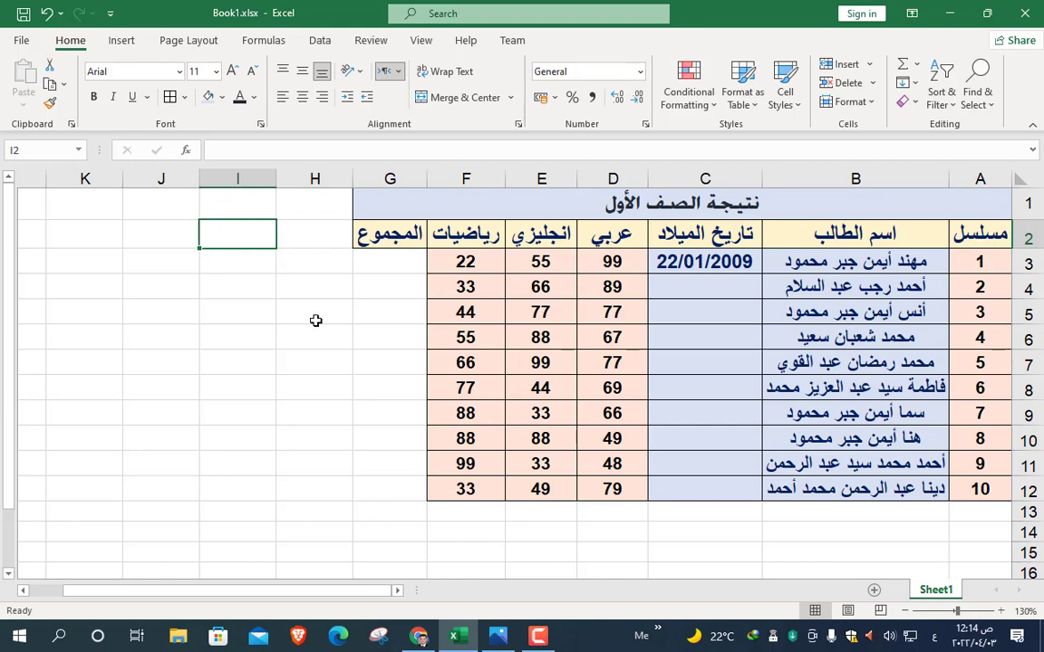
type("ا")
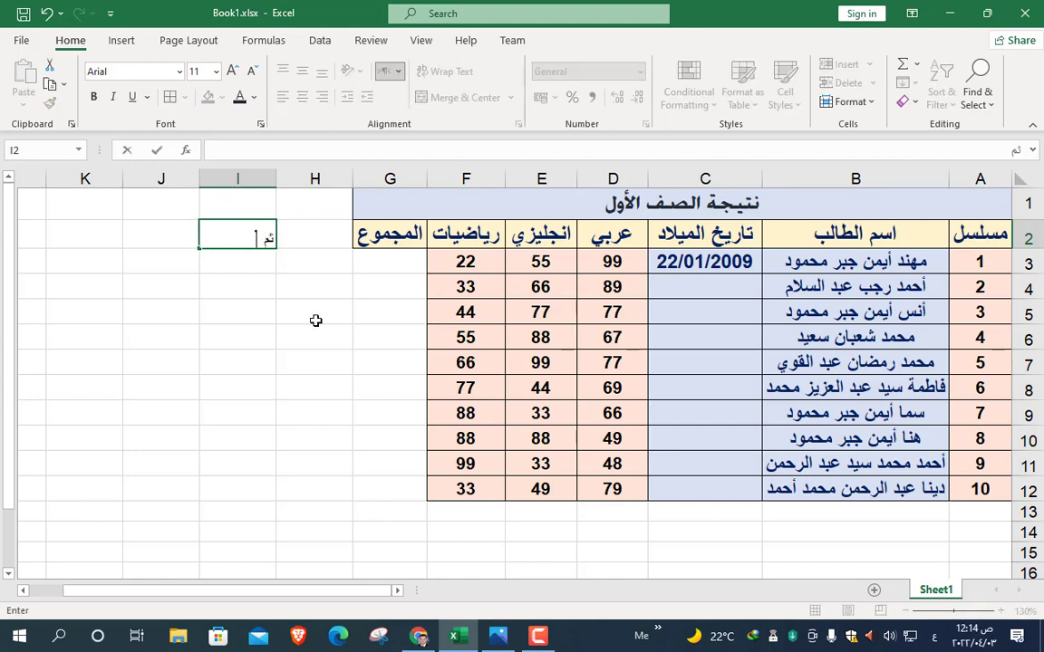
type("من السلعه")
key("Return")
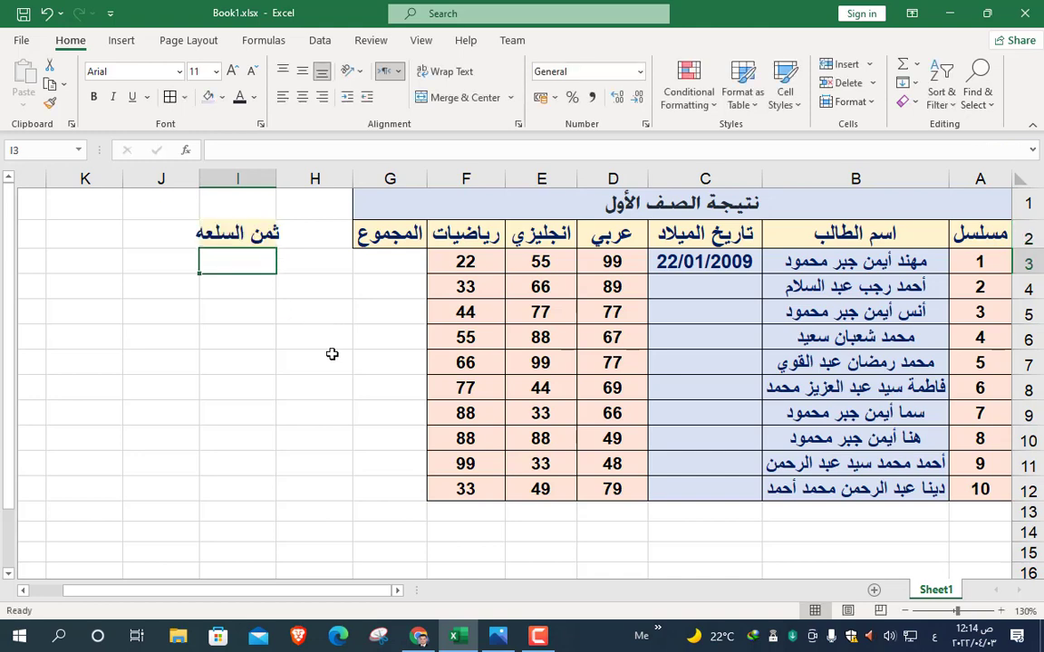
left_click_drag(200, 177, 184, 177)
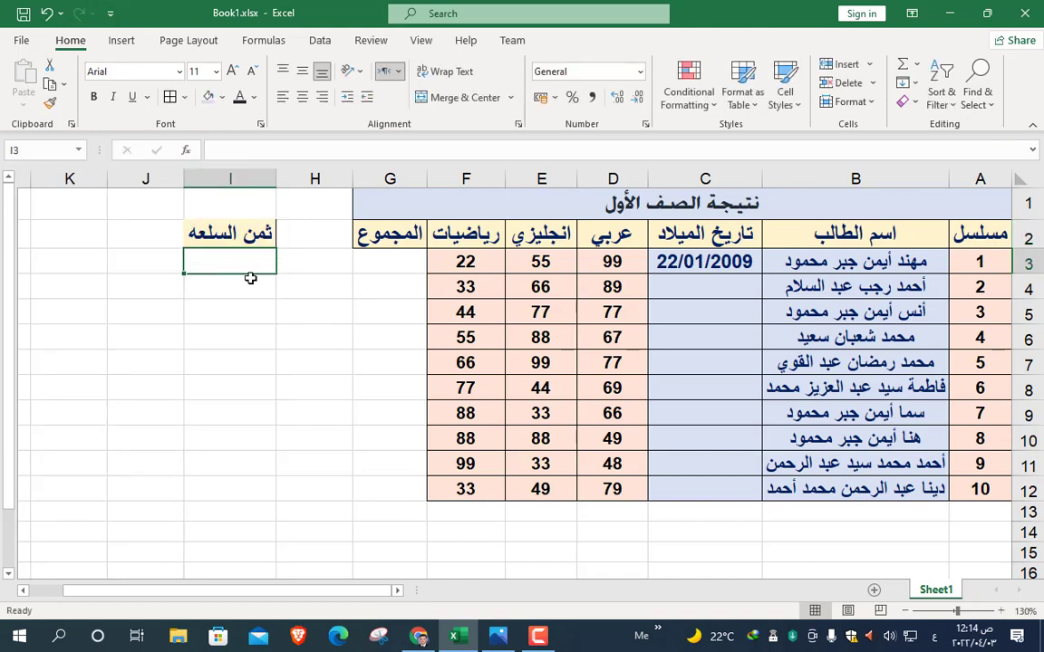
Enter the price 60 in I3 and format it as Currency.
type("66")
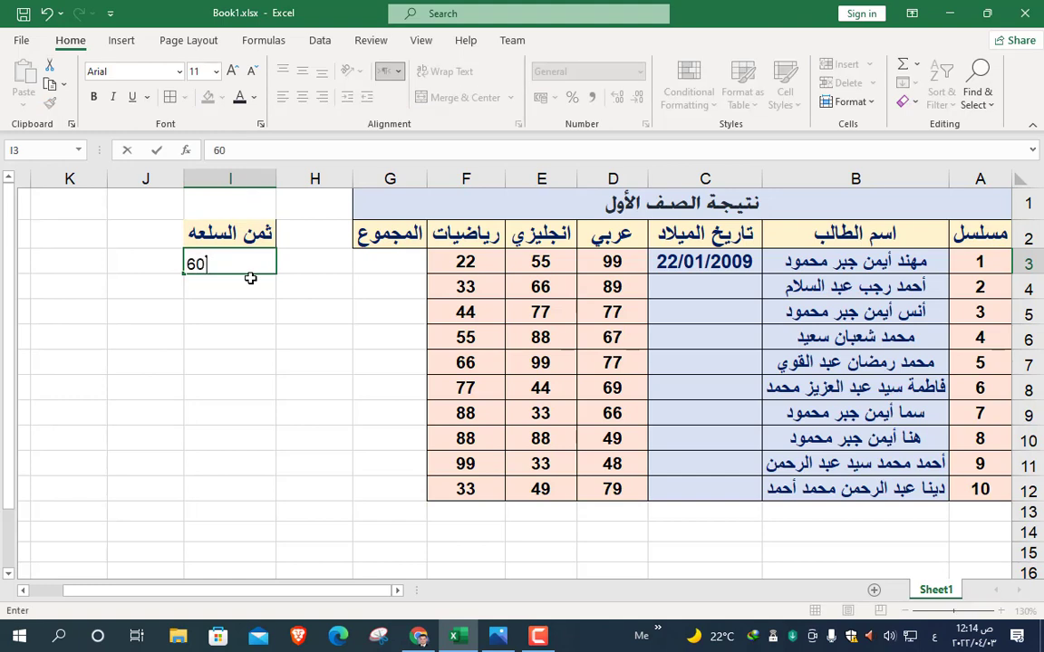
left_click(157, 149)
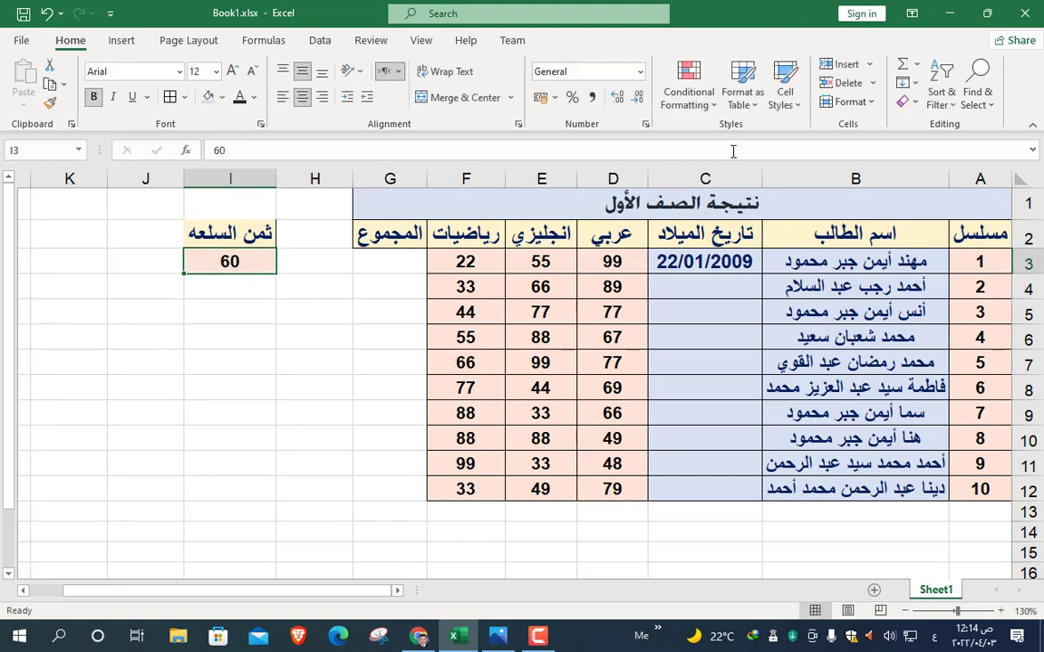
left_click(639, 71)
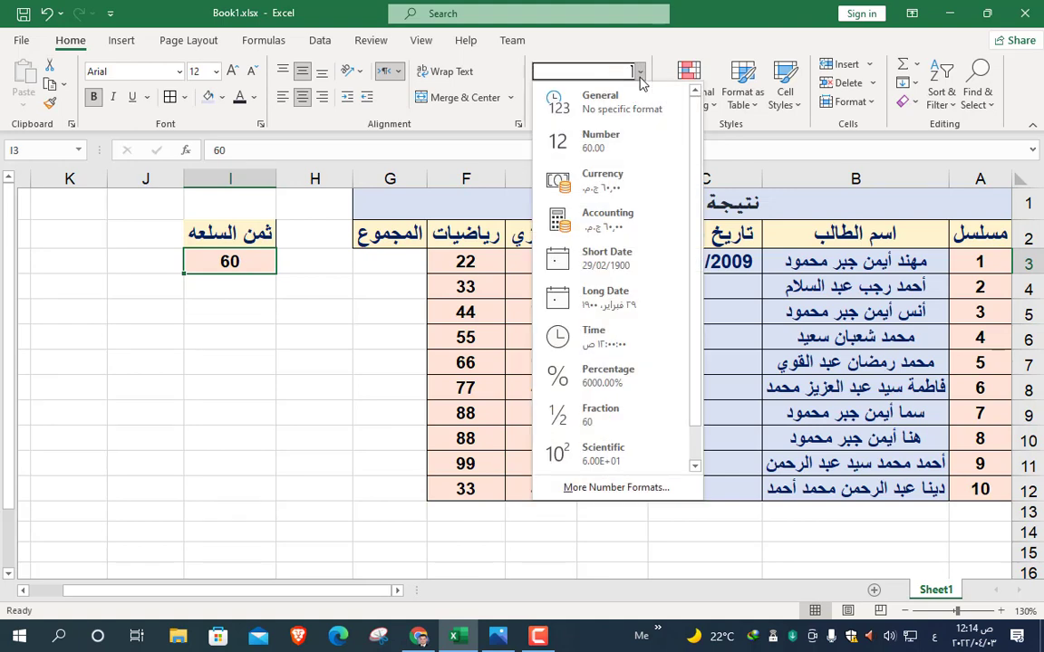
left_click(614, 199)
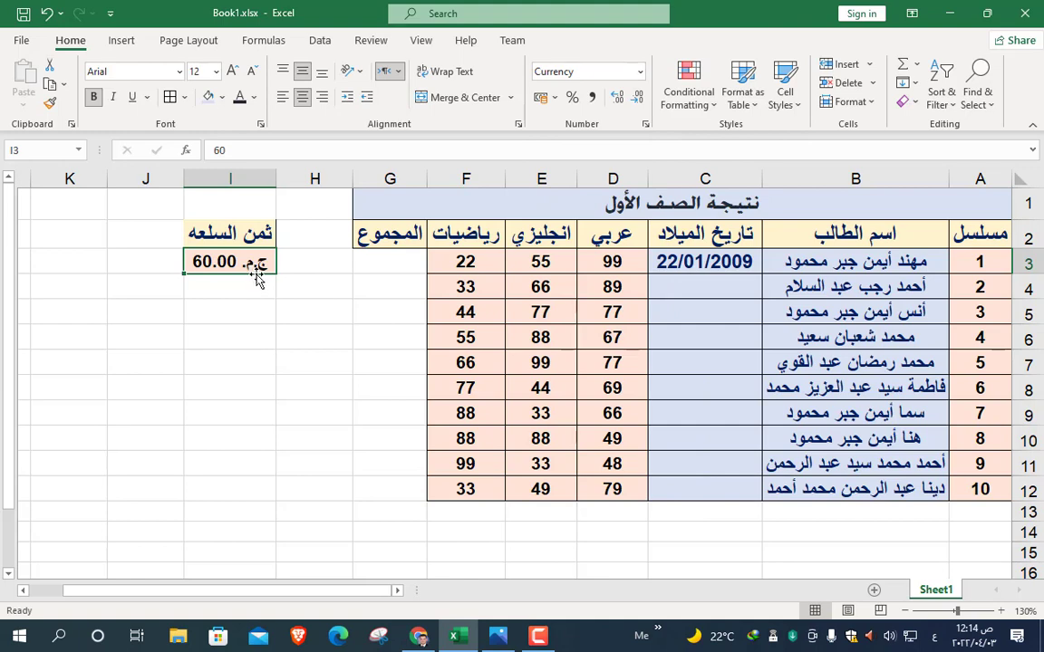
right_click(259, 265)
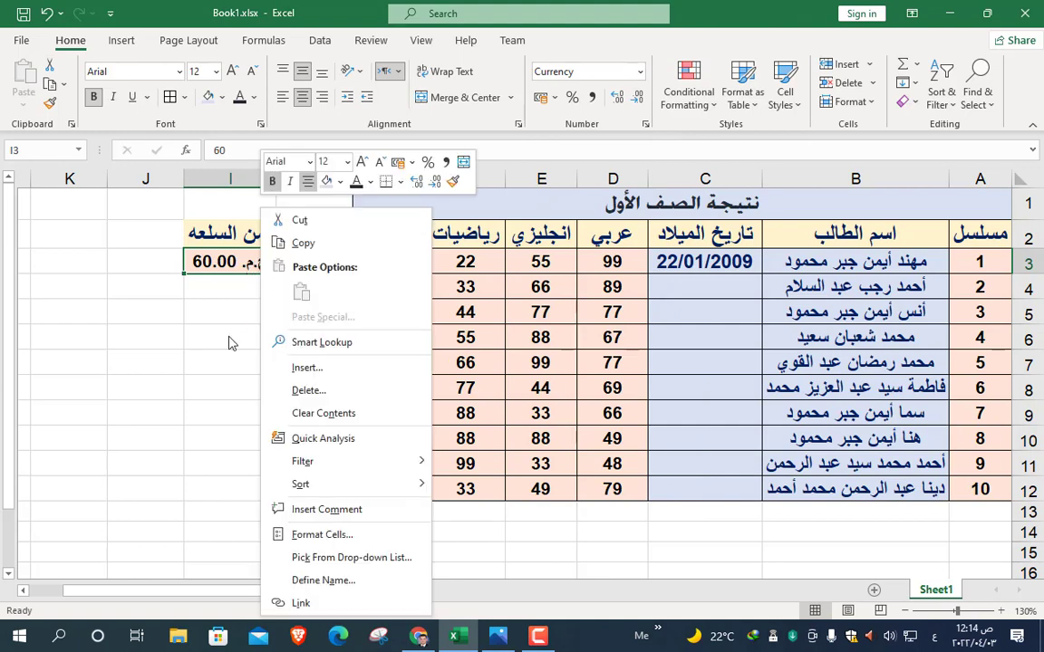
key("Escape")
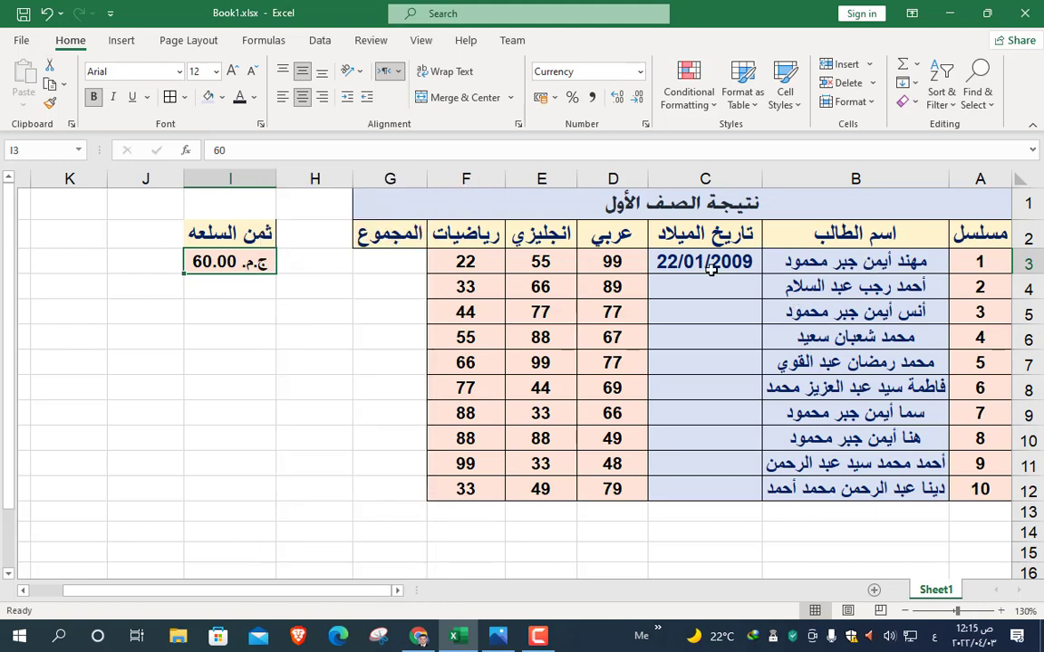
Set the currency symbol of the price in I3 to $ English (United States).
right_click(224, 261)
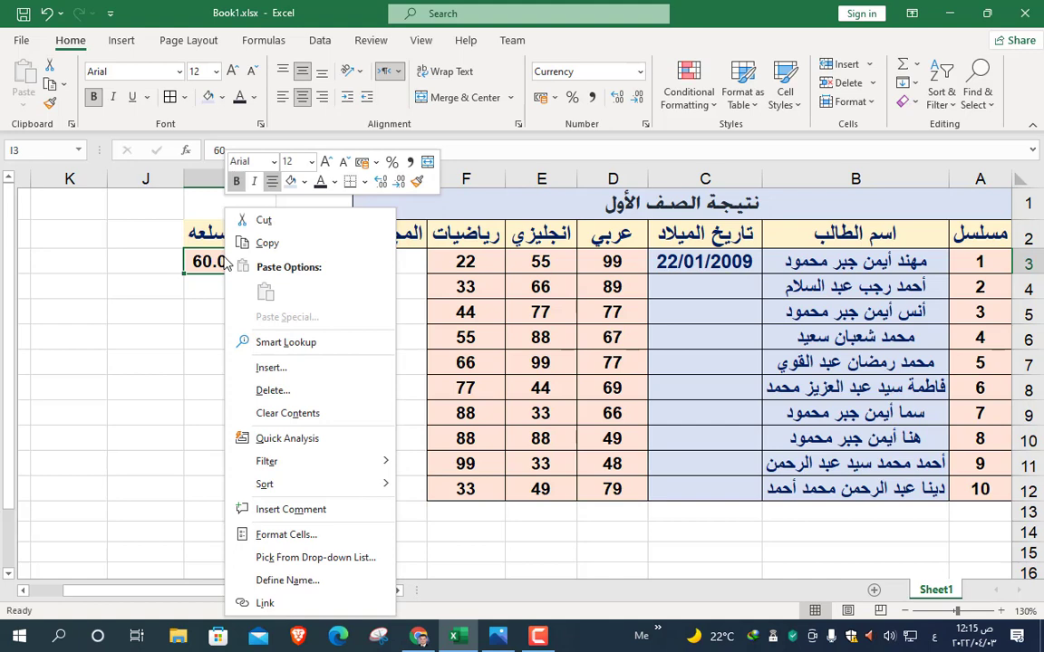
left_click(320, 541)
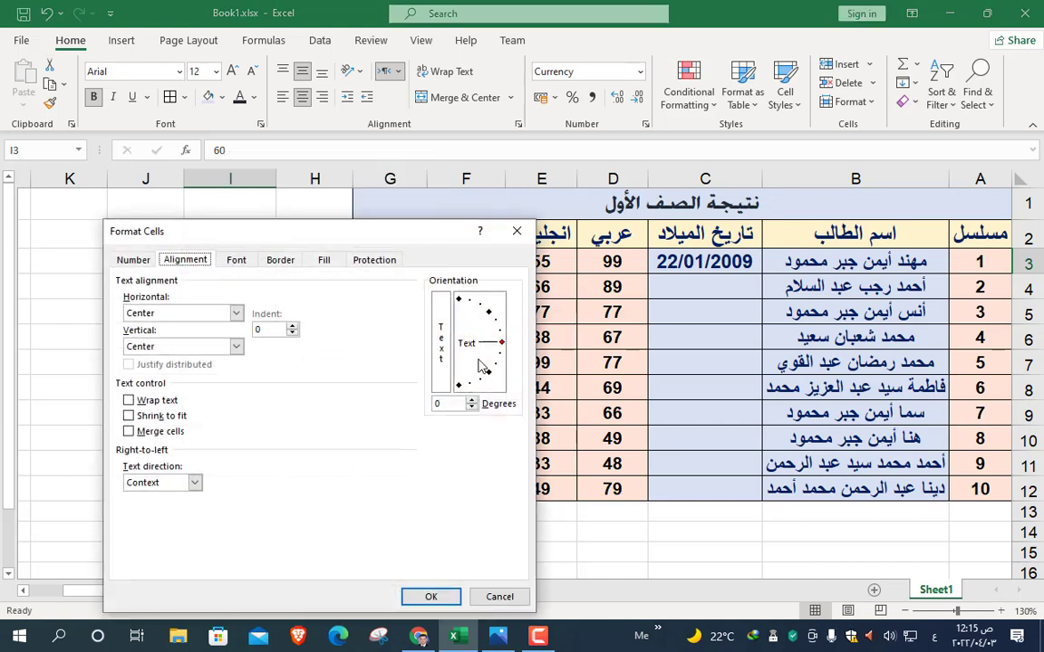
left_click_drag(410, 241, 614, 142)
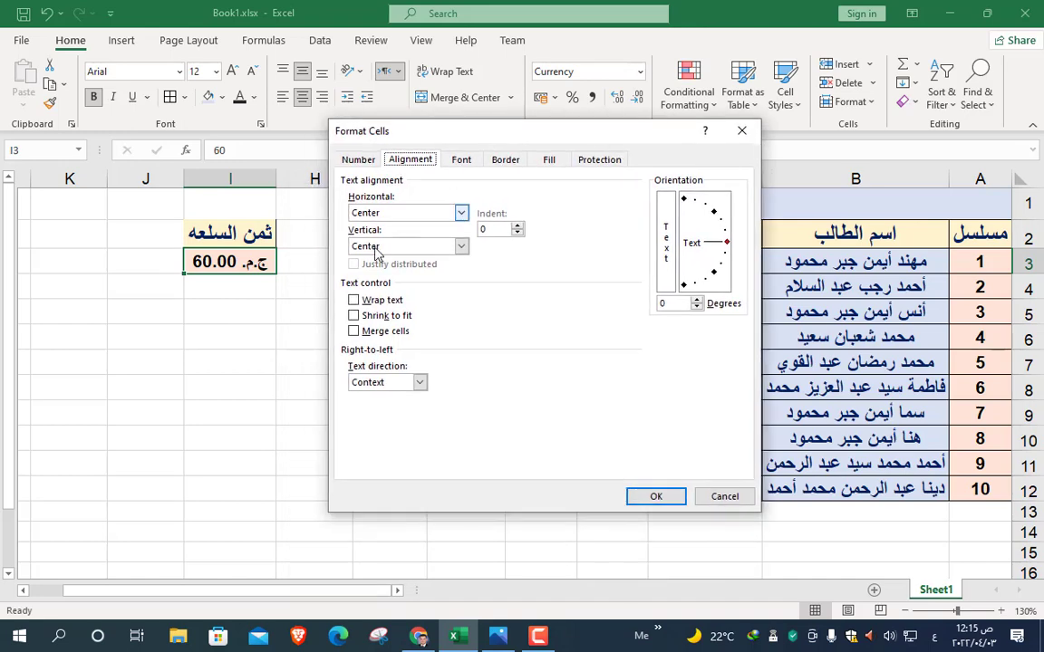
left_click(357, 161)
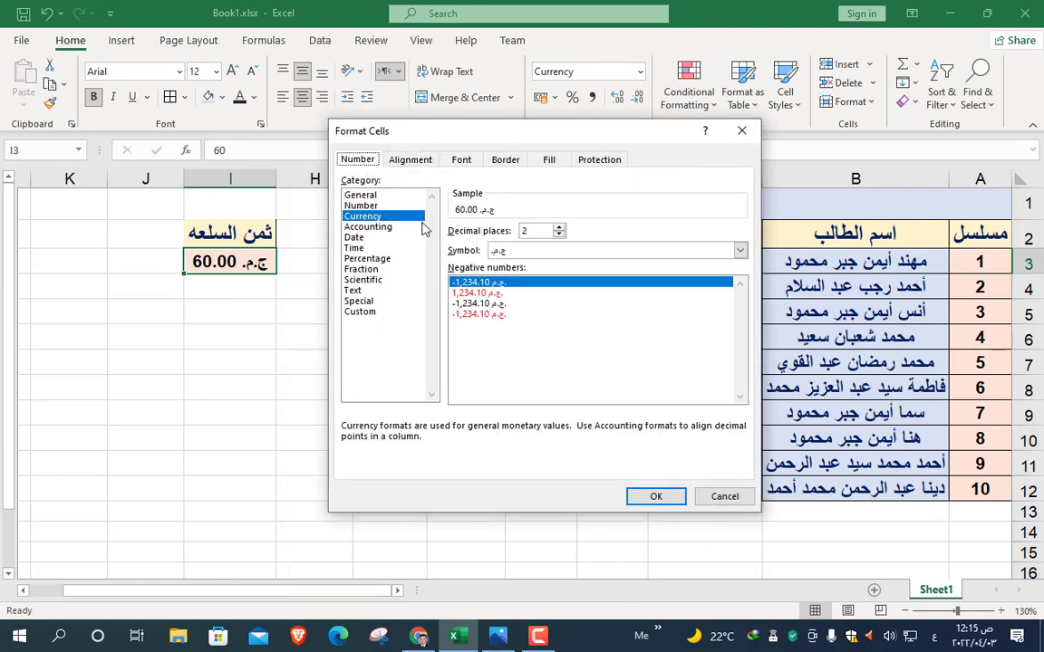
left_click(540, 252)
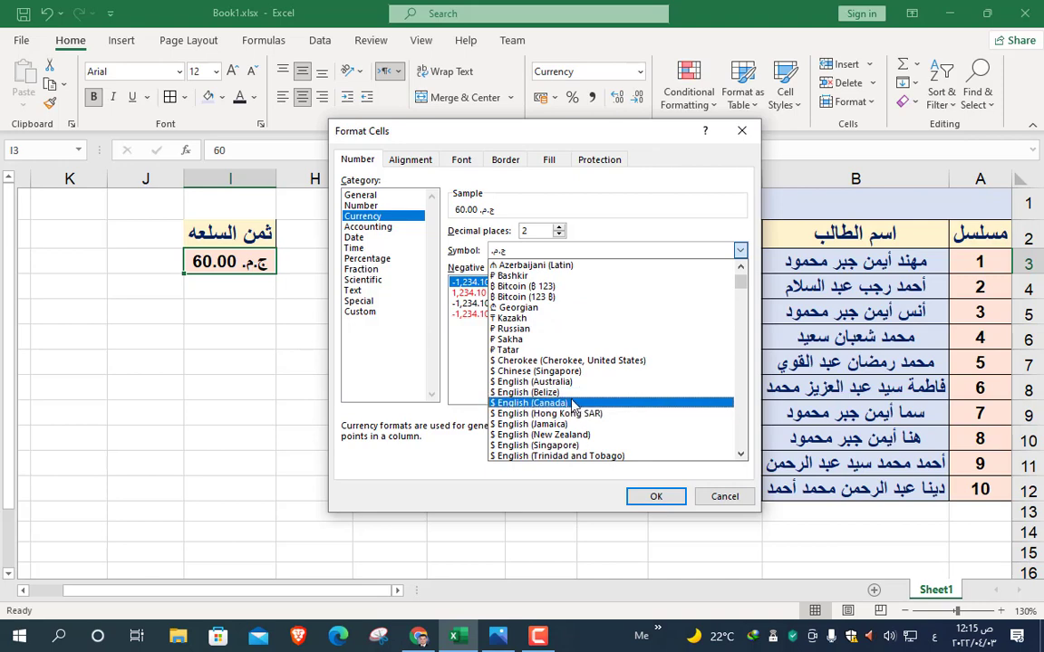
scroll(588, 435, "down", 1)
scroll(588, 435, "down", 1)
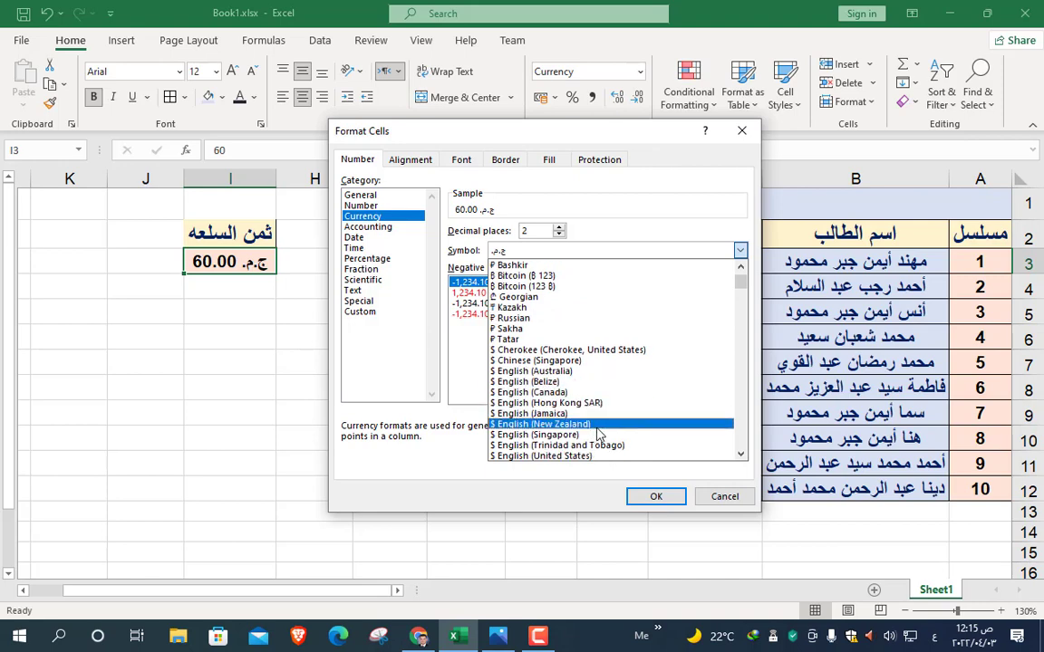
left_click(587, 457)
left_click(652, 494)
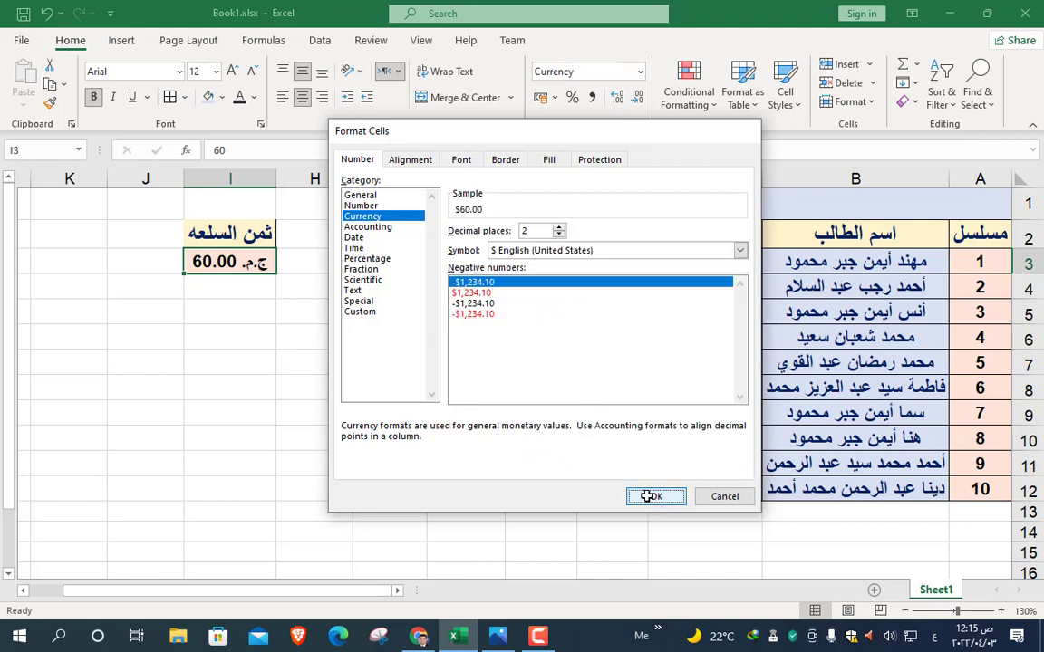
Set the currency symbol of the price in I3 to the Egyptian pound, ج.م.
right_click(254, 262)
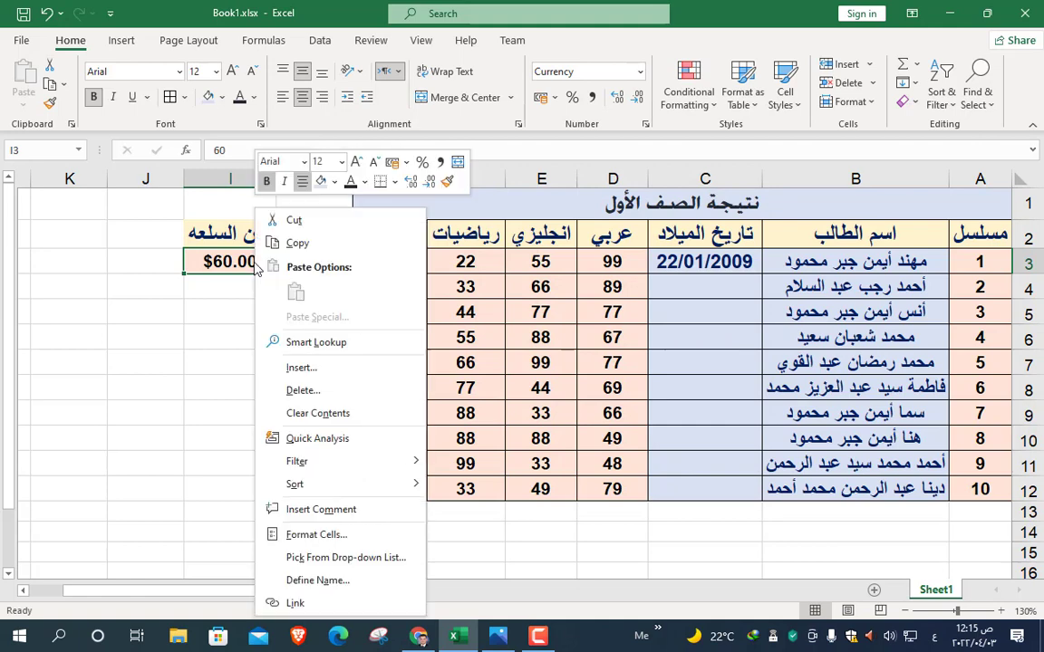
left_click(364, 534)
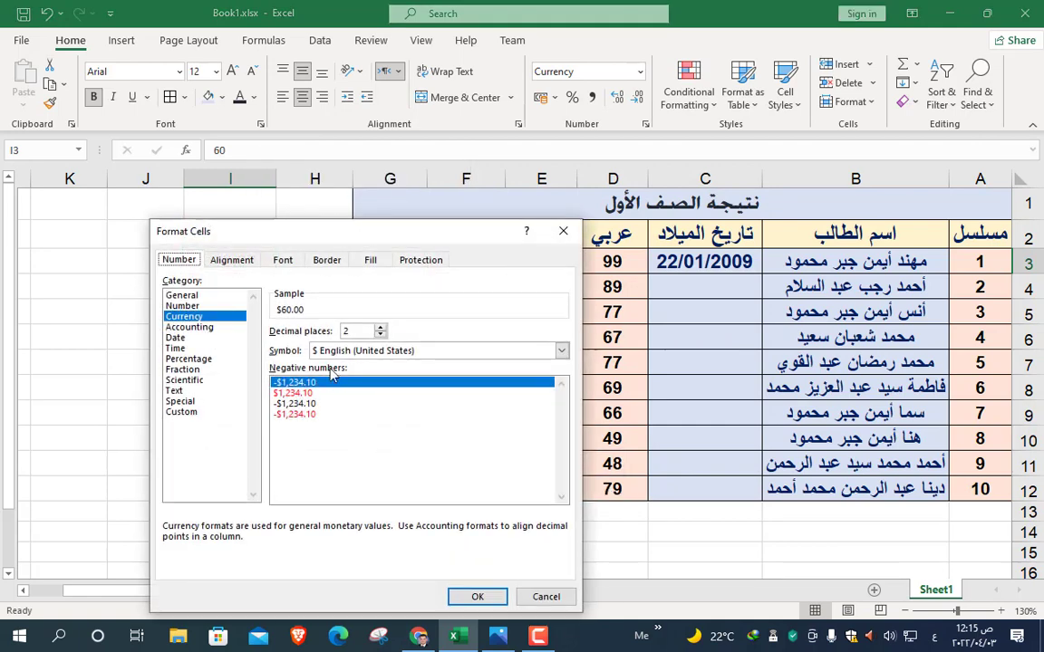
left_click(361, 355)
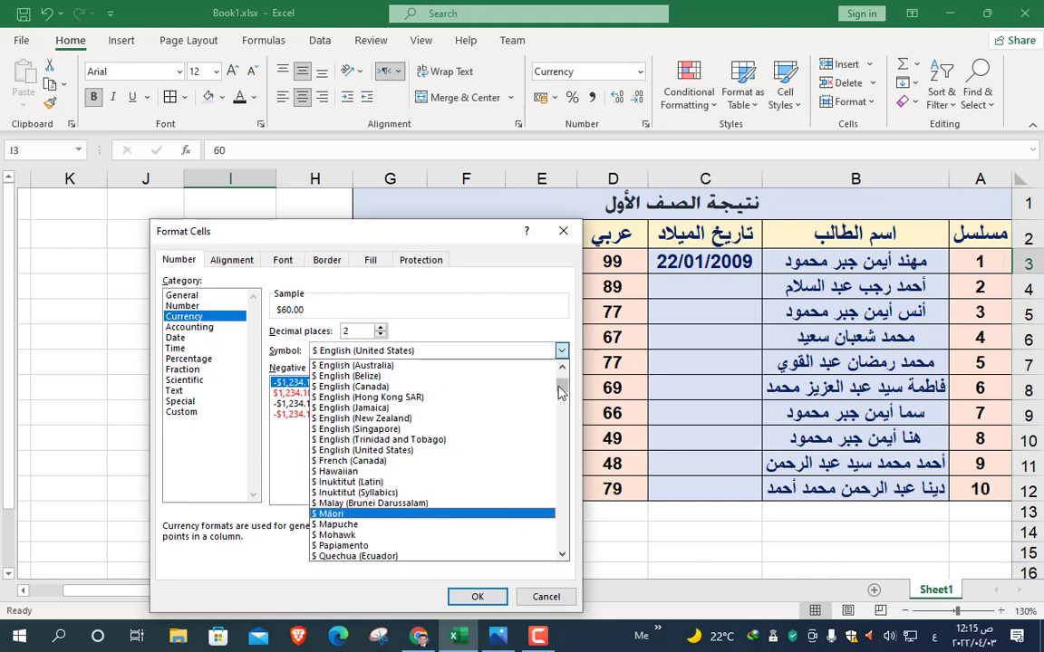
scroll(561, 362, "up", 5)
left_click(326, 375)
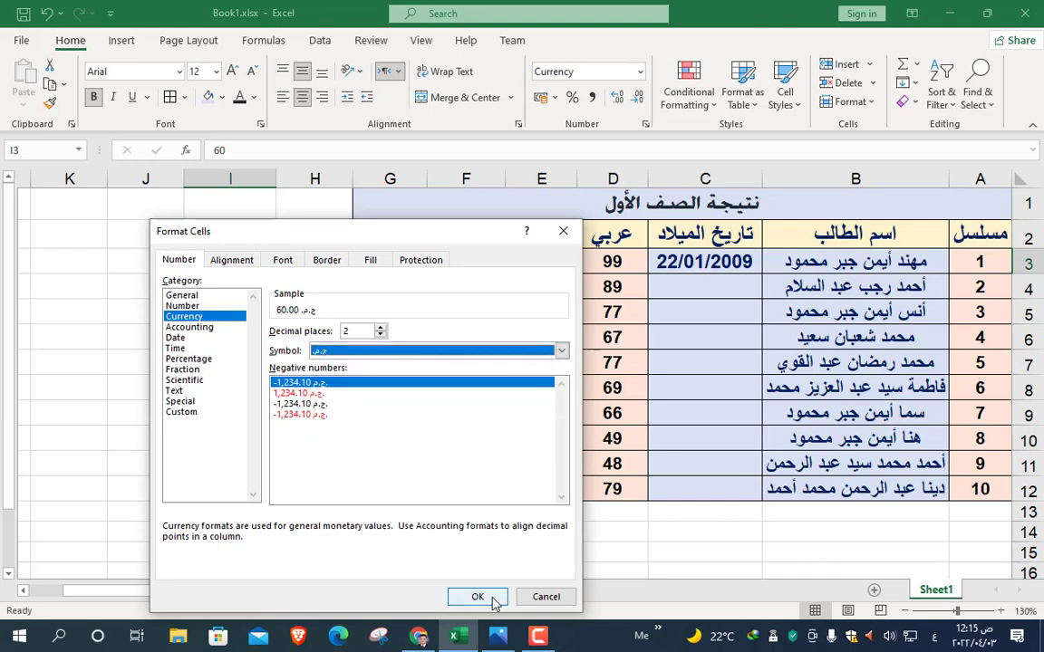
left_click(492, 599)
Format the first student's birth date in C3 with the long Arabic date type showing the month name, keeping the Arabic (Egypt) locale.
left_click(703, 268)
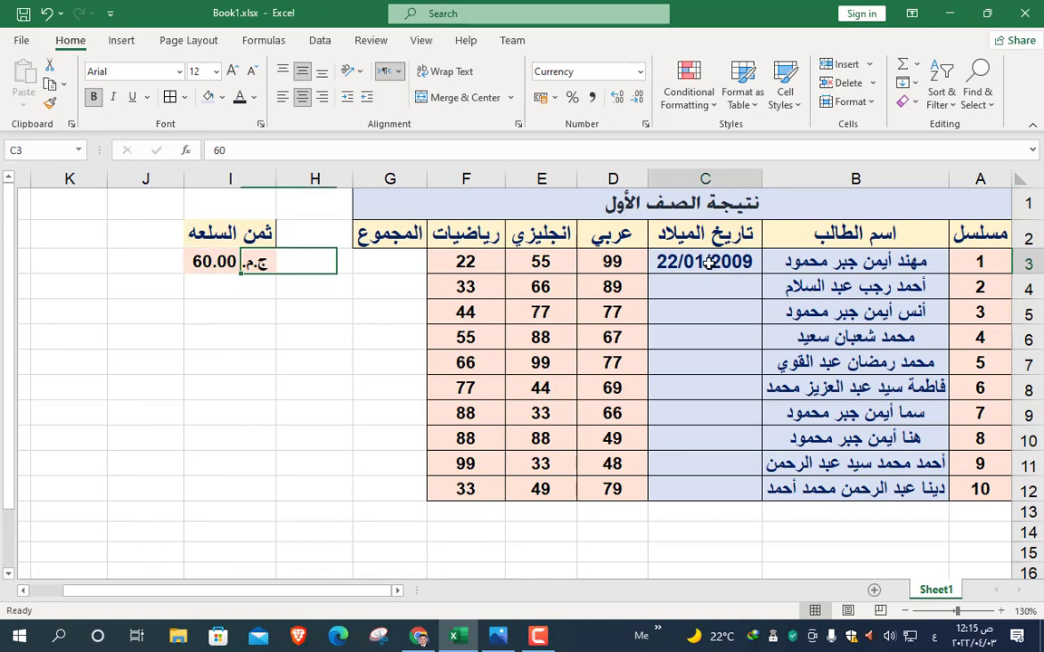
right_click(703, 268)
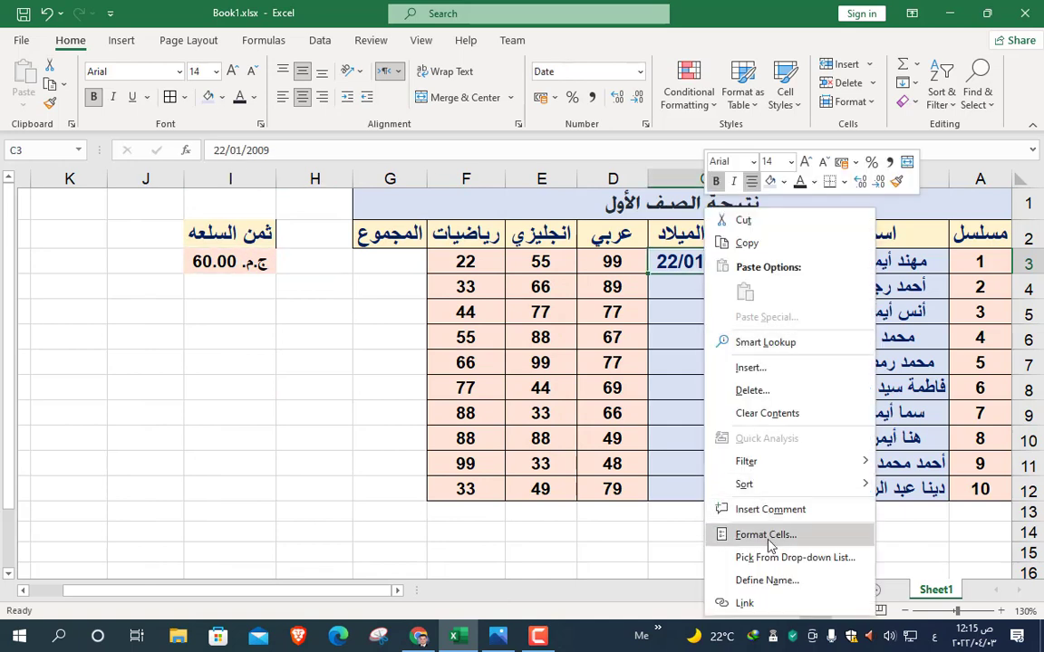
left_click(774, 533)
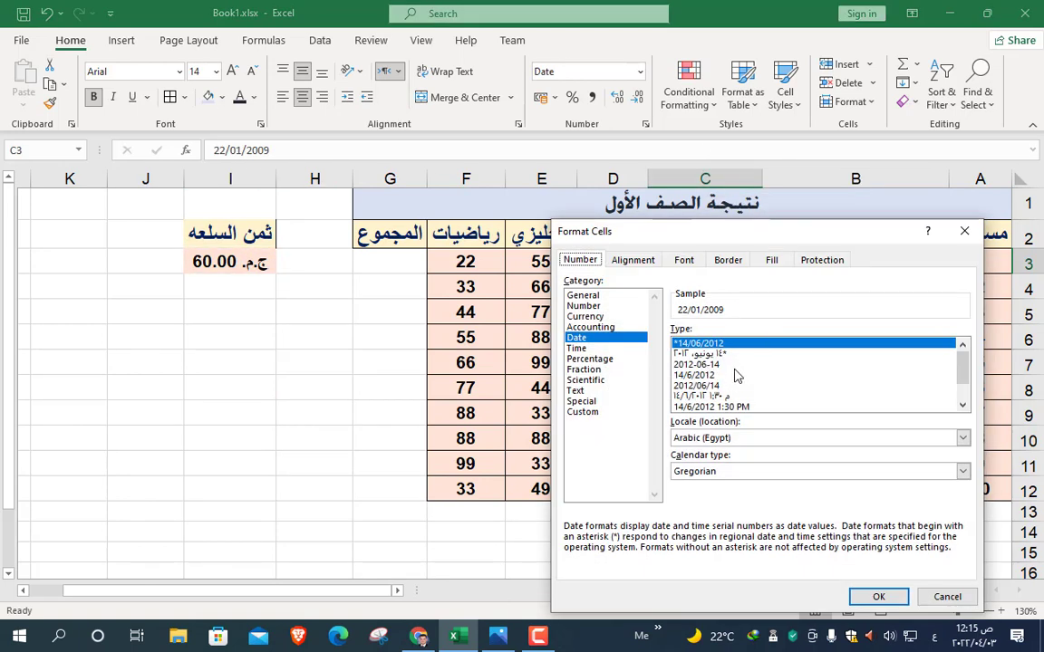
left_click(706, 353)
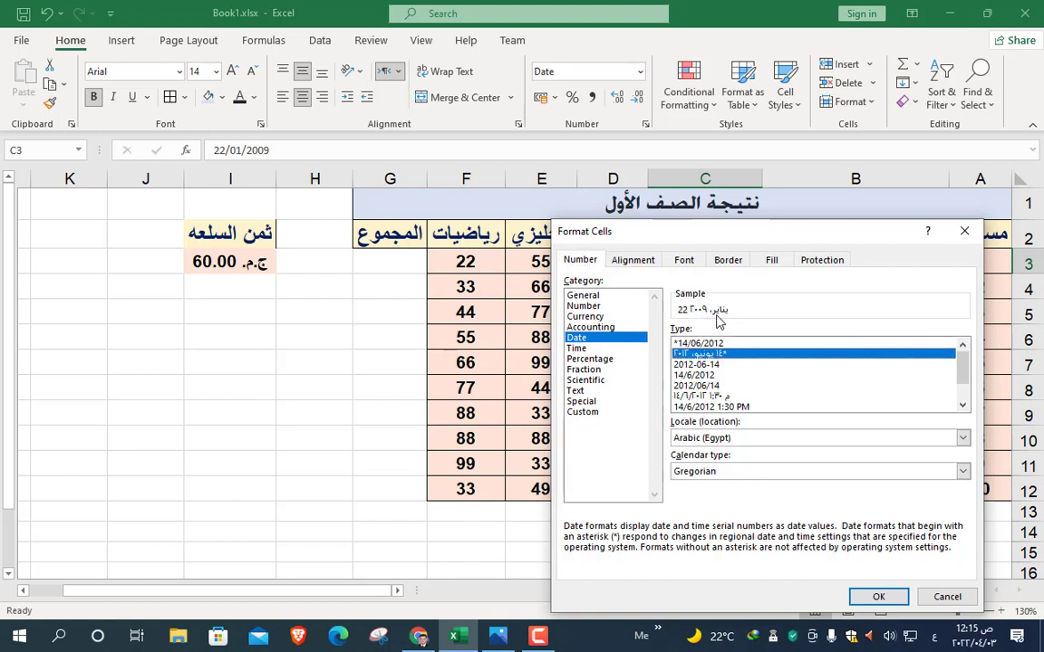
key("Down")
key("Down")
key("Down")
key("Down")
key("Down")
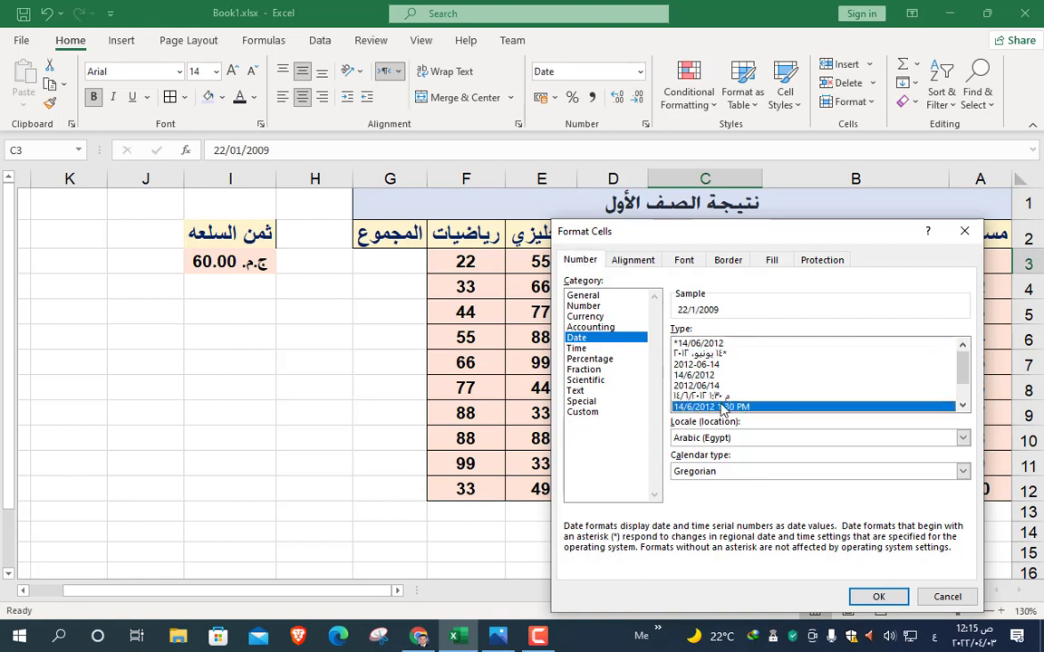
left_click(711, 353)
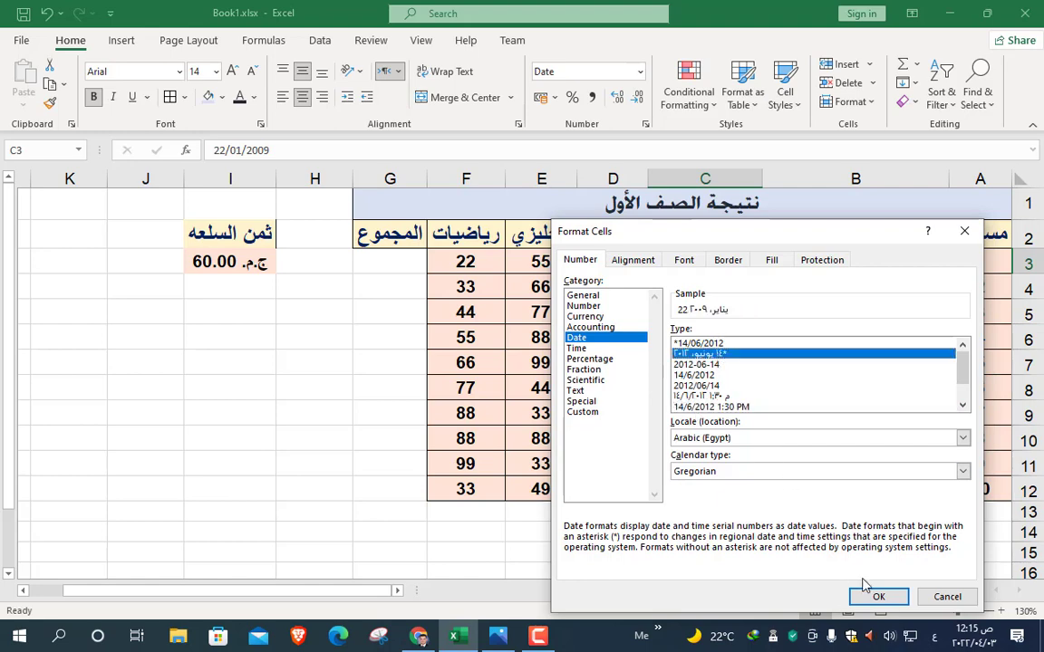
left_click(877, 602)
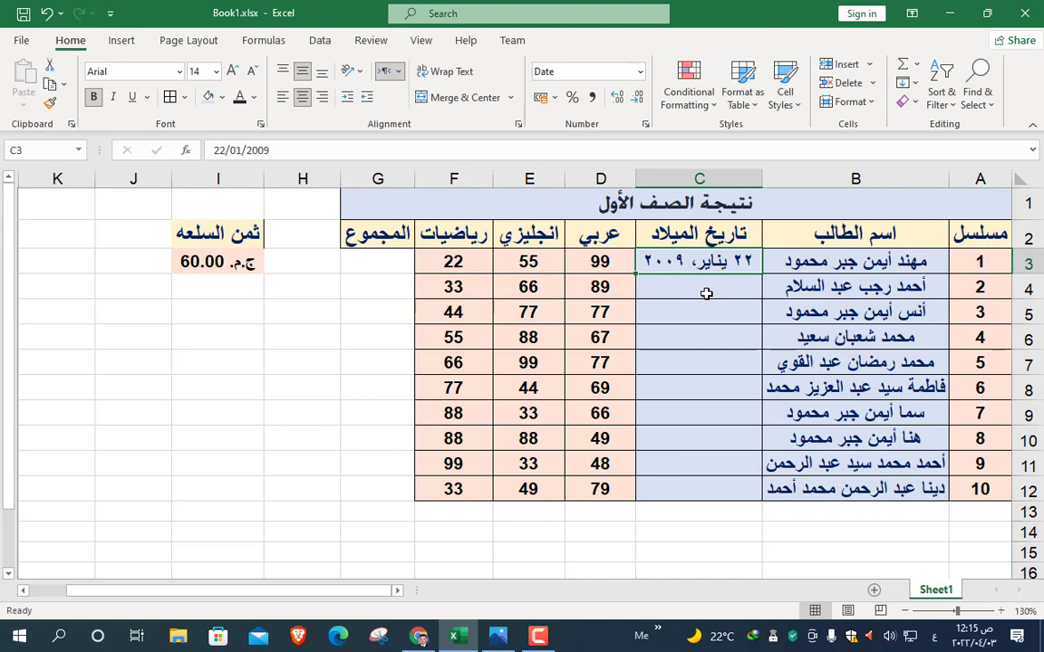
Review the available number formats and the date format settings for the birth date in C3.
left_click(640, 72)
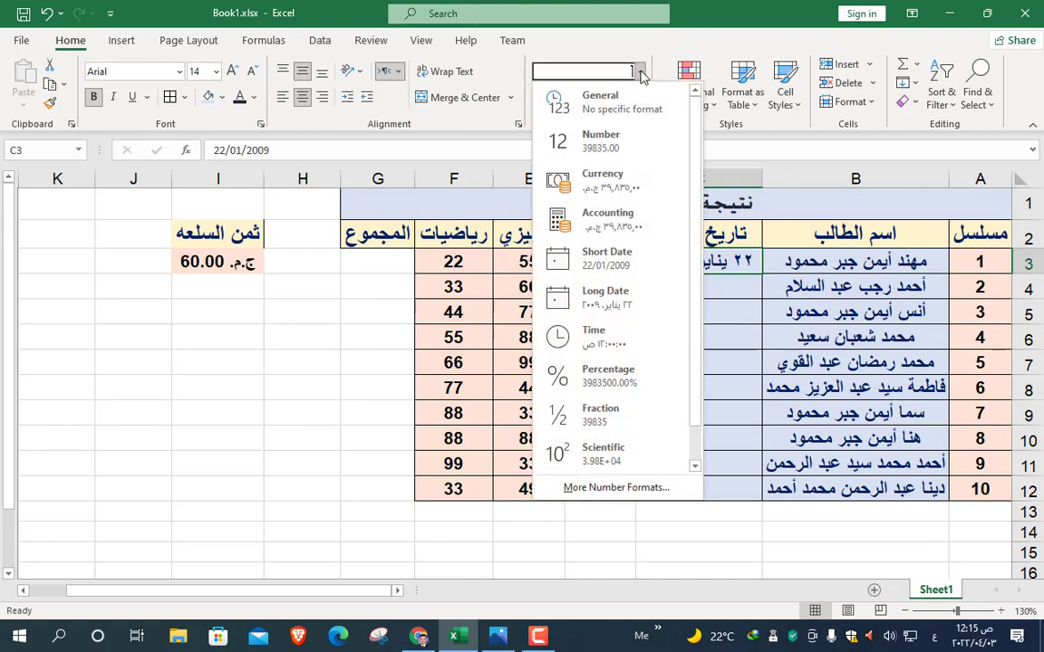
left_click(639, 73)
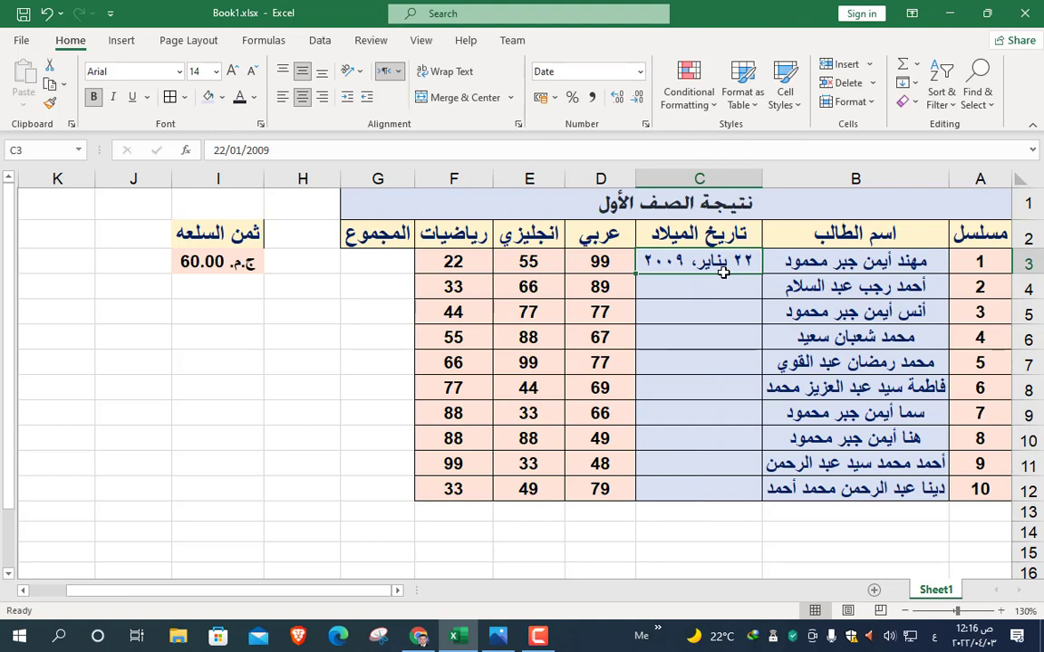
right_click(702, 263)
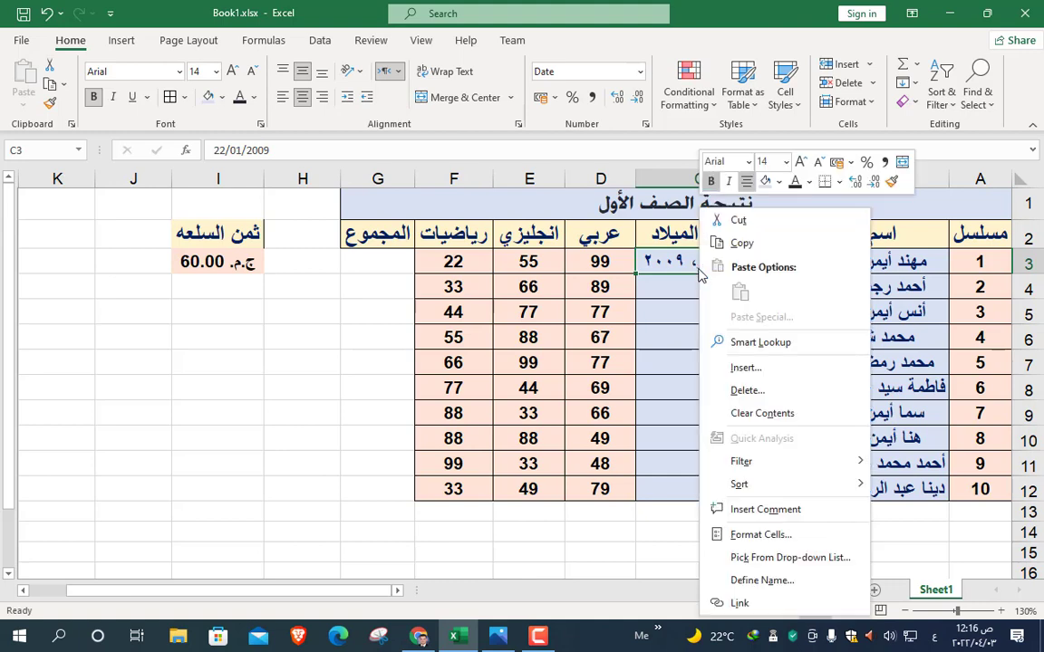
left_click(780, 536)
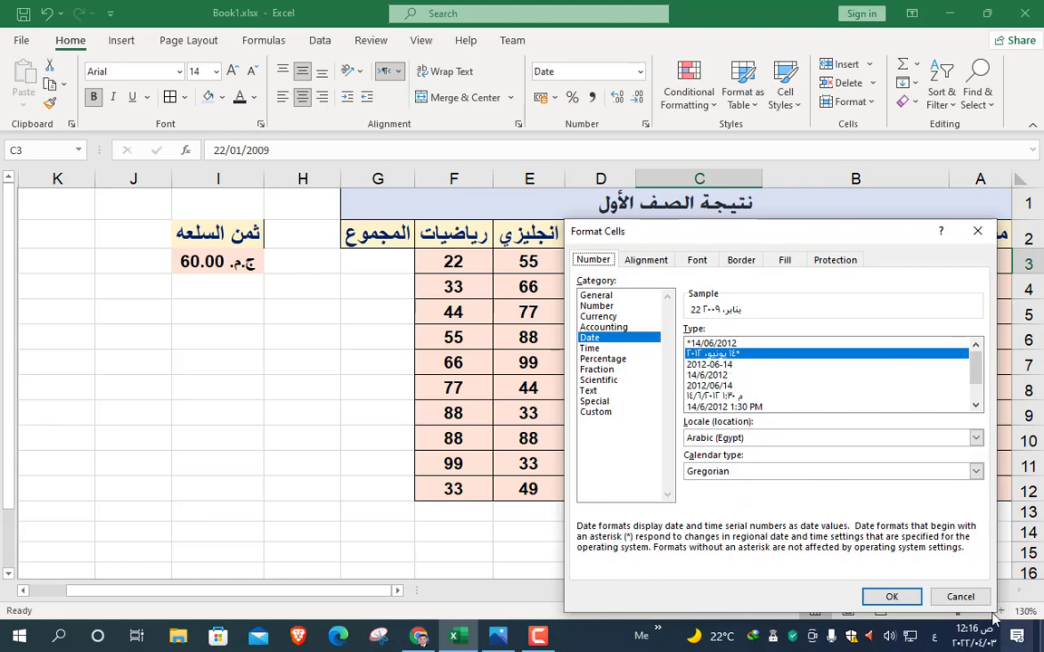
left_click(892, 596)
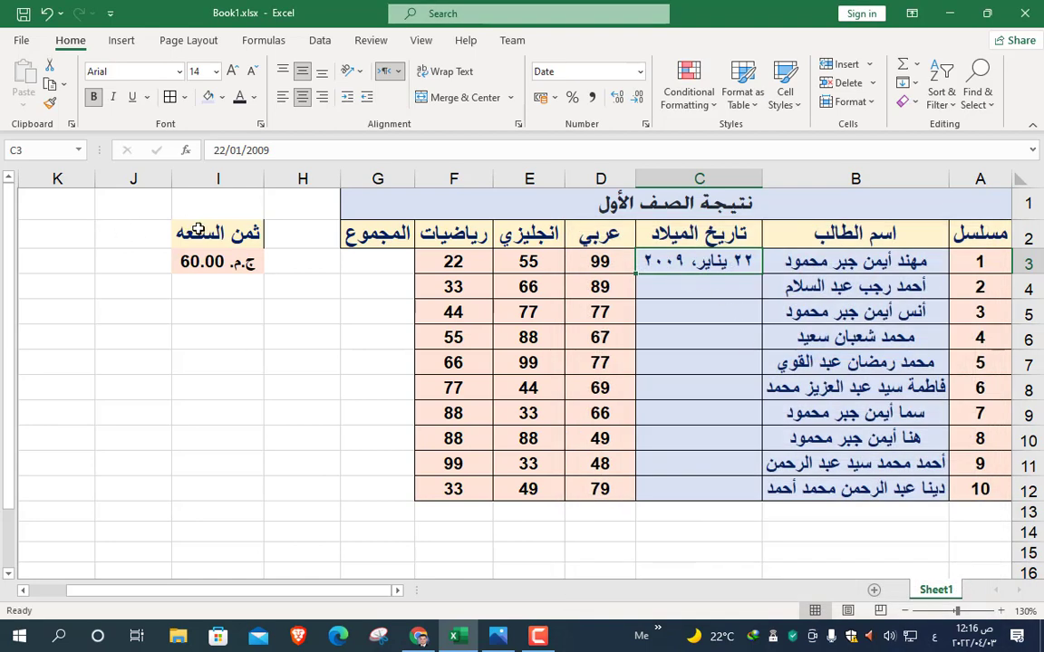
Clear the price heading and value in I2:I3 and undo the clearing.
left_click_drag(181, 234, 195, 261)
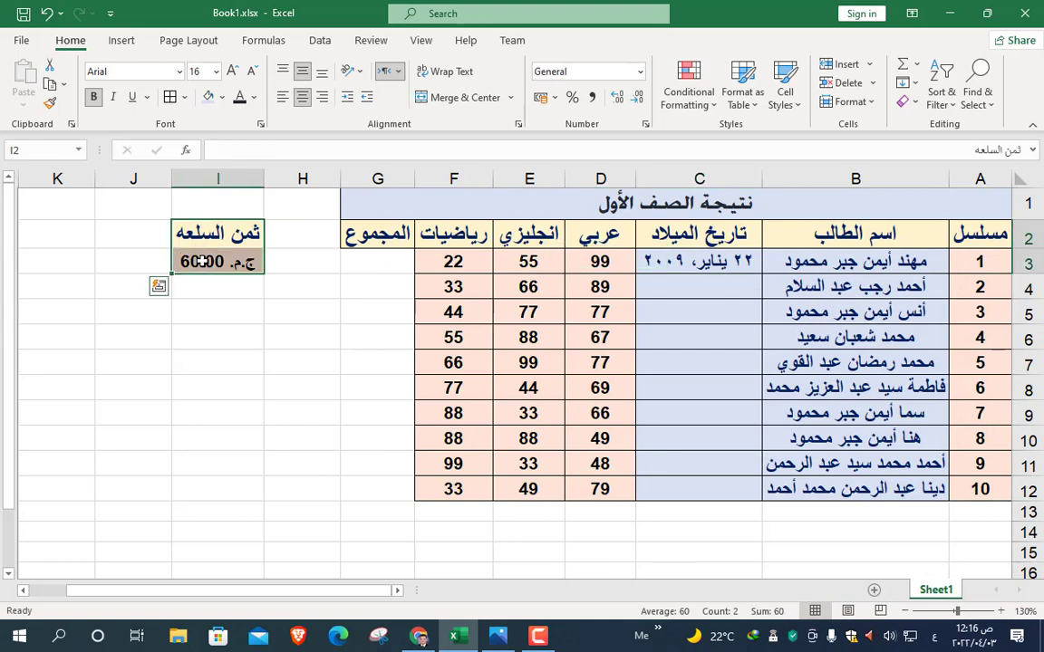
right_click(203, 259)
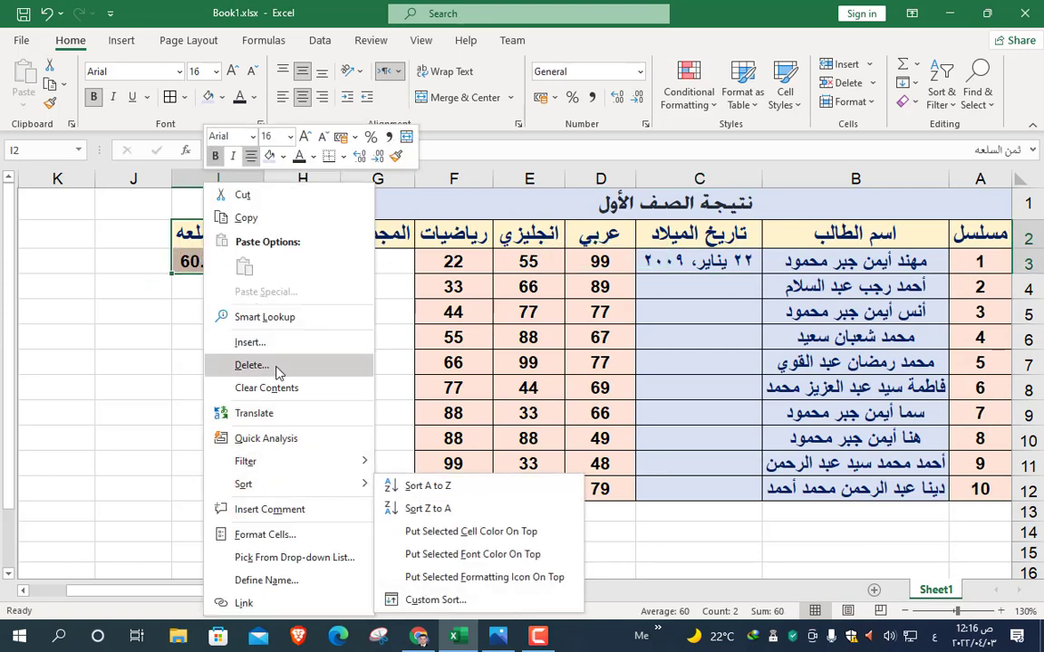
left_click(252, 365)
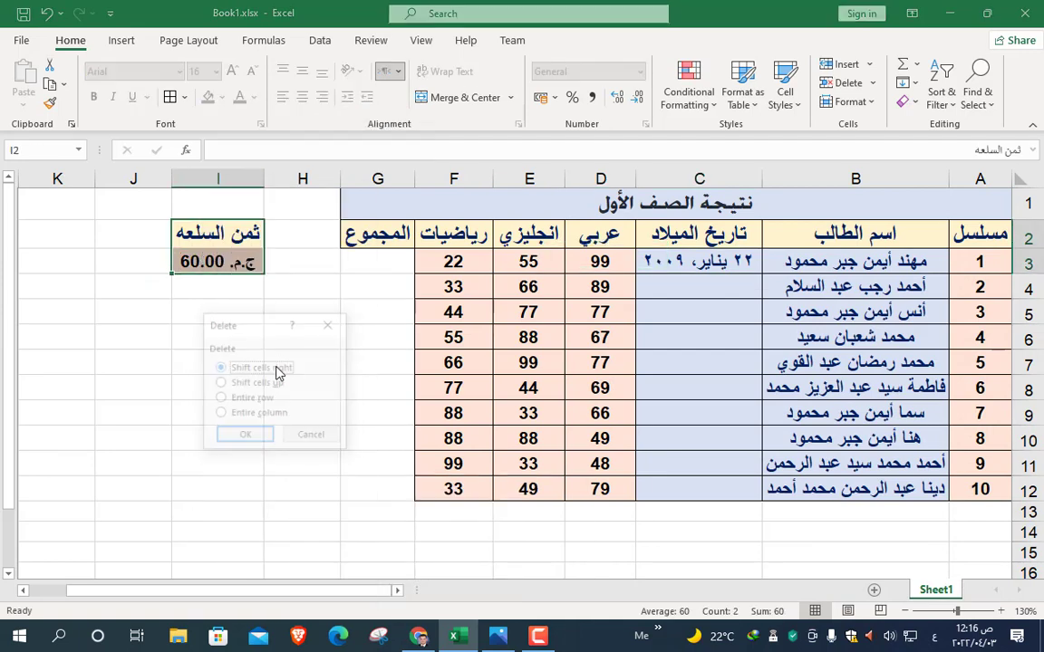
left_click(321, 442)
key("Delete")
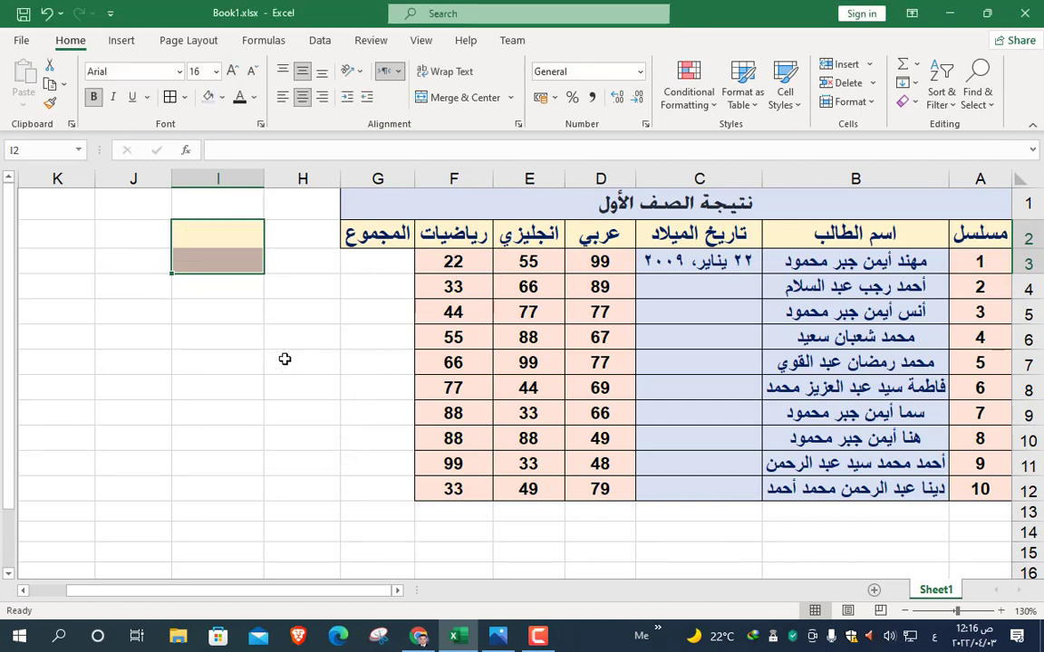
key("ctrl+z")
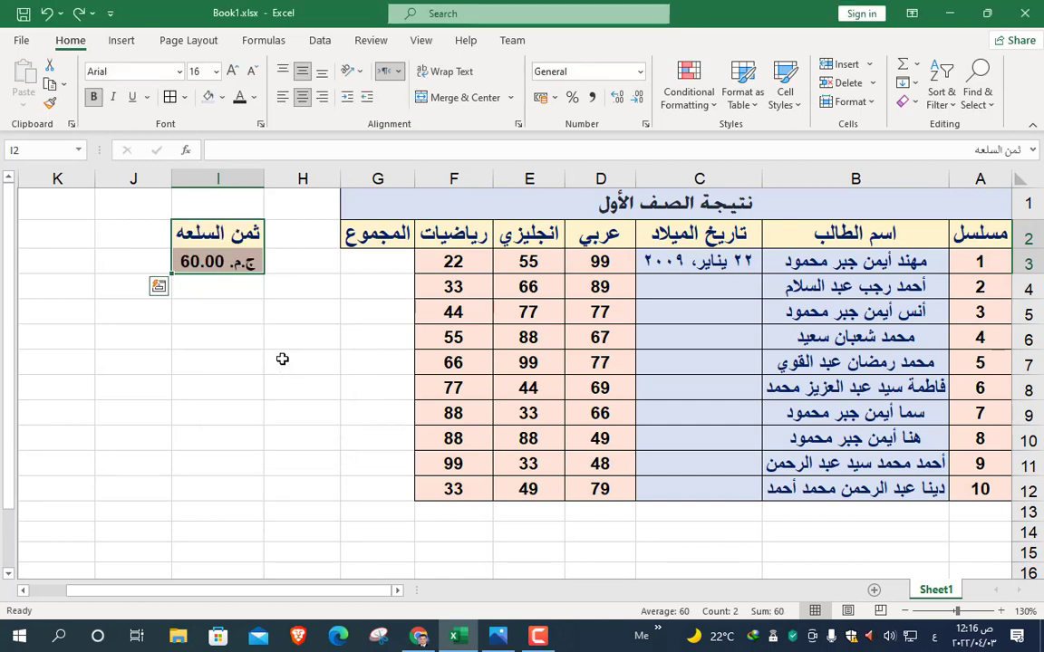
Delete the price heading and value cells I2:I3, shifting the remaining cells right.
right_click(234, 237)
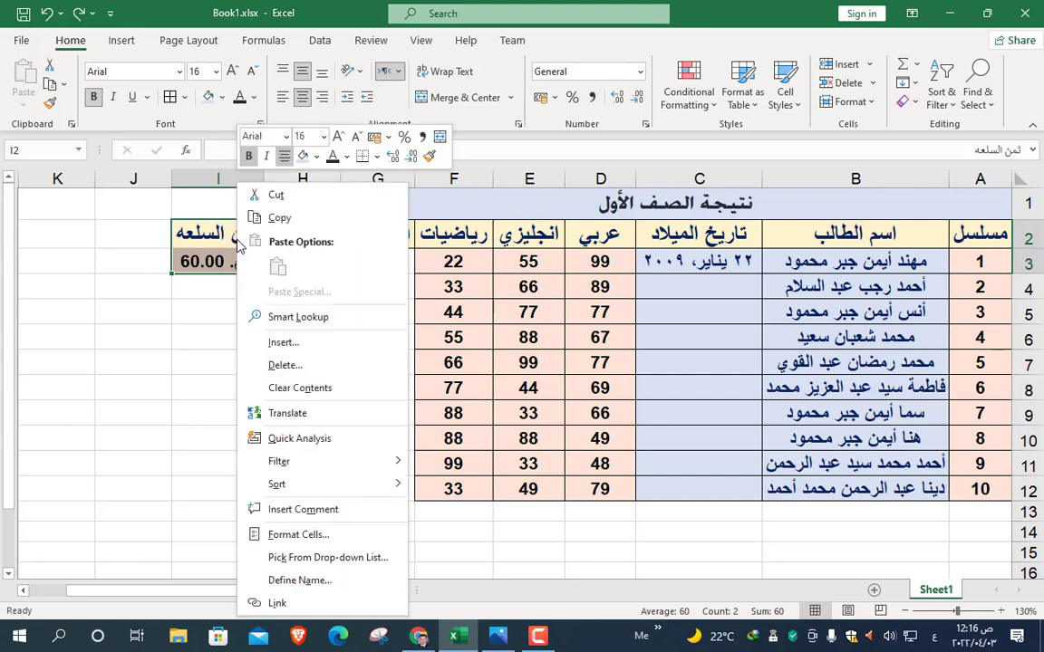
left_click(329, 372)
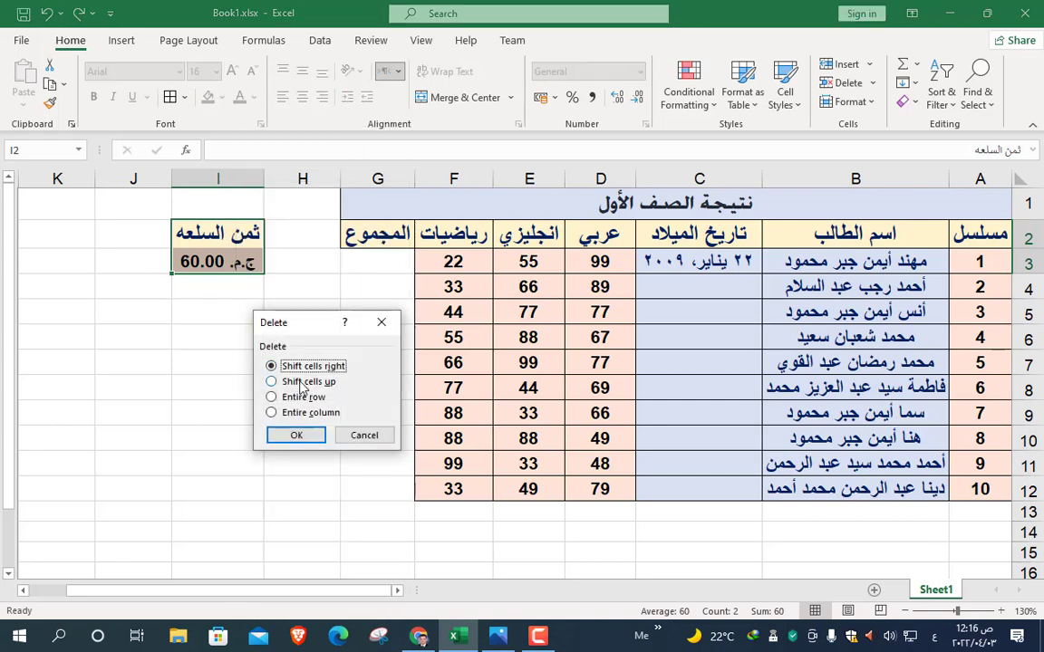
left_click(300, 435)
left_click(242, 262)
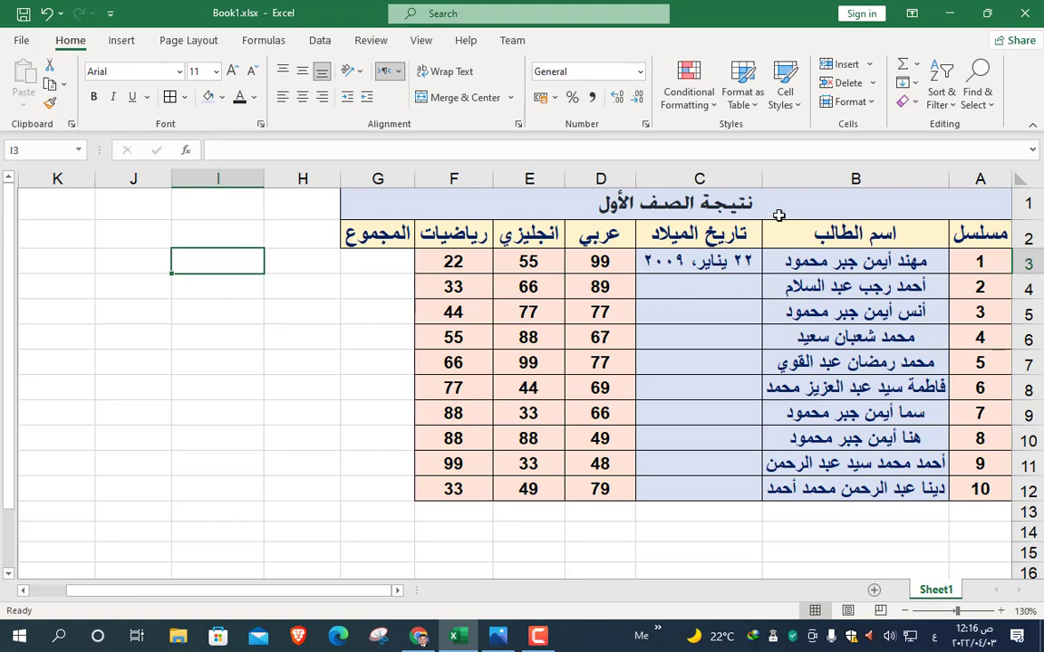
Delete the whole birth date column C from the marks table.
right_click(688, 173)
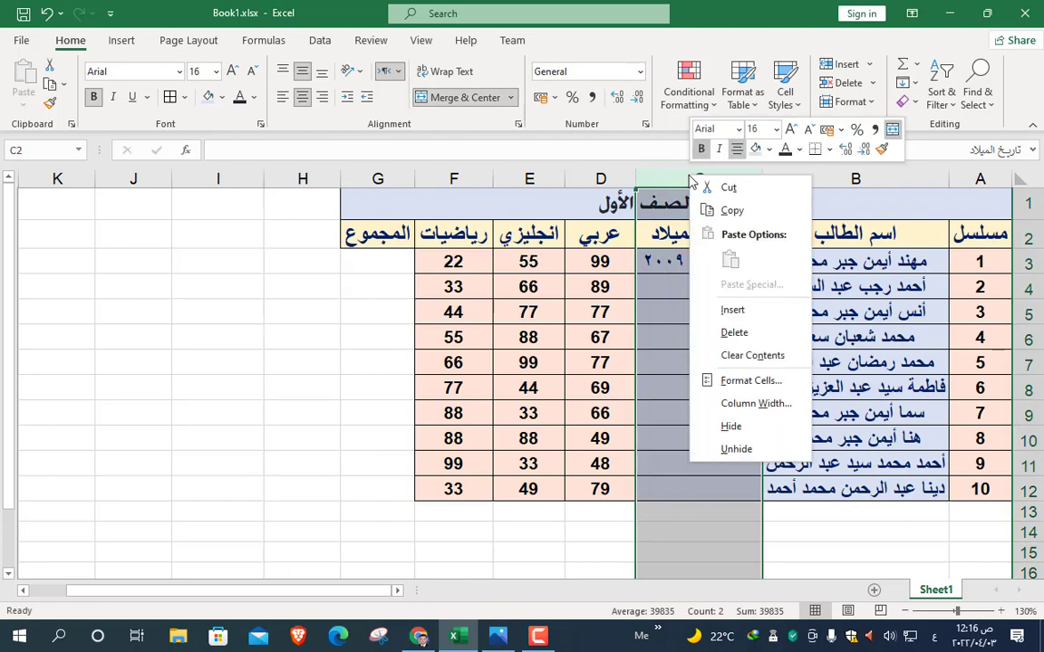
left_click(757, 333)
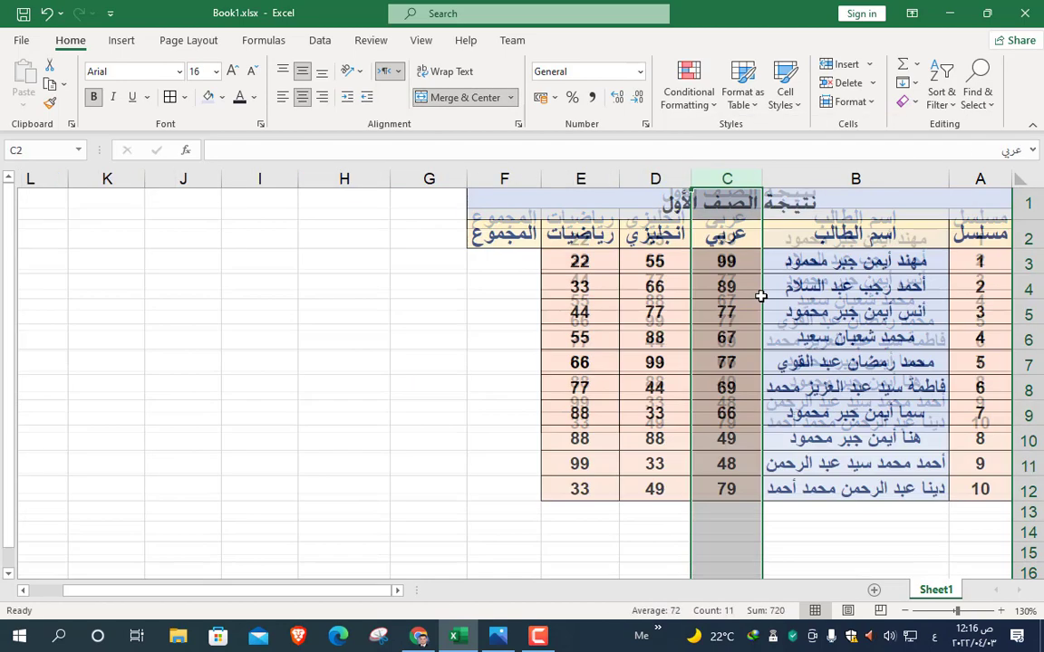
left_click(460, 409)
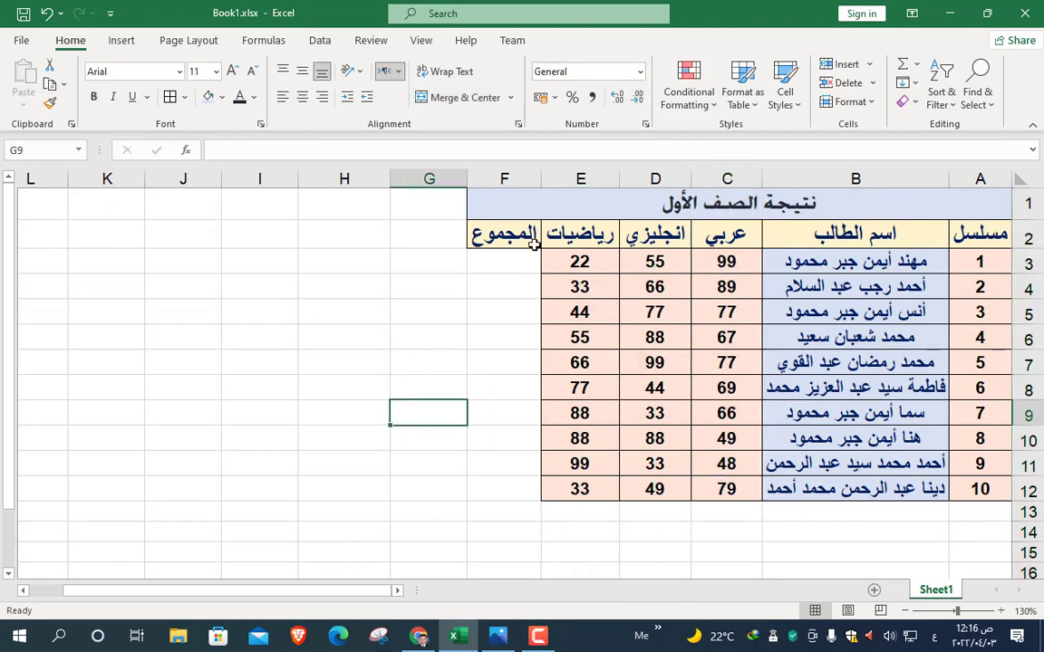
Enter the sample number 444444 in H5 and apply the comma style to it.
left_click(354, 313)
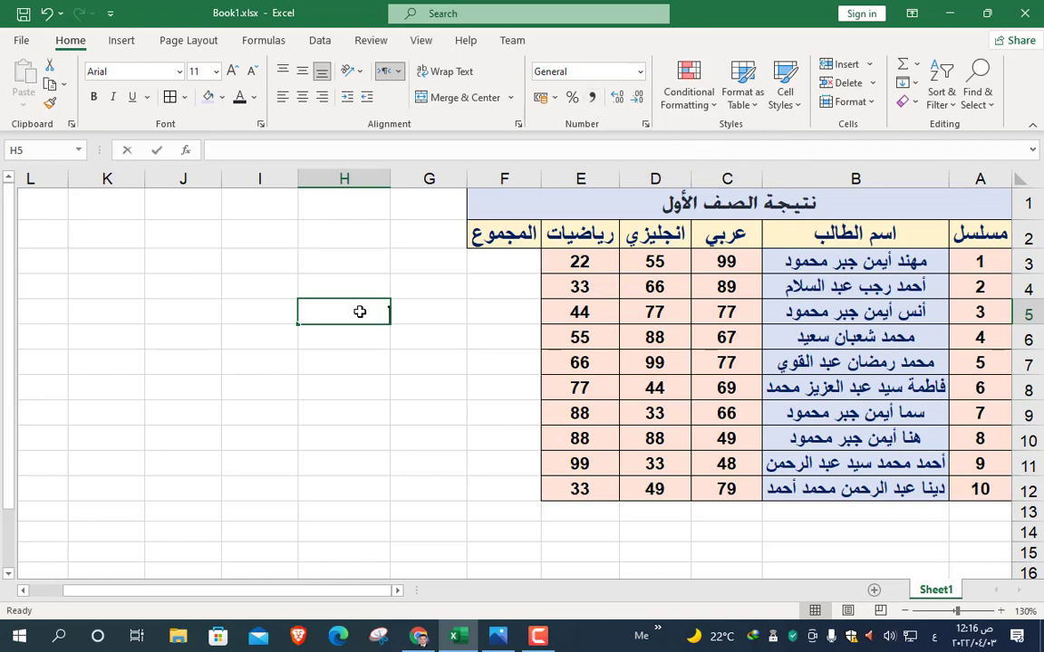
type("444444")
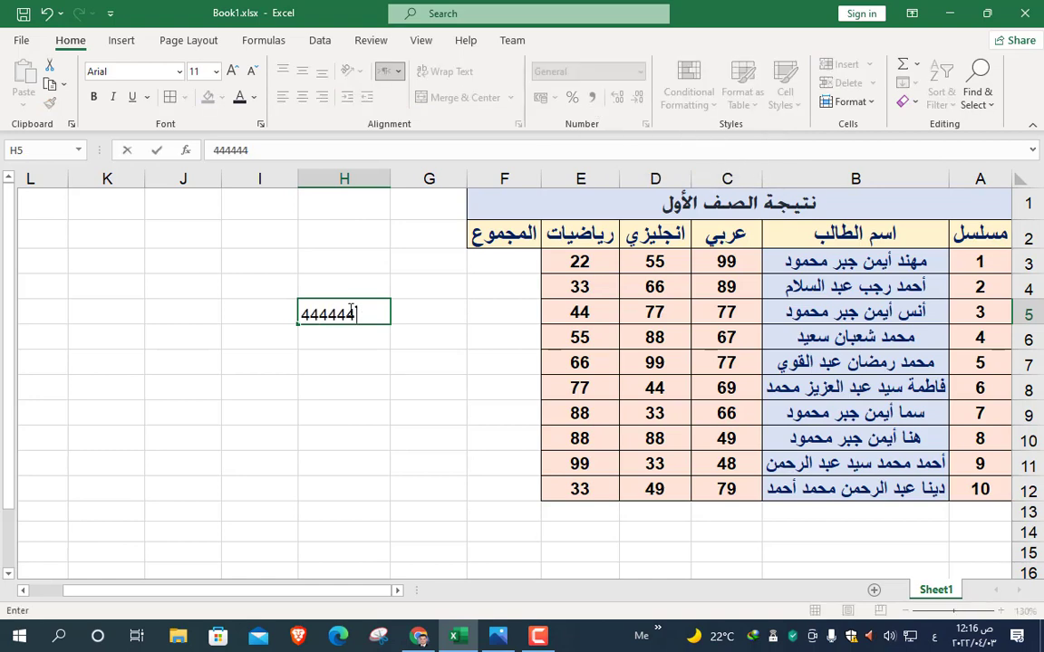
left_click(366, 368)
left_click(350, 319)
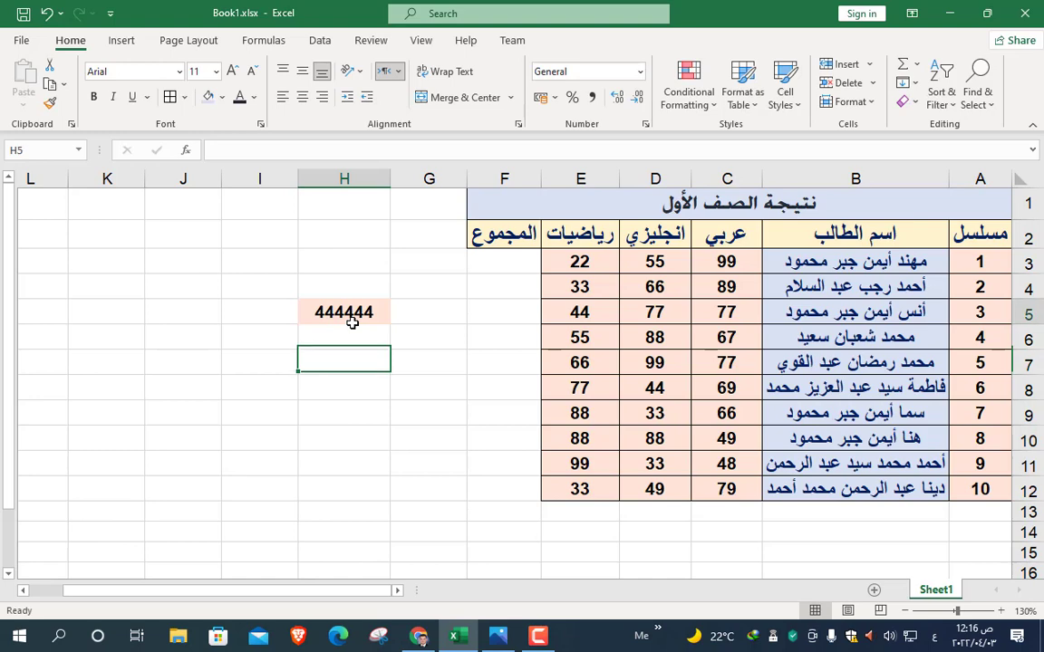
left_click(592, 98)
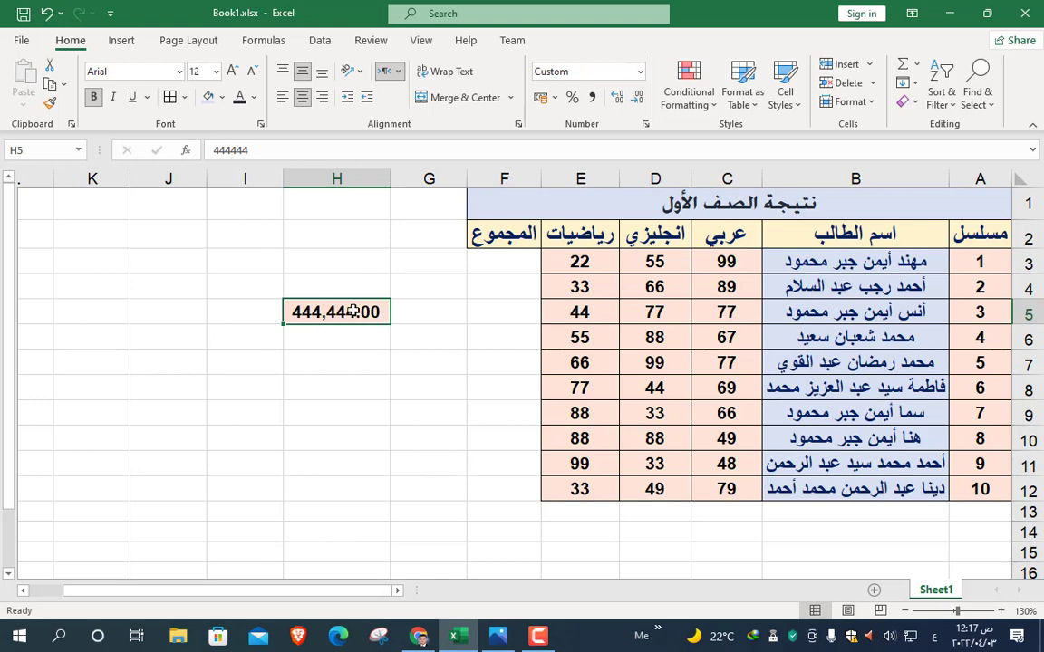
Replace the sample number in H5 with 10000000.
type("1000")
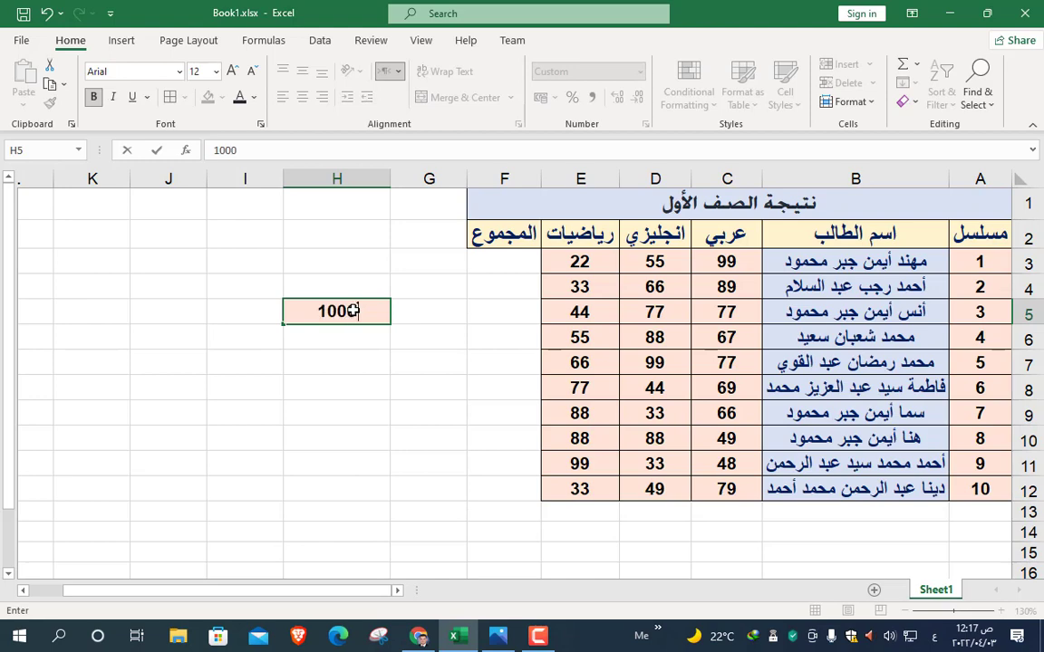
type("0000")
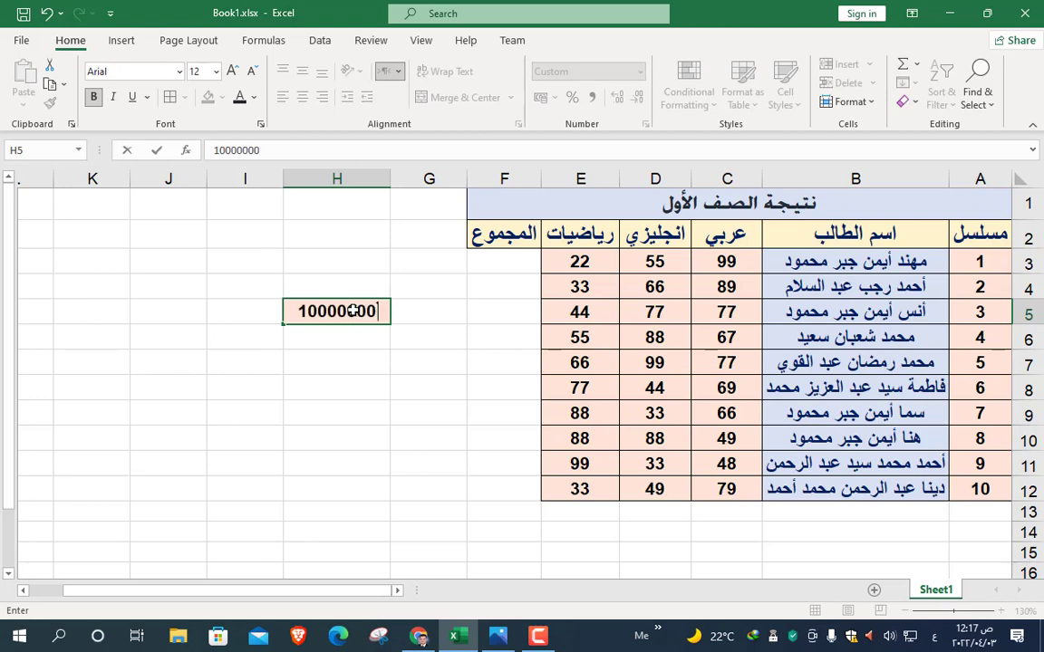
left_click(405, 367)
left_click(286, 318)
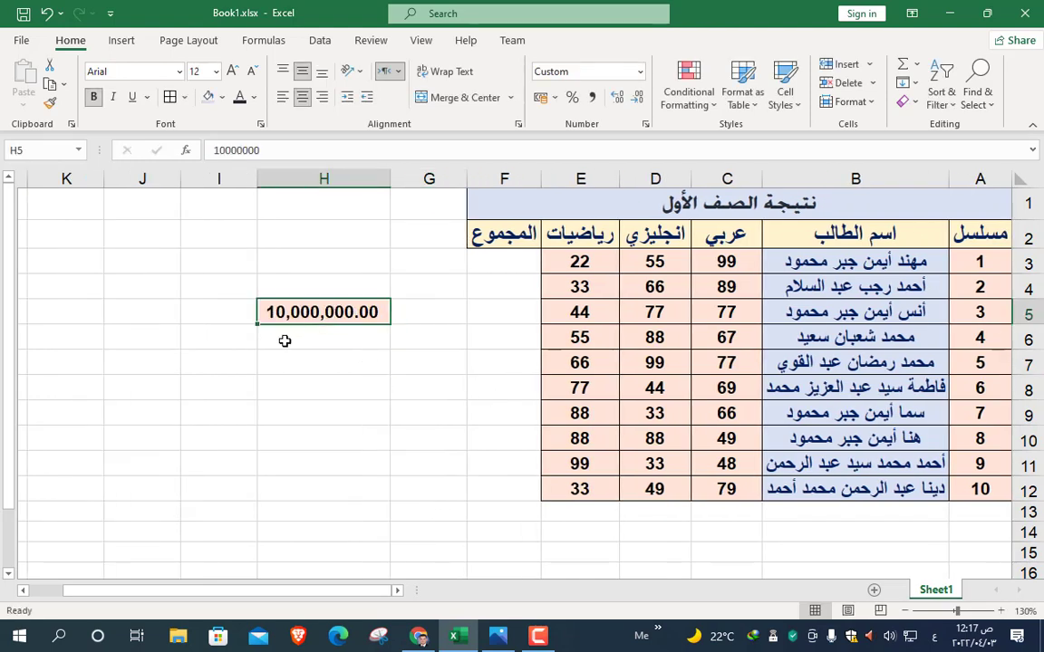
Edit the number in H5 to 1000000 by removing one digit.
double_click(344, 313)
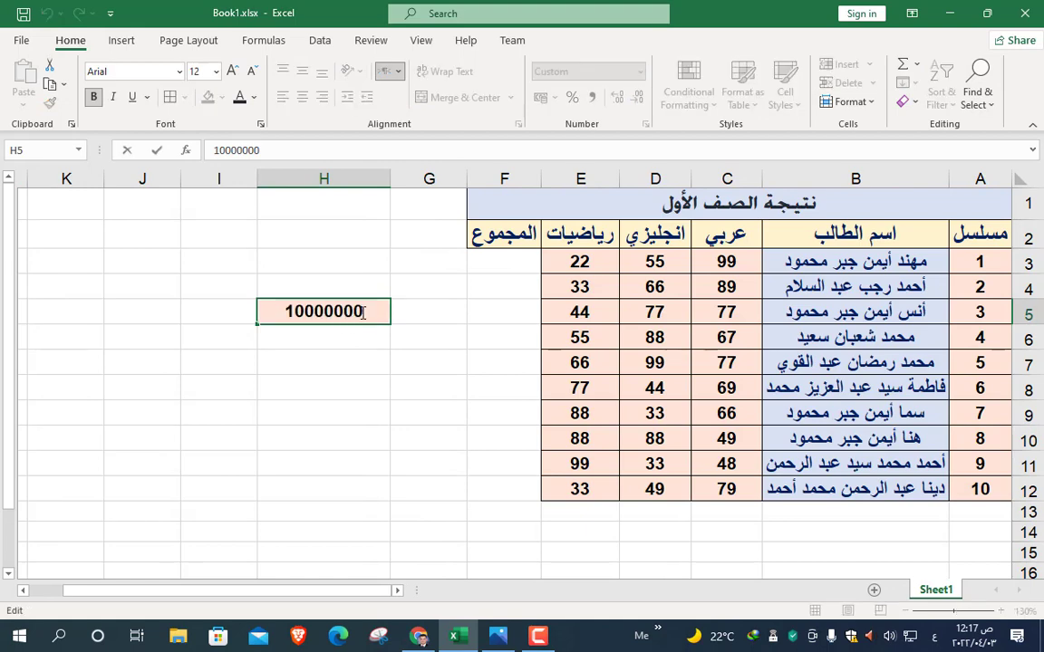
left_click_drag(355, 311, 335, 311)
left_click(315, 311)
key("BackSpace")
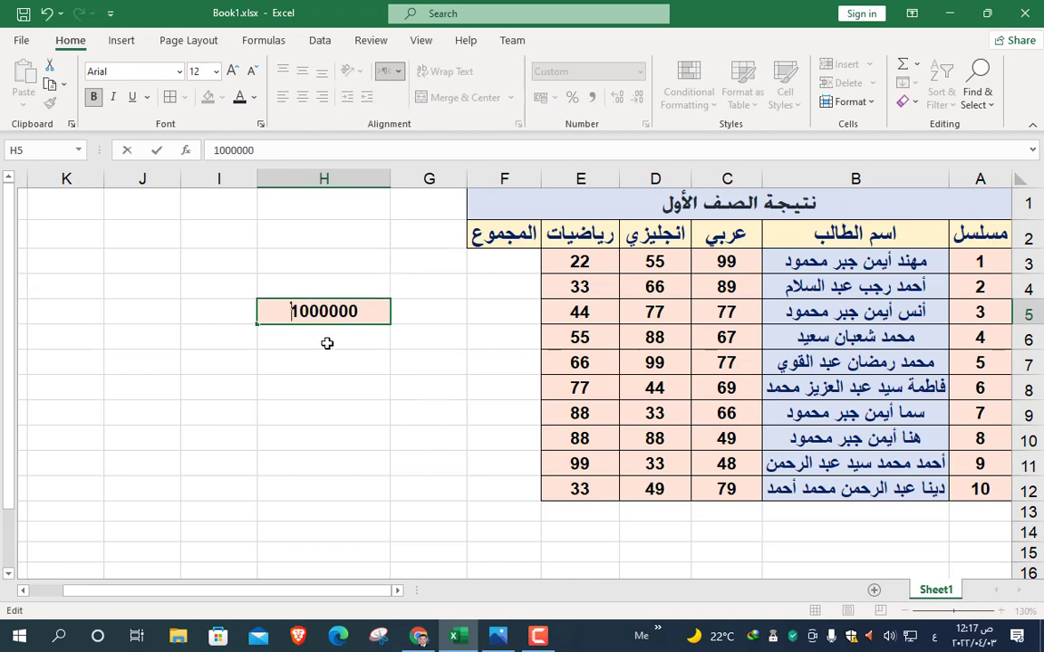
key("ctrl+Return")
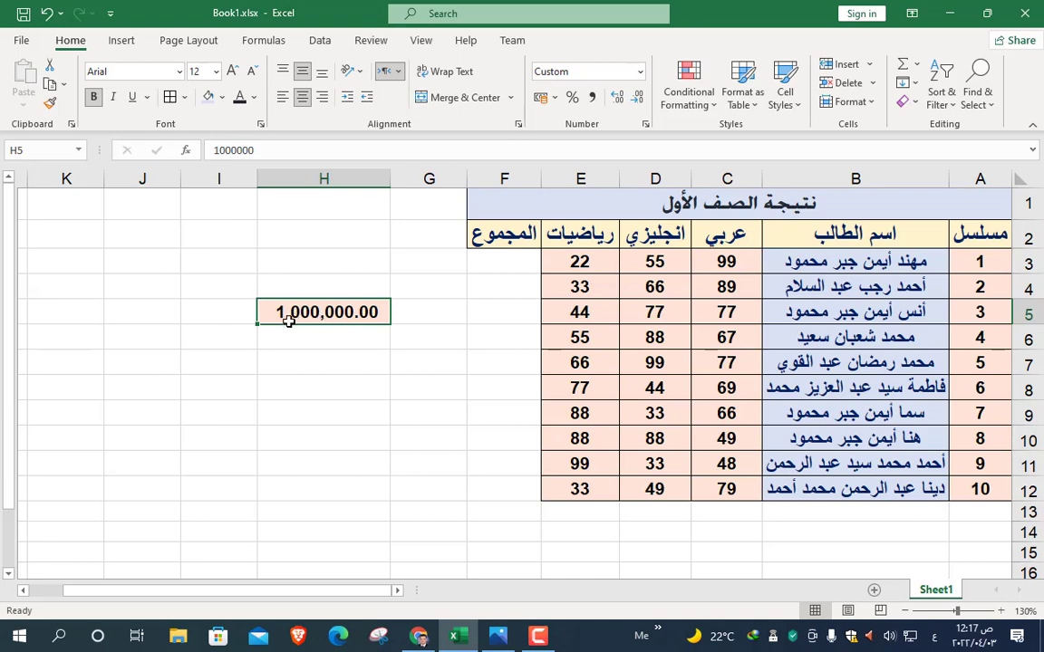
Decrease the number in H5 to zero decimal places, and increase it back to two decimals.
left_click(639, 99)
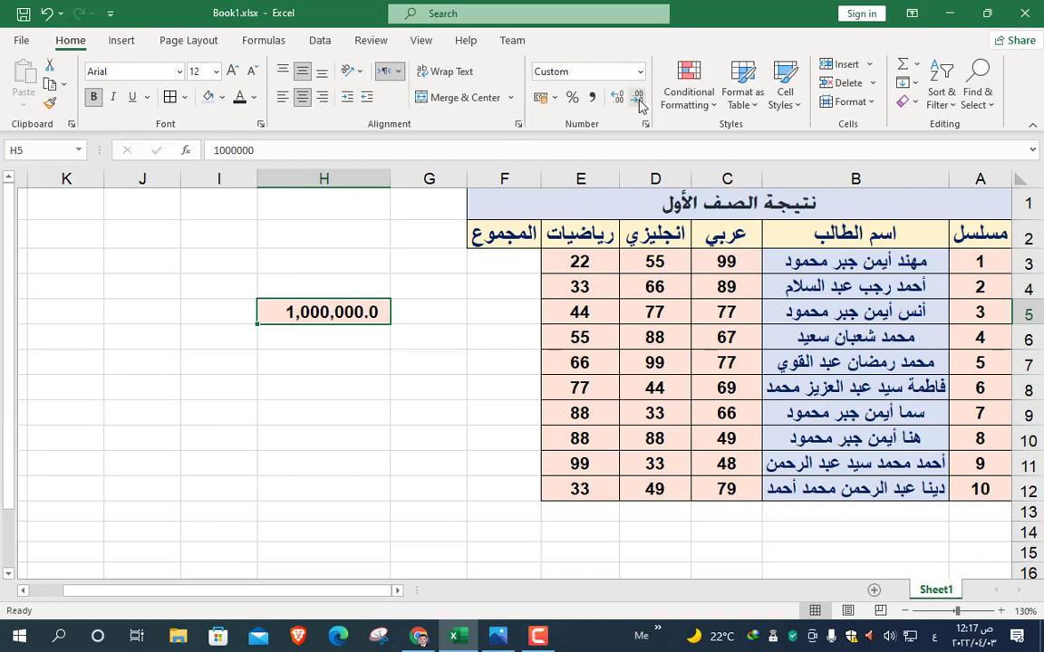
left_click(639, 100)
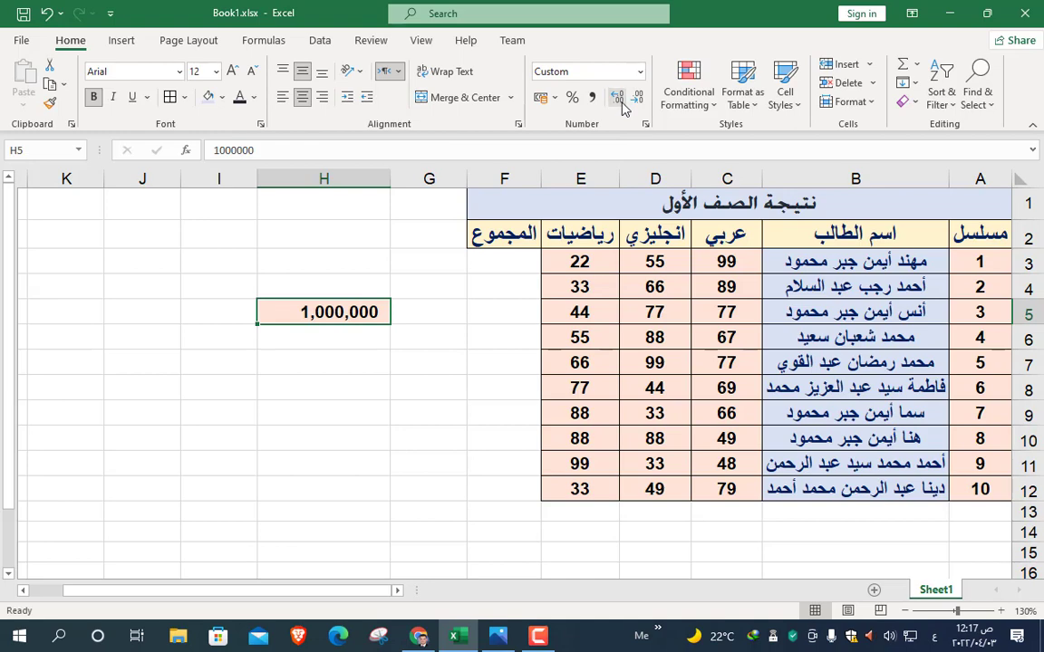
left_click(619, 102)
left_click(620, 103)
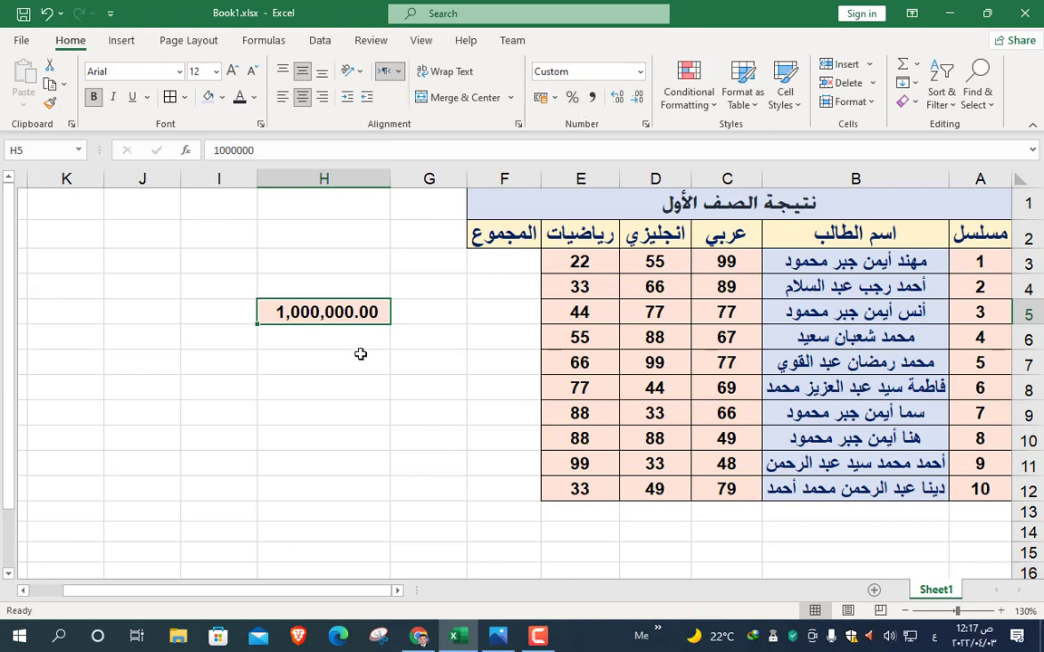
Enter 777 in H4 and format it as a percentage.
left_click(322, 284)
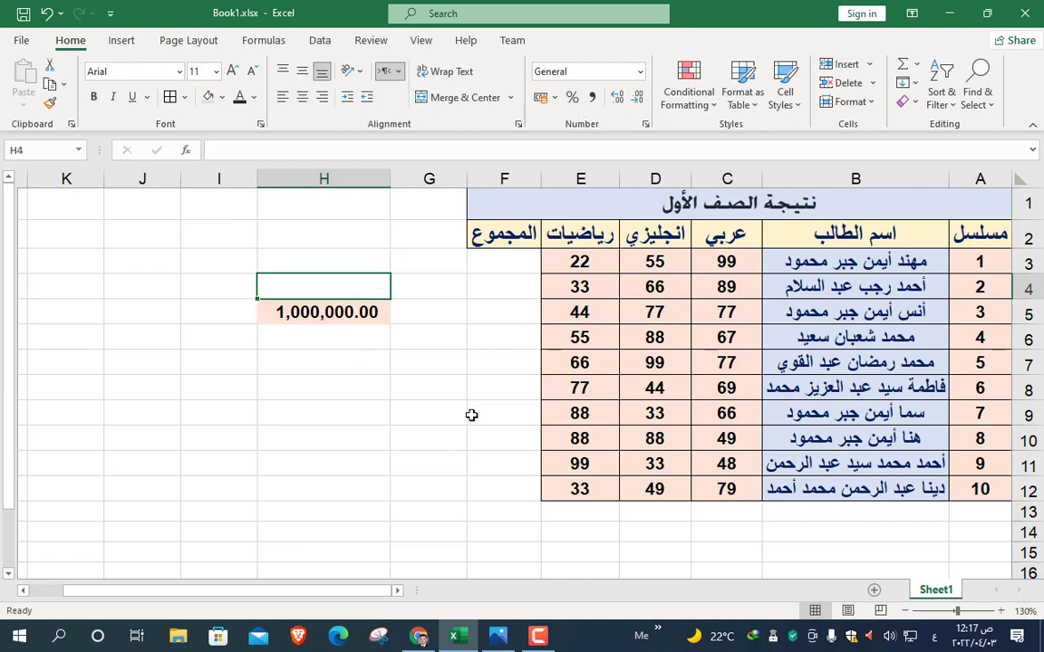
type("777")
key("ctrl+Return")
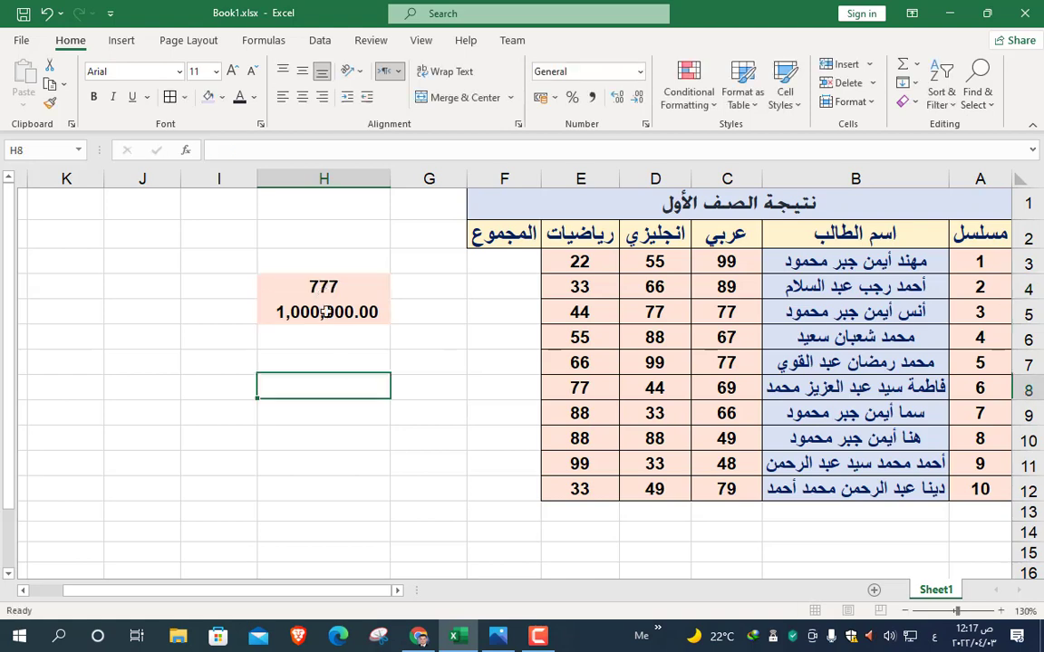
left_click(571, 97)
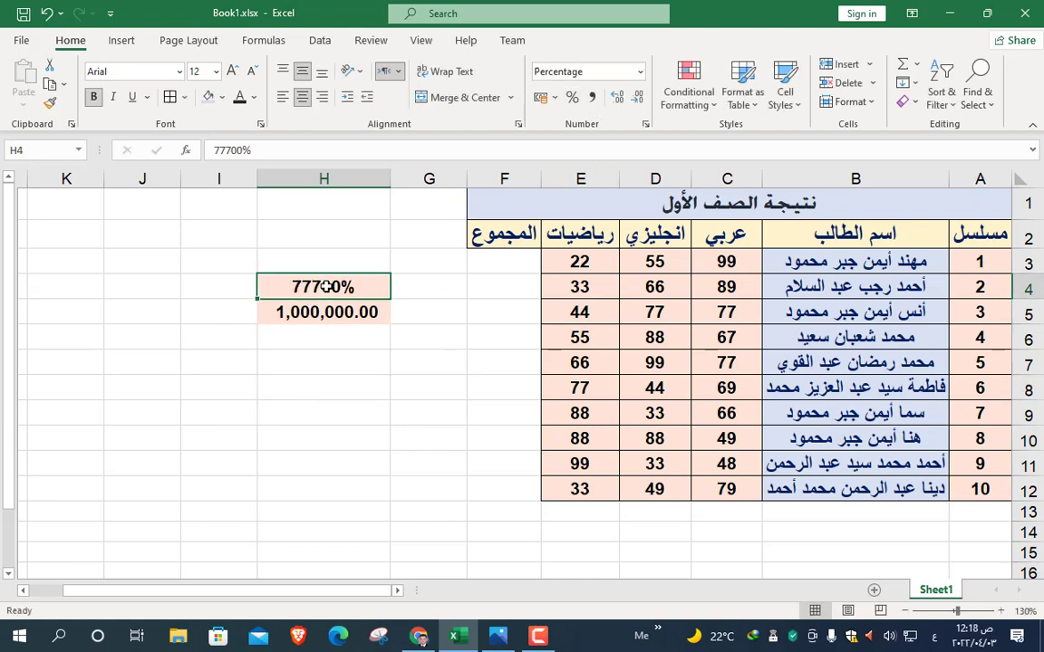
Clear the percentage value in H4 and undo the clearing.
key("Delete")
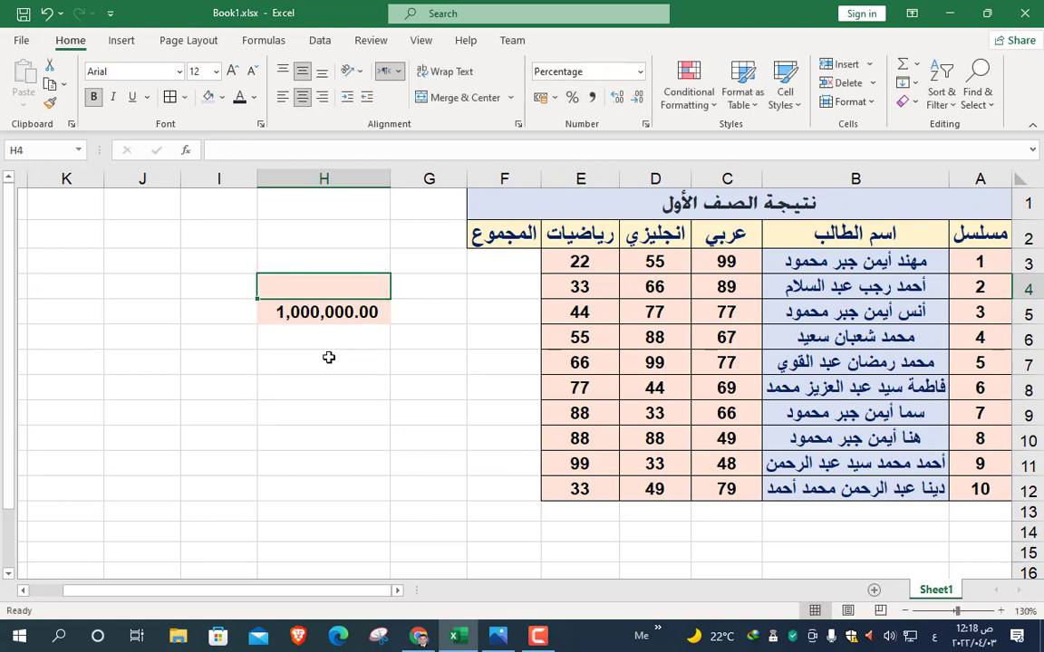
key("ctrl+z")
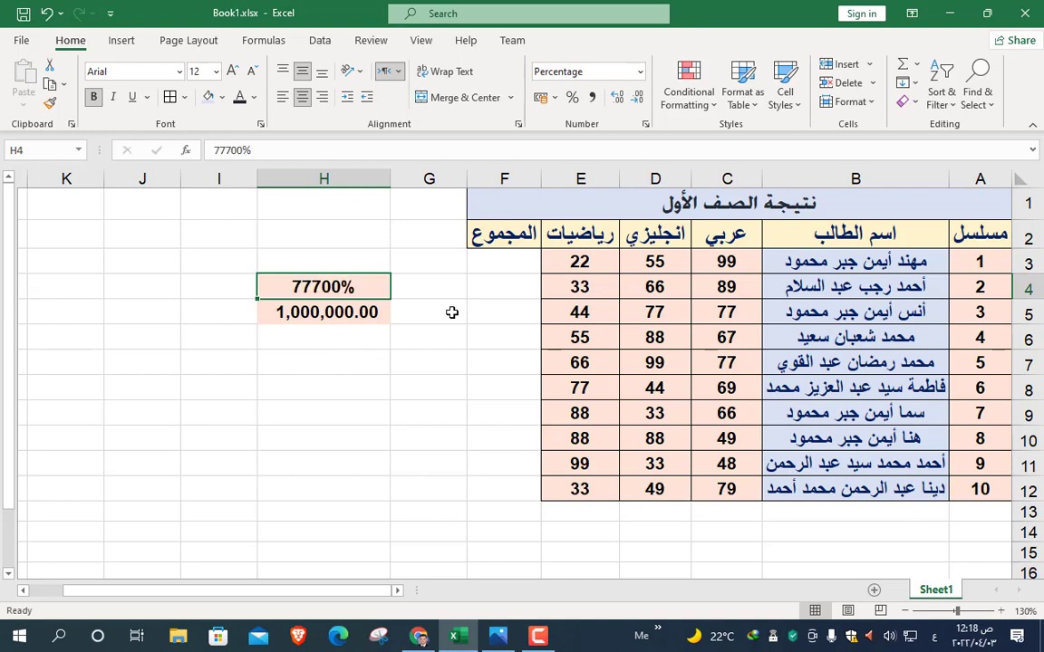
Apply the accounting format with the Egyptian pound symbol to H4 and look at the other available currencies.
left_click(547, 101)
left_click(554, 98)
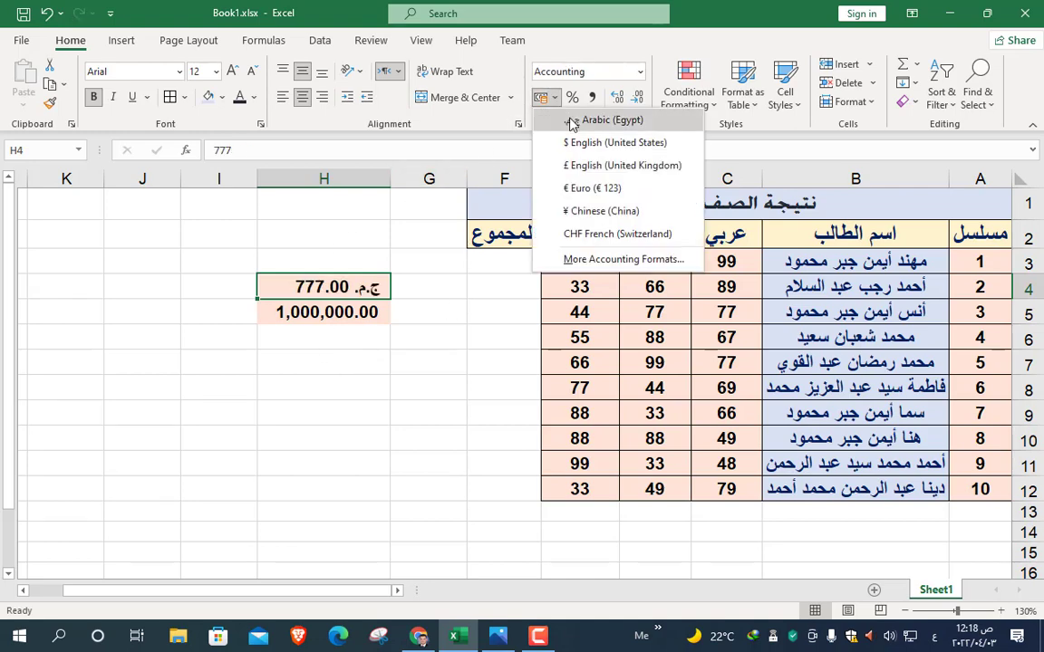
left_click(329, 319)
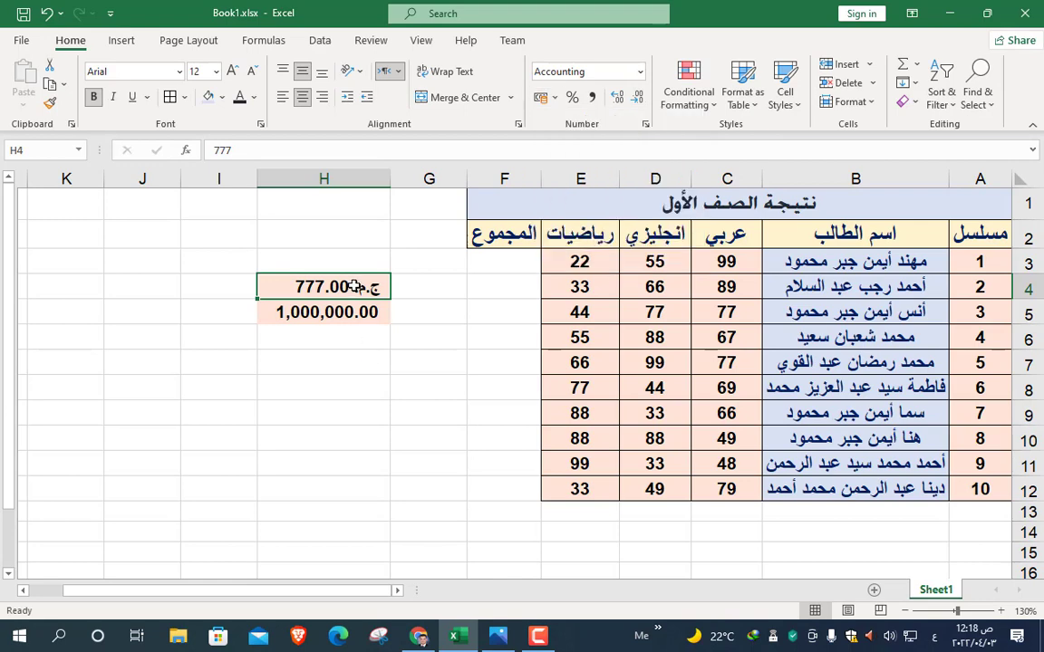
Clear the sample values in H3:H6 and delete cells H3:H5, shifting the remaining cells right.
left_click(342, 265)
left_click_drag(342, 264, 342, 328)
key("Delete")
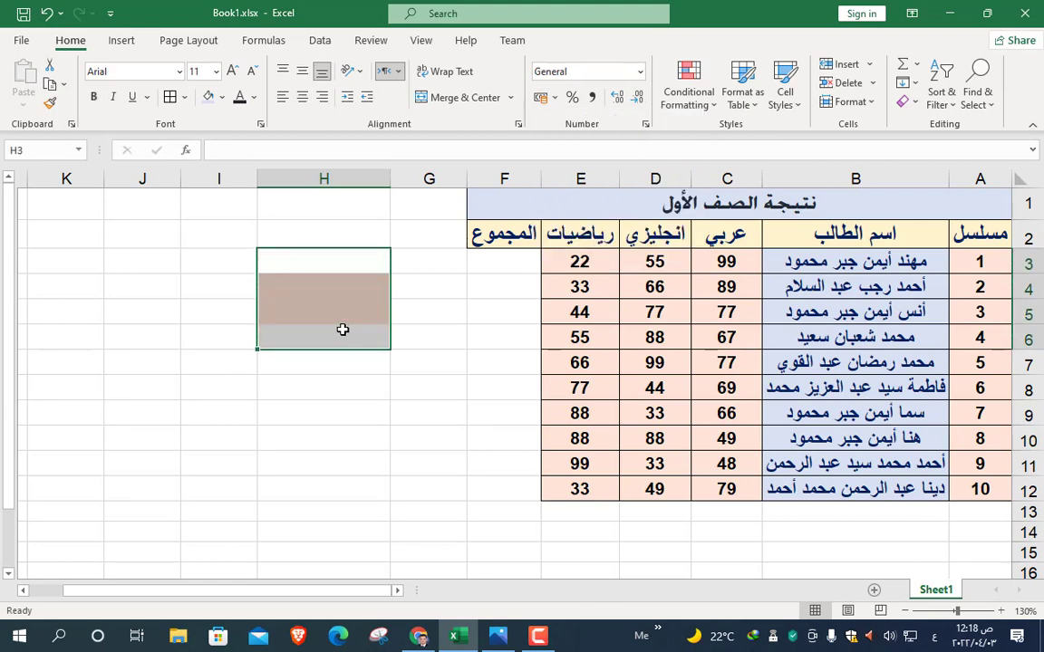
left_click_drag(338, 273, 338, 305)
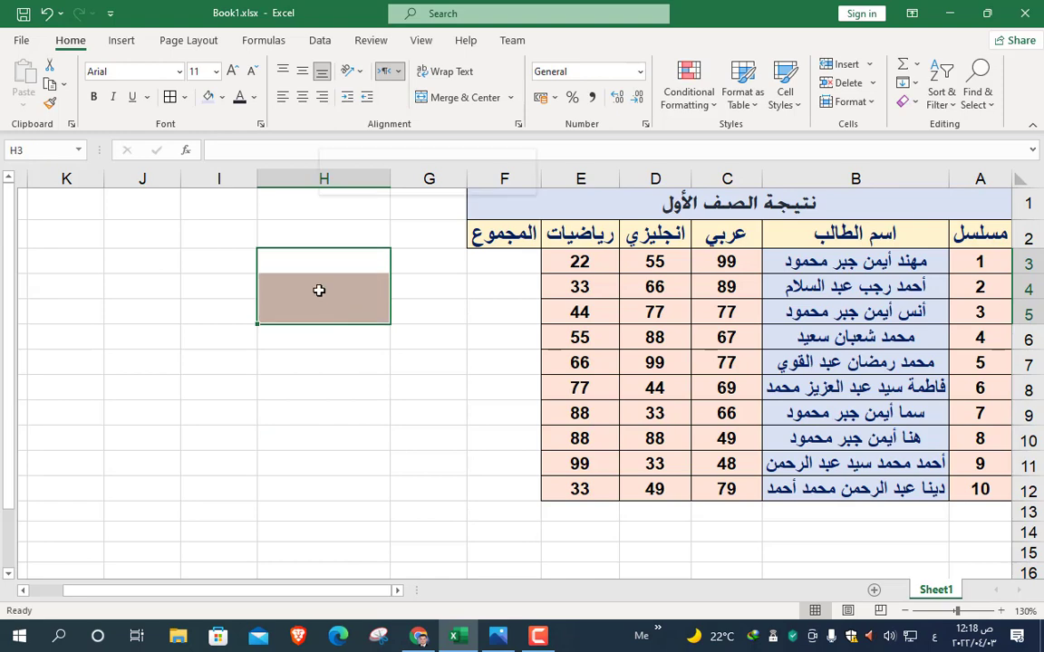
right_click(317, 289)
left_click(407, 395)
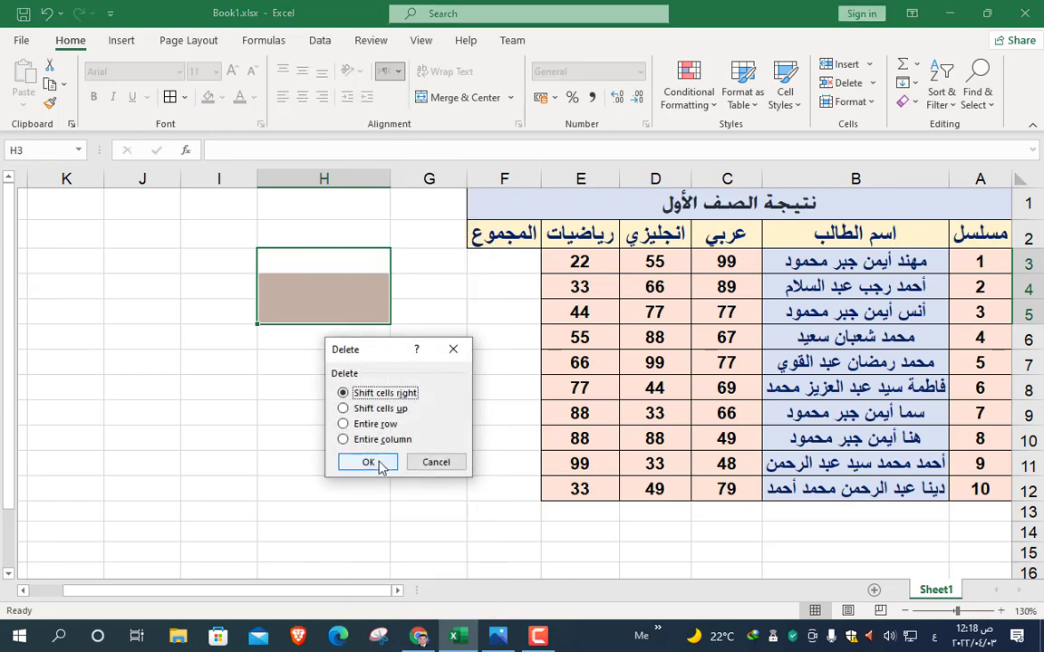
left_click(372, 463)
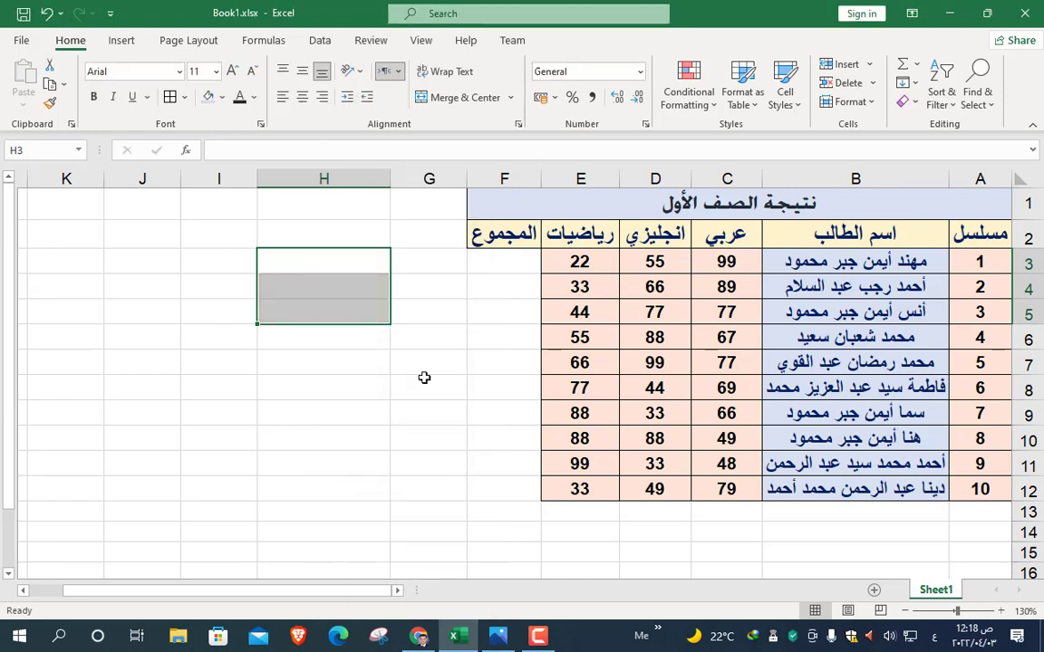
left_click(409, 390)
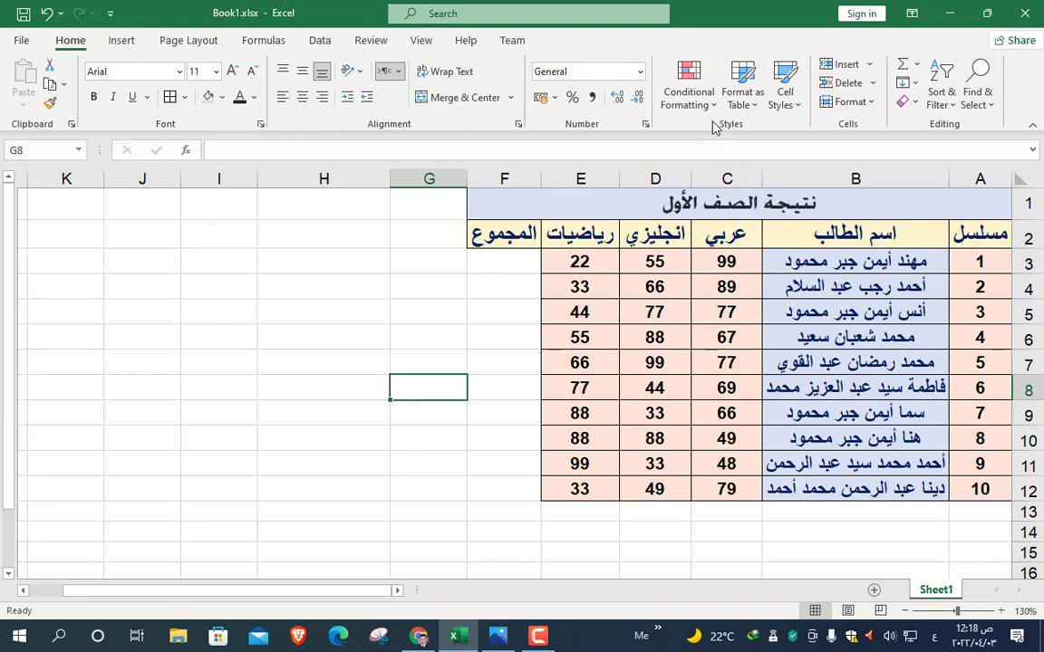
Select F3, the first student's cell in the total column (المجموع).
left_click(485, 263)
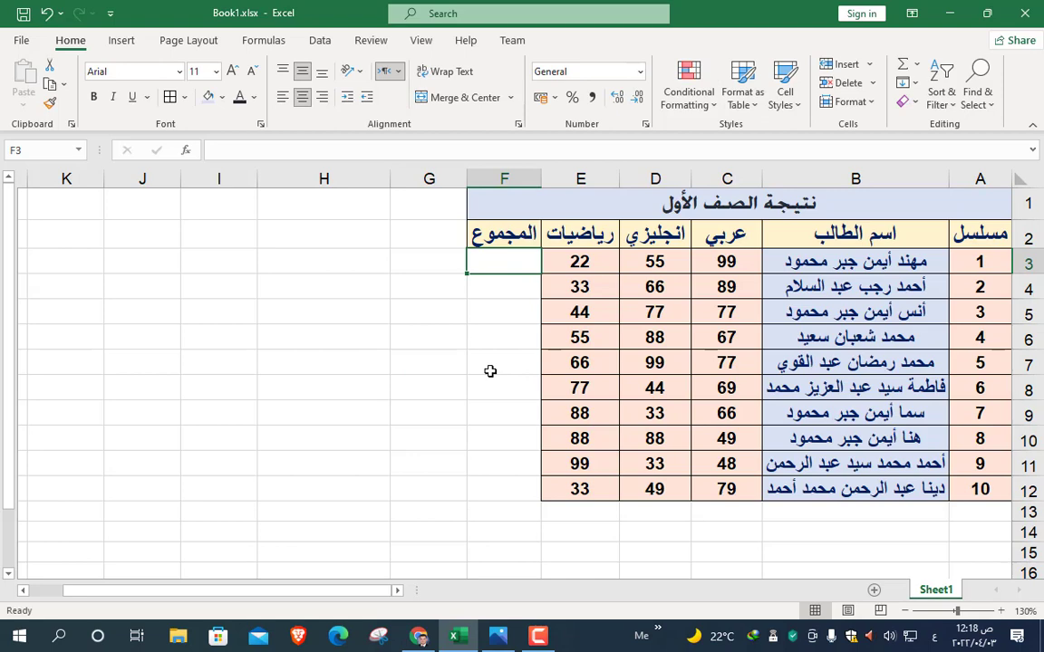